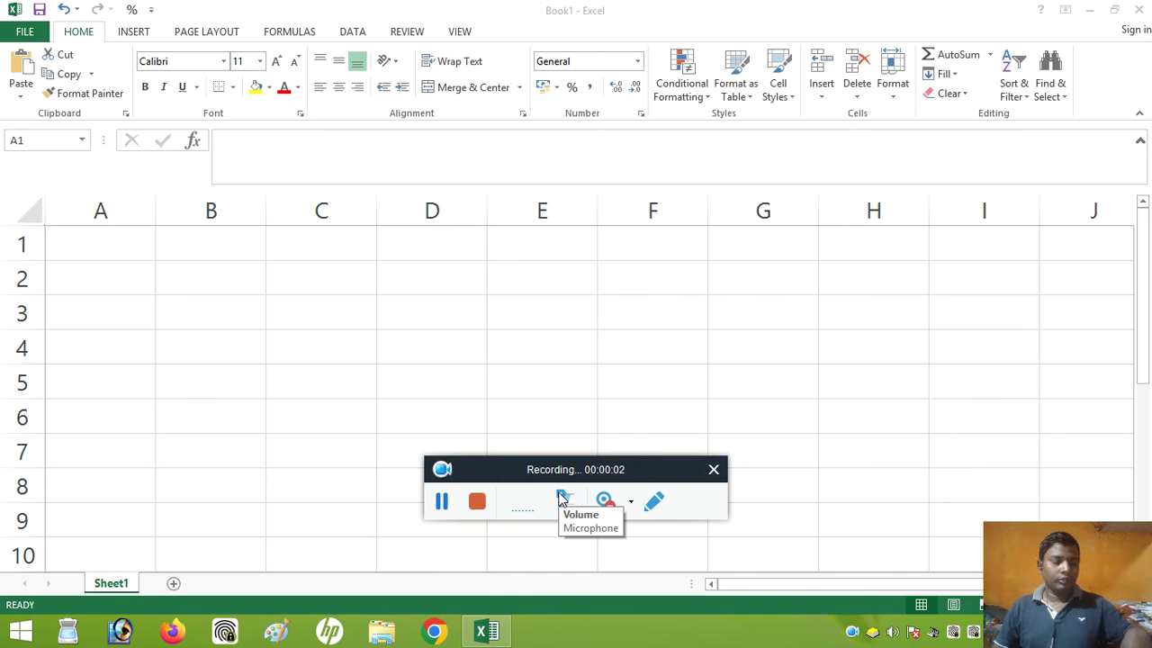
- Merge A1:D1 with Merge & Center and enter the title 'TEXT FUNCTION'
{"action": "left_click_drag", "start_coordinate": [978, 565], "coordinate": [957, 489]}
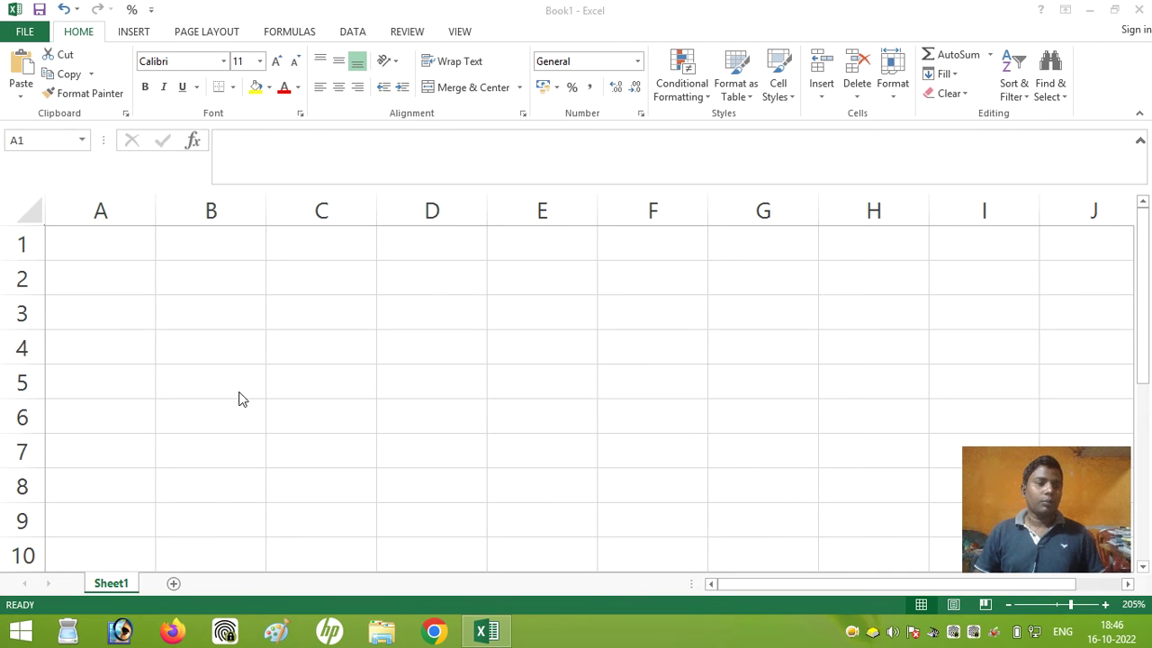
{"action": "left_click", "coordinate": [144, 241]}
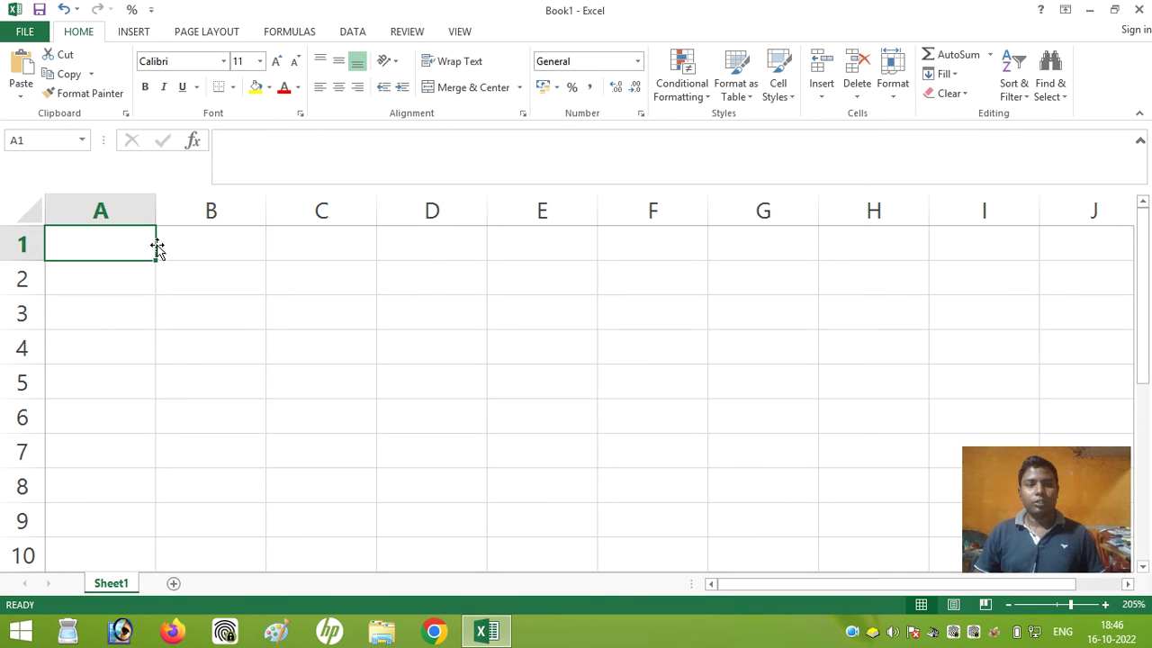
{"action": "left_click_drag", "start_coordinate": [191, 244], "coordinate": [411, 243]}
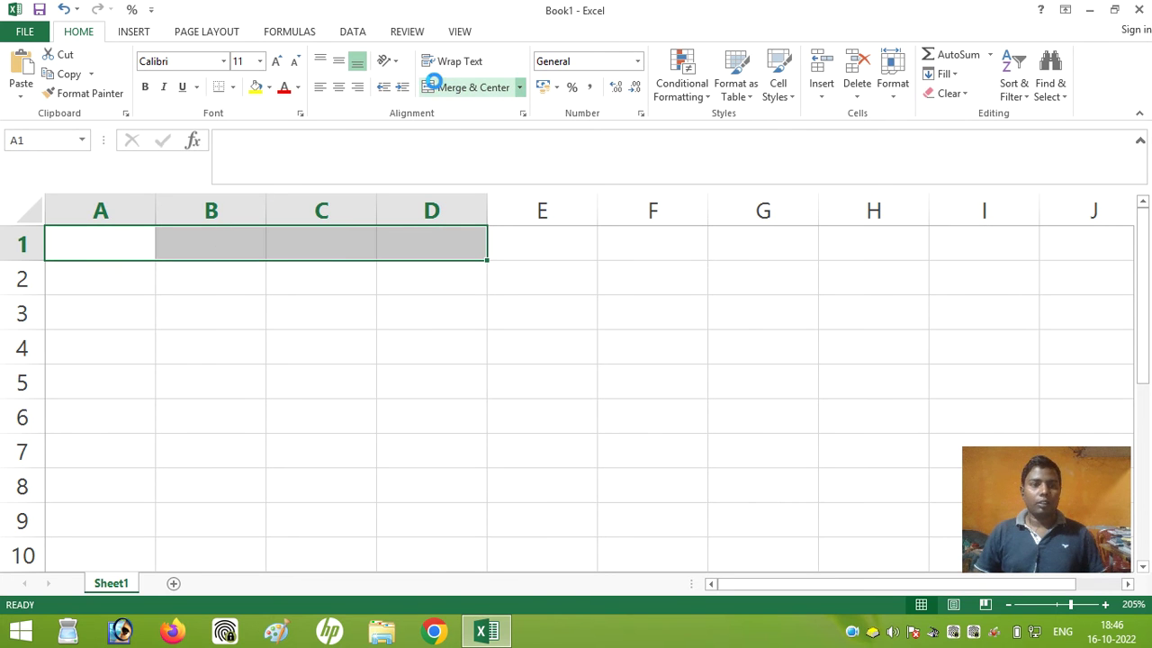
{"action": "left_click", "coordinate": [432, 85]}
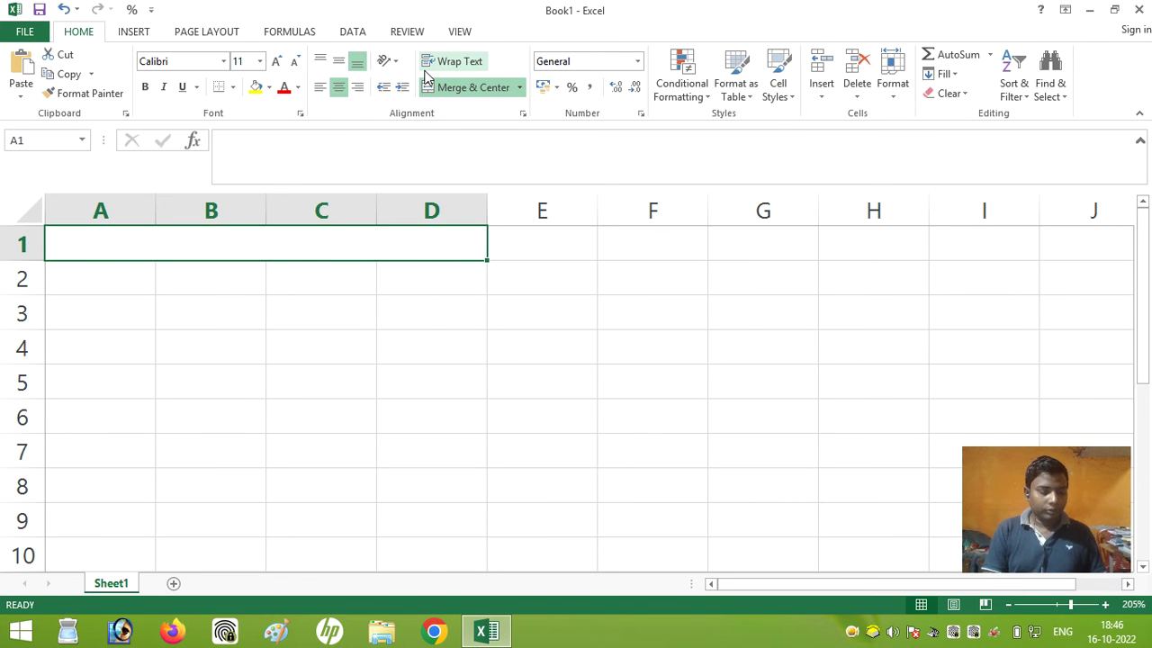
{"action": "type", "text": "TEXT FUNCTION"}
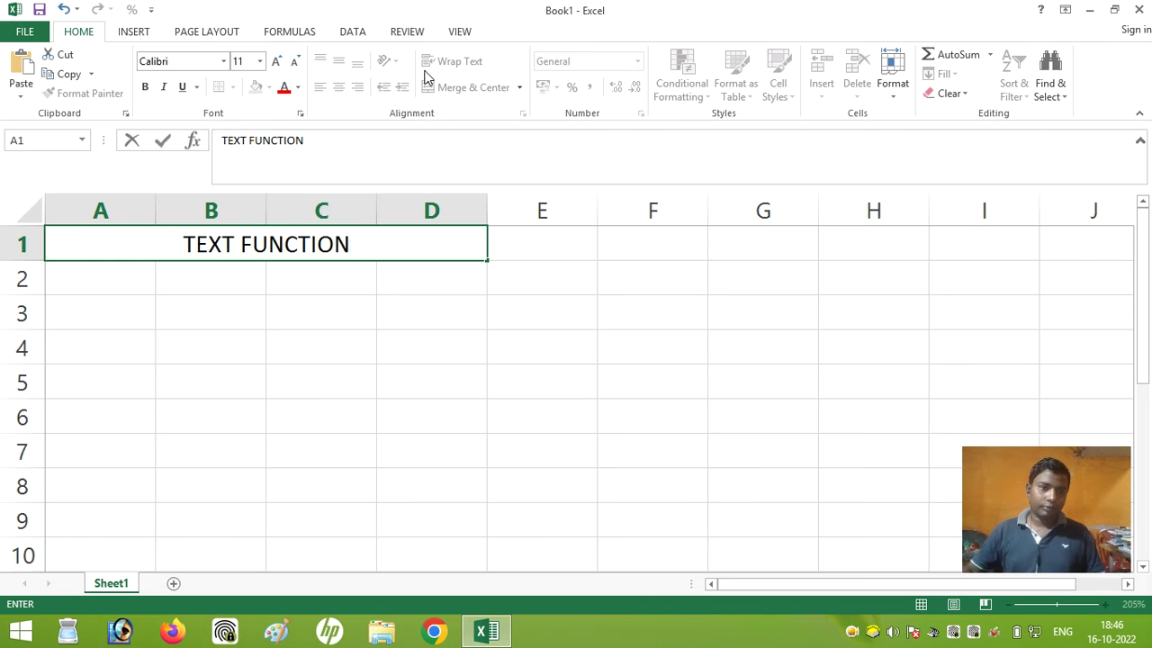
{"action": "left_click", "coordinate": [222, 334]}
{"action": "scroll", "coordinate": [163, 297], "scroll_direction": "up", "scroll_amount": 1}
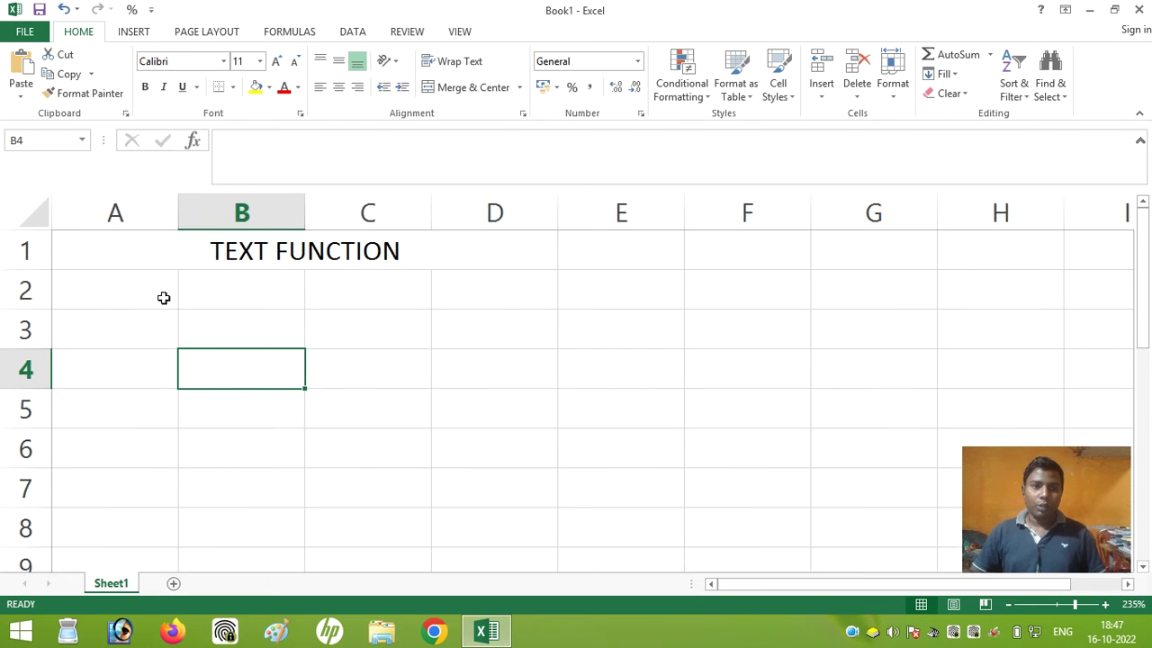
- Zoom in and enter the label CHAR in A2
{"action": "scroll", "coordinate": [163, 298], "scroll_direction": "up", "scroll_amount": 2}
{"action": "scroll", "coordinate": [163, 297], "scroll_direction": "up", "scroll_amount": 1}
{"action": "key", "text": "ctrl"}
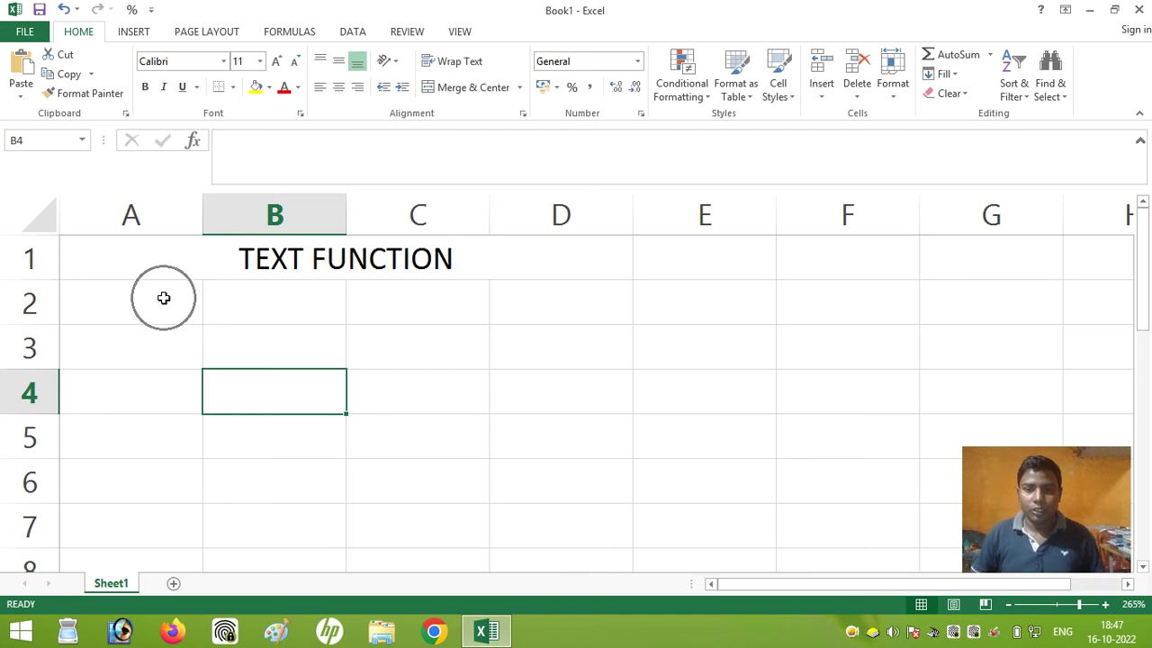
{"action": "left_click", "coordinate": [163, 298]}
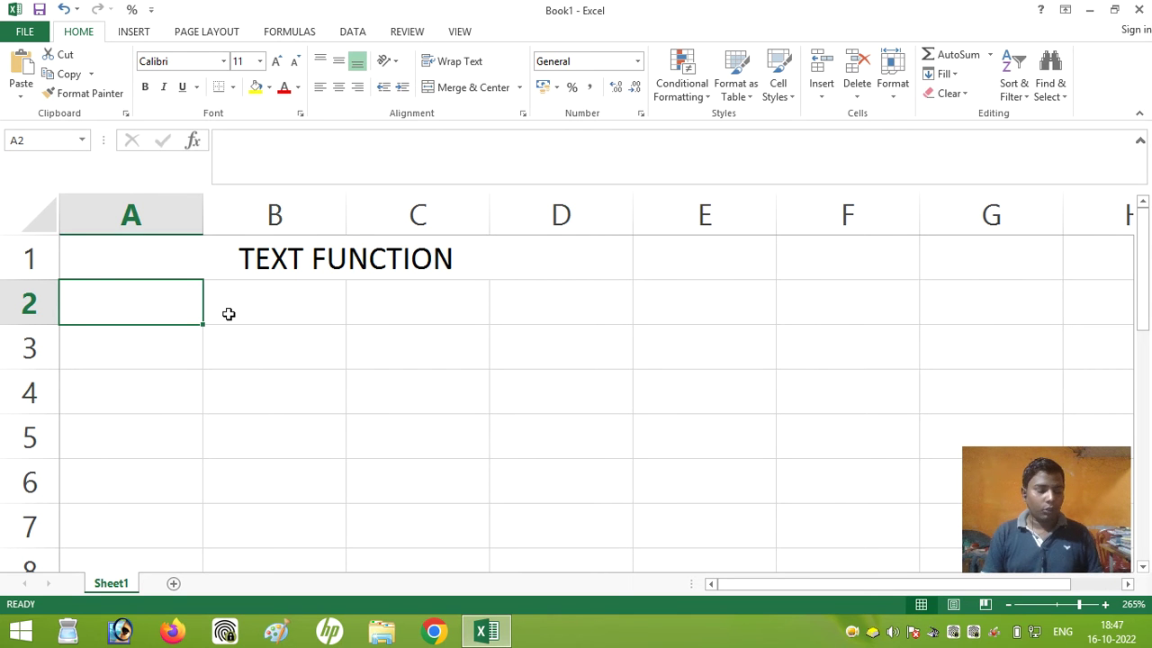
{"action": "type", "text": "CHAR"}
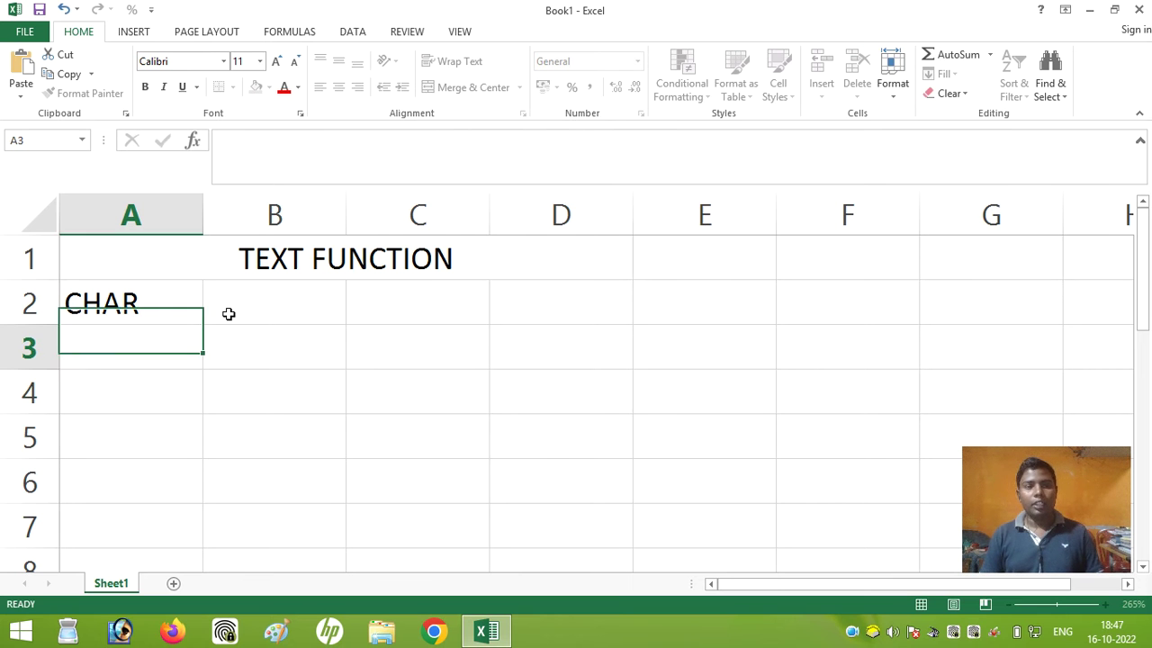
{"action": "key", "text": "Return"}
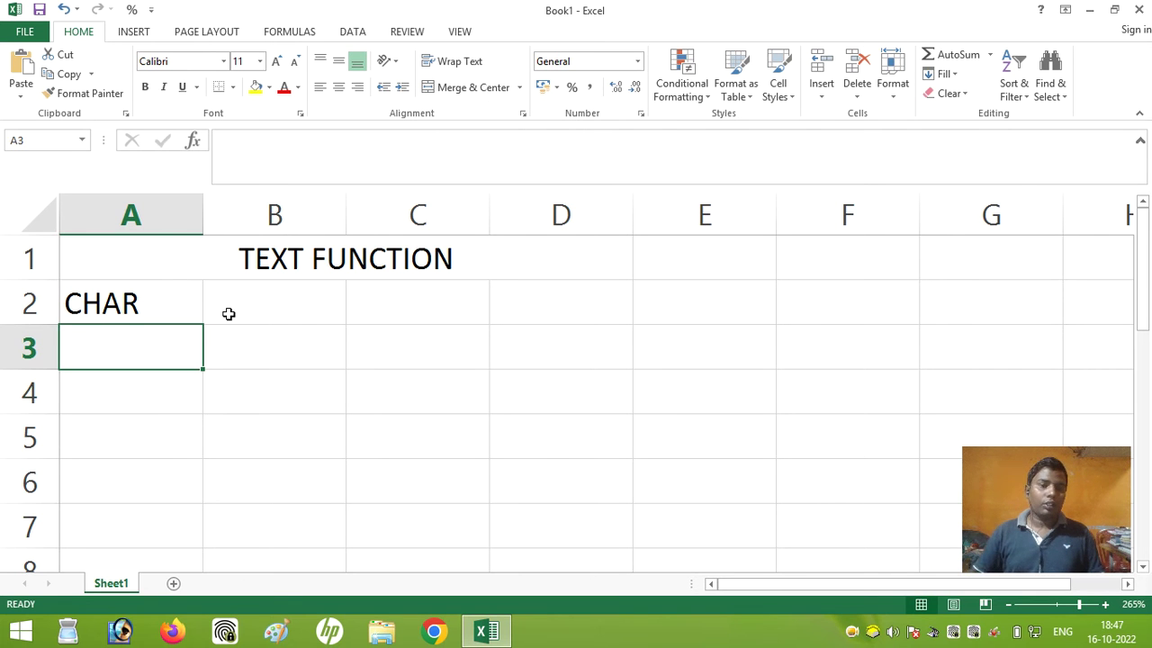
- Fill C2, D2 and E2 with ASCII, A and 65
{"action": "left_click", "coordinate": [424, 305]}
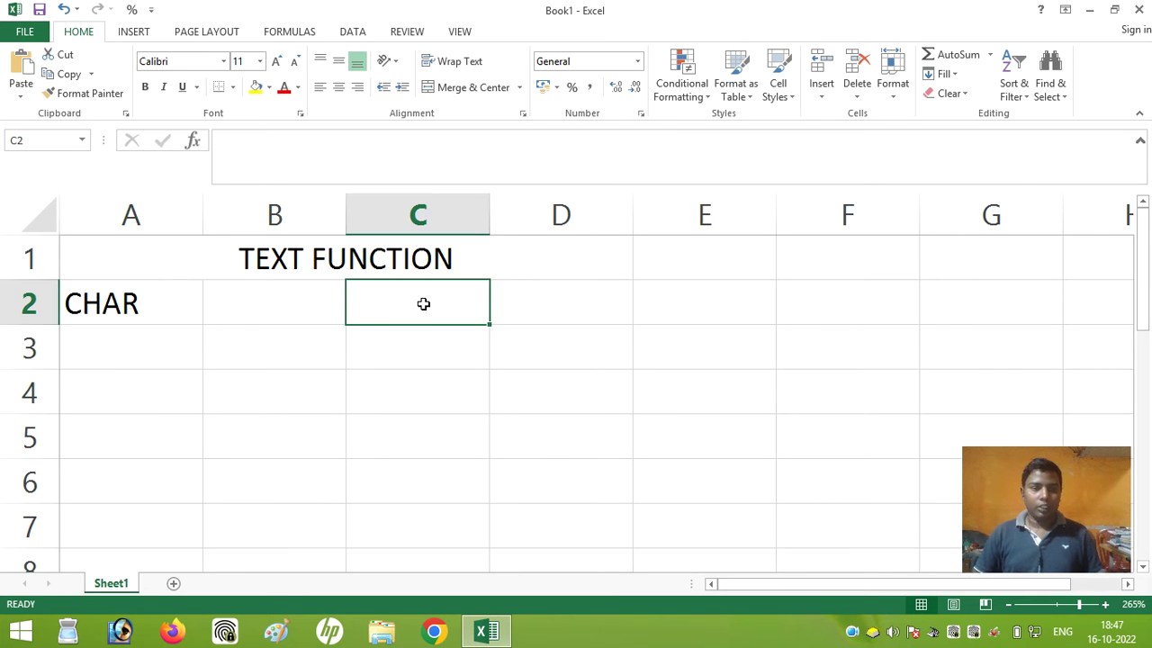
{"action": "type", "text": "ASS"}
{"action": "key", "text": "BackSpace"}
{"action": "type", "text": "CII"}
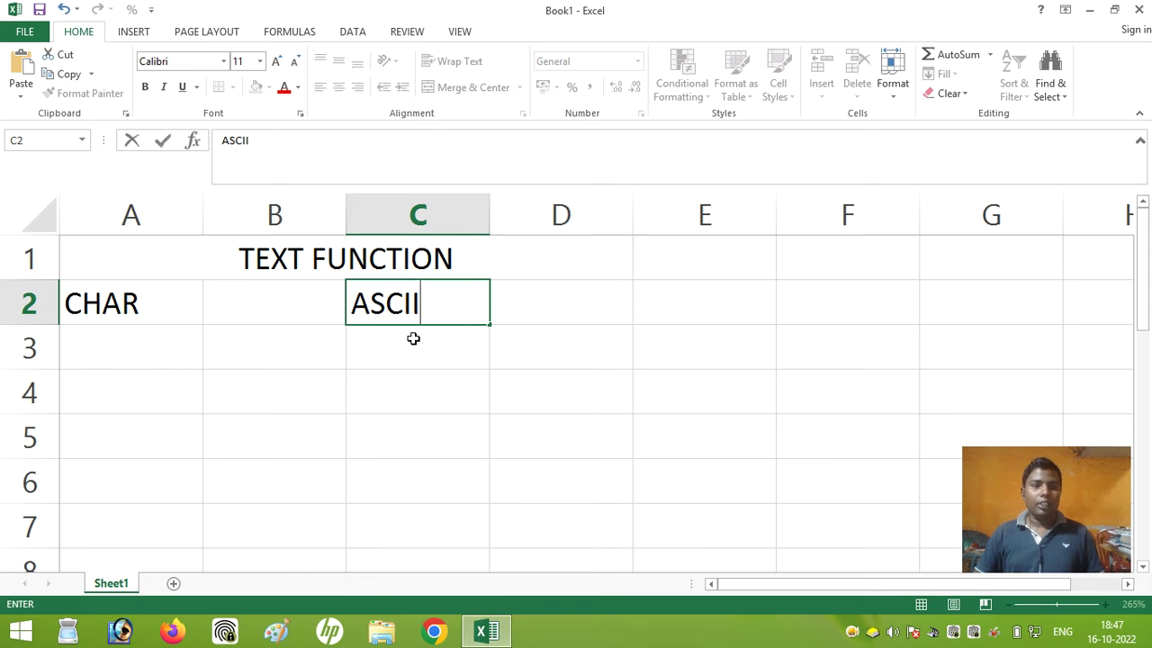
{"action": "left_click", "coordinate": [567, 297]}
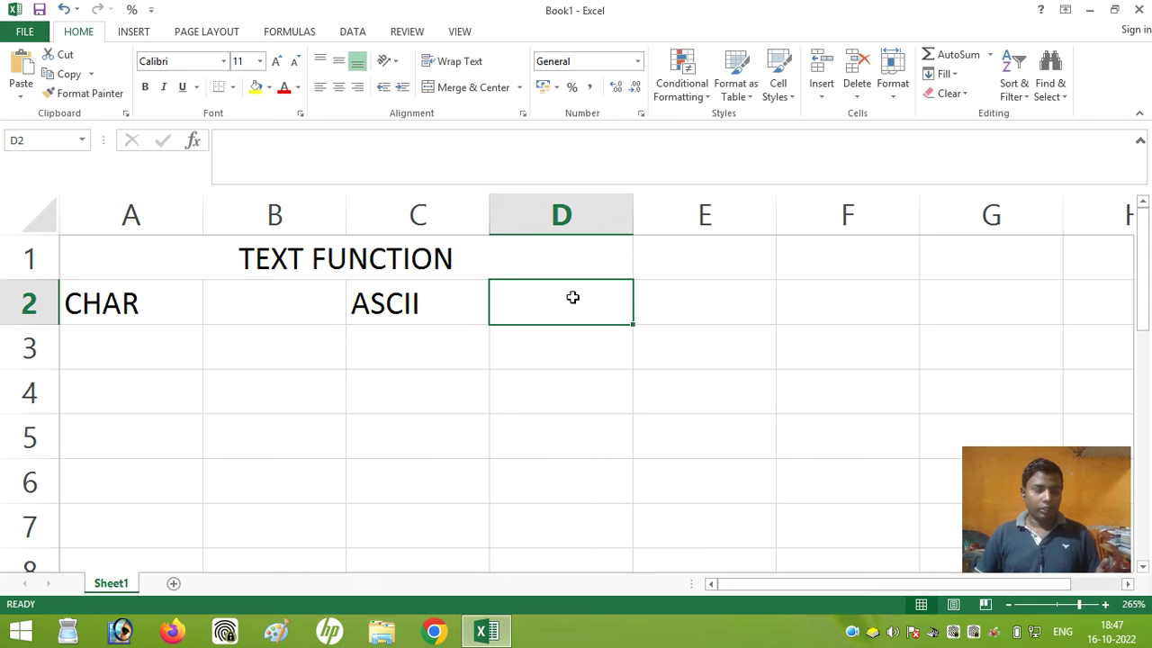
{"action": "type", "text": "A"}
{"action": "left_click", "coordinate": [696, 311]}
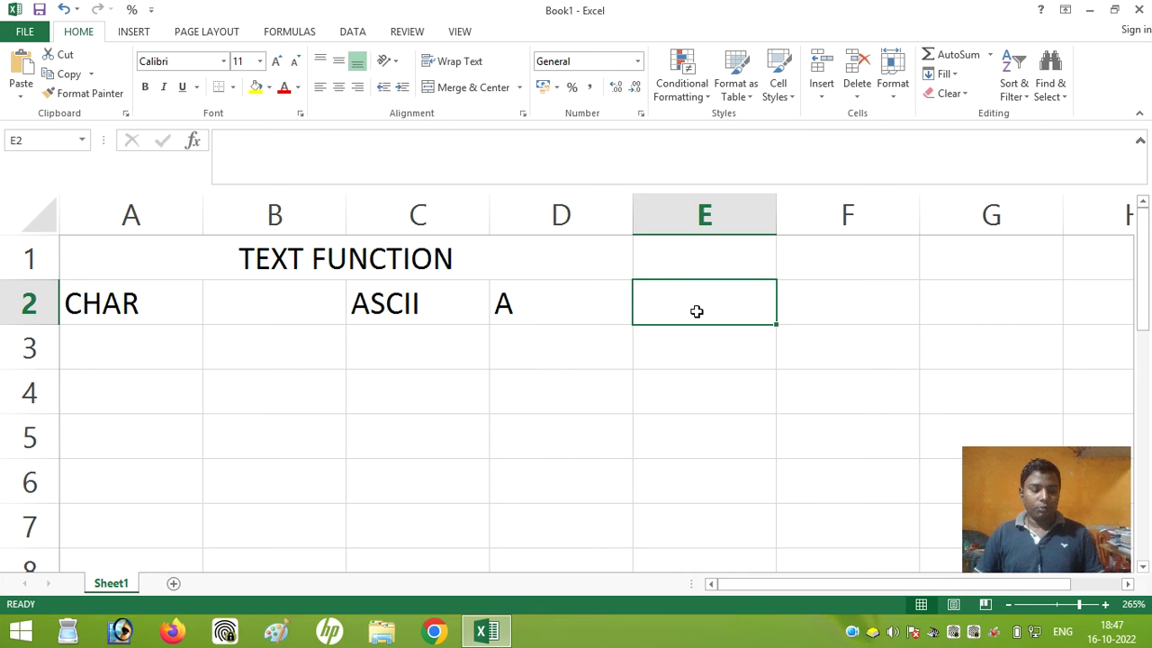
{"action": "type", "text": "65"}
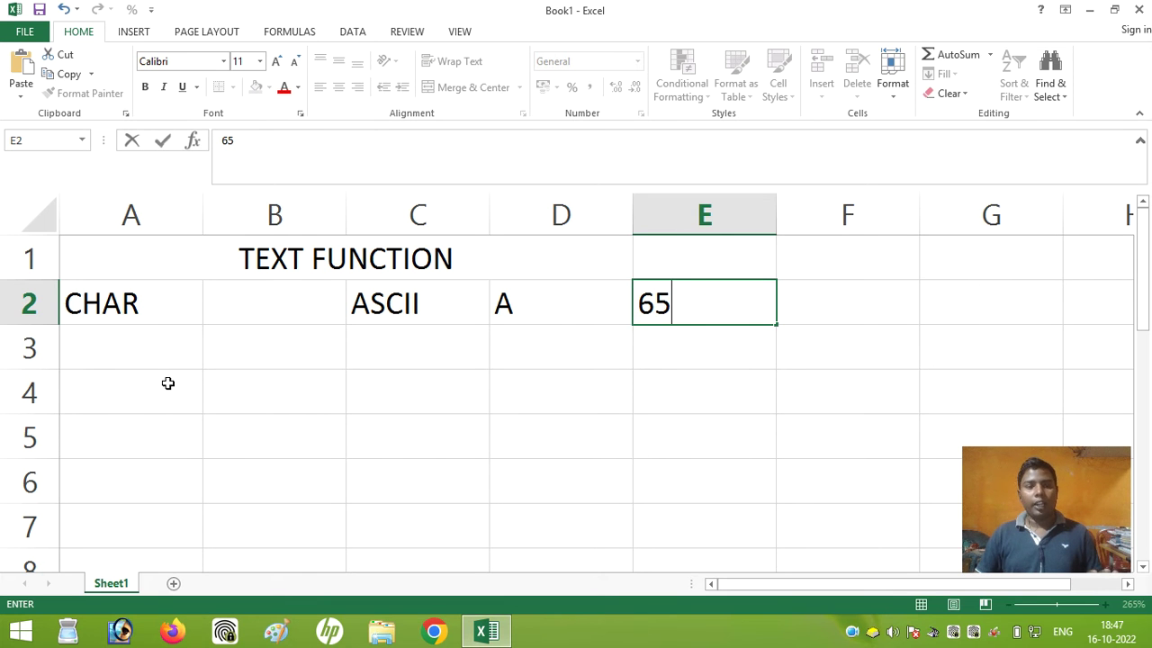
{"action": "left_click", "coordinate": [171, 387]}
- Enter =CHAR(65) in A4 to display A, then start typing CODE below
{"action": "type", "text": "="}
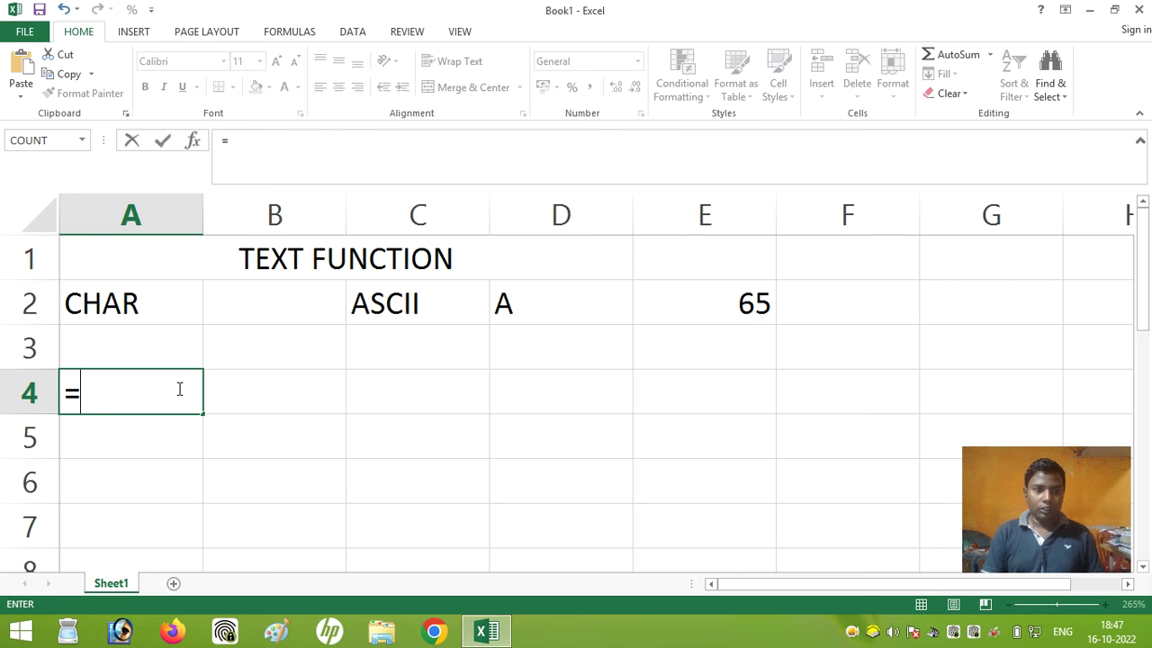
{"action": "type", "text": "CHAR"}
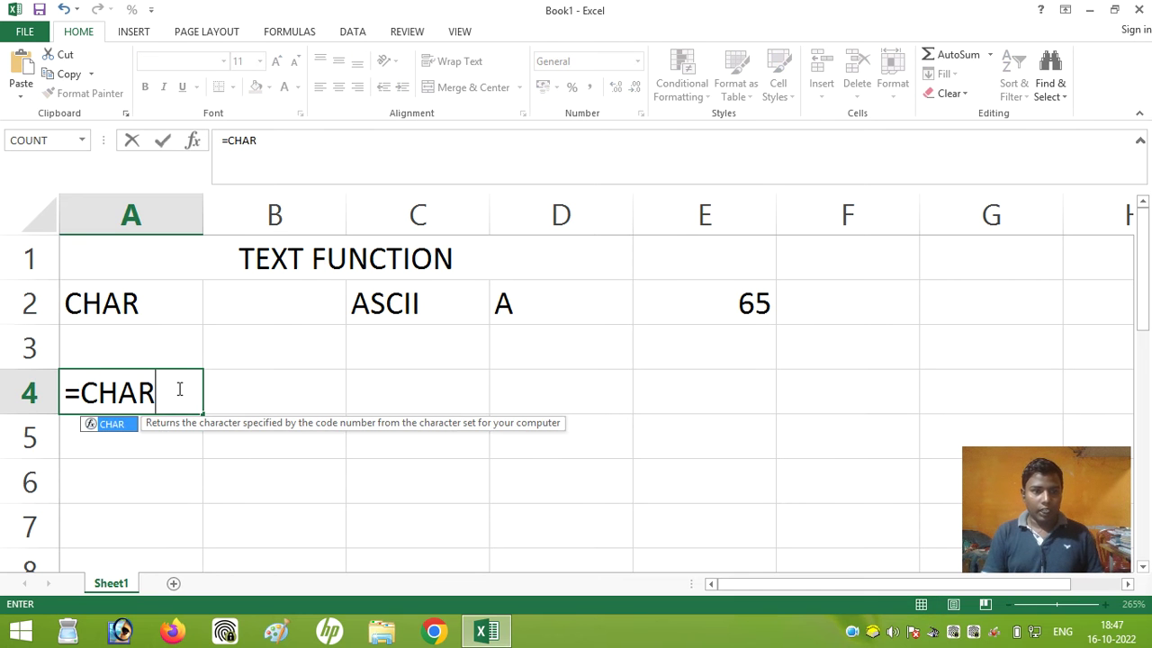
{"action": "type", "text": "("}
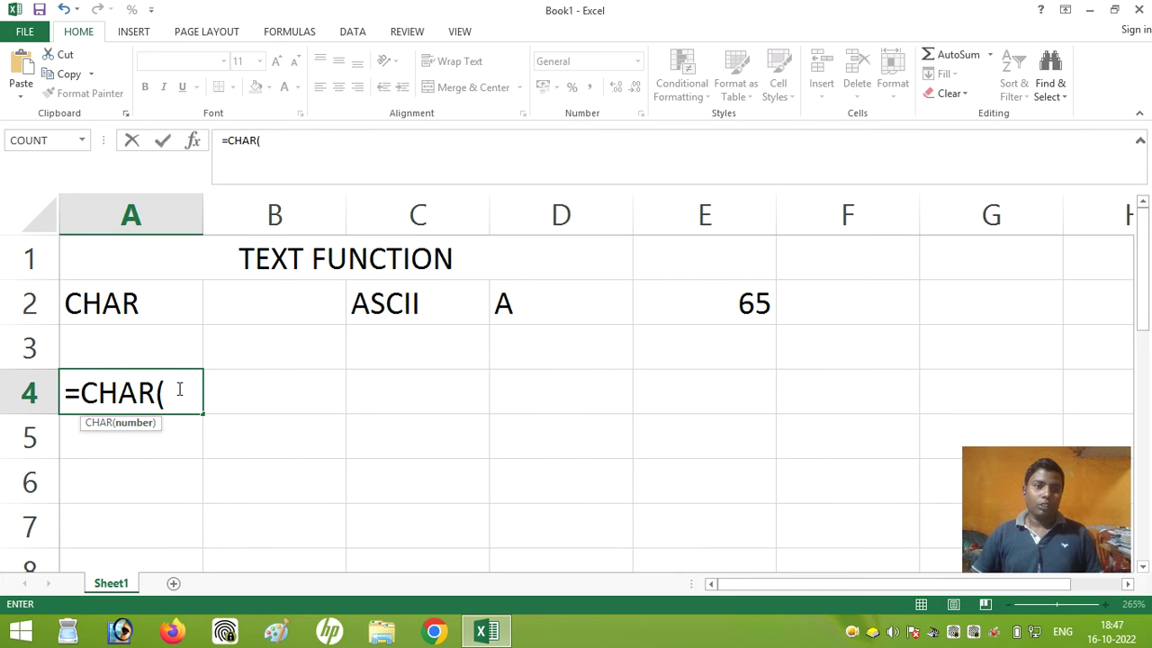
{"action": "type", "text": "65"}
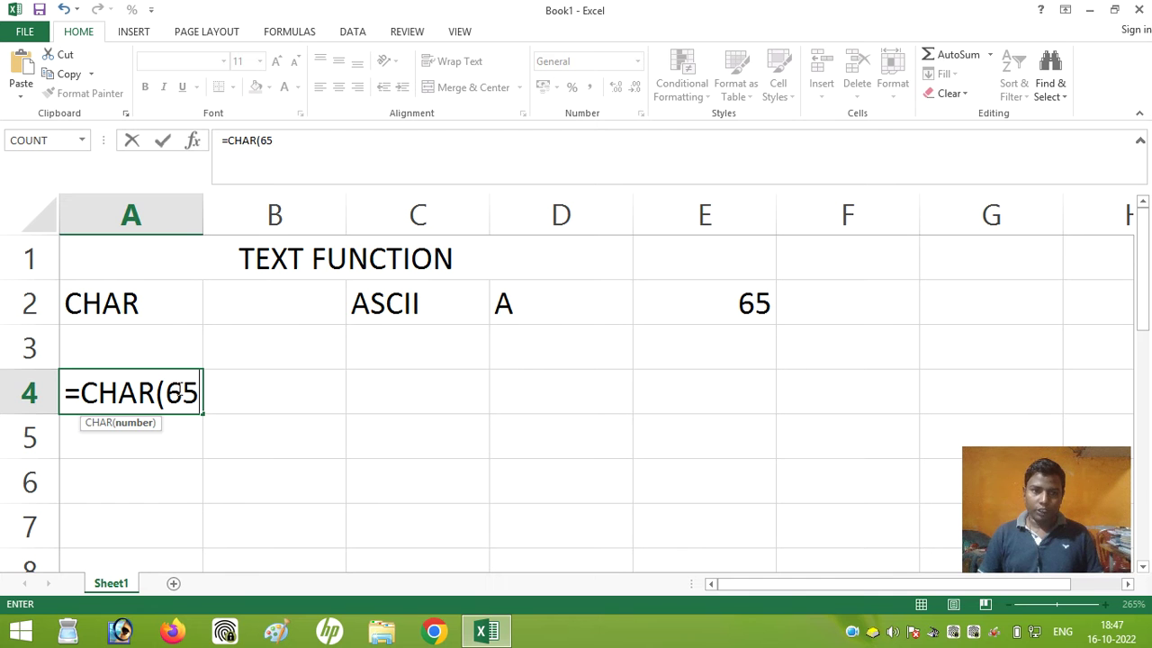
{"action": "type", "text": ")"}
{"action": "key", "text": "Return"}
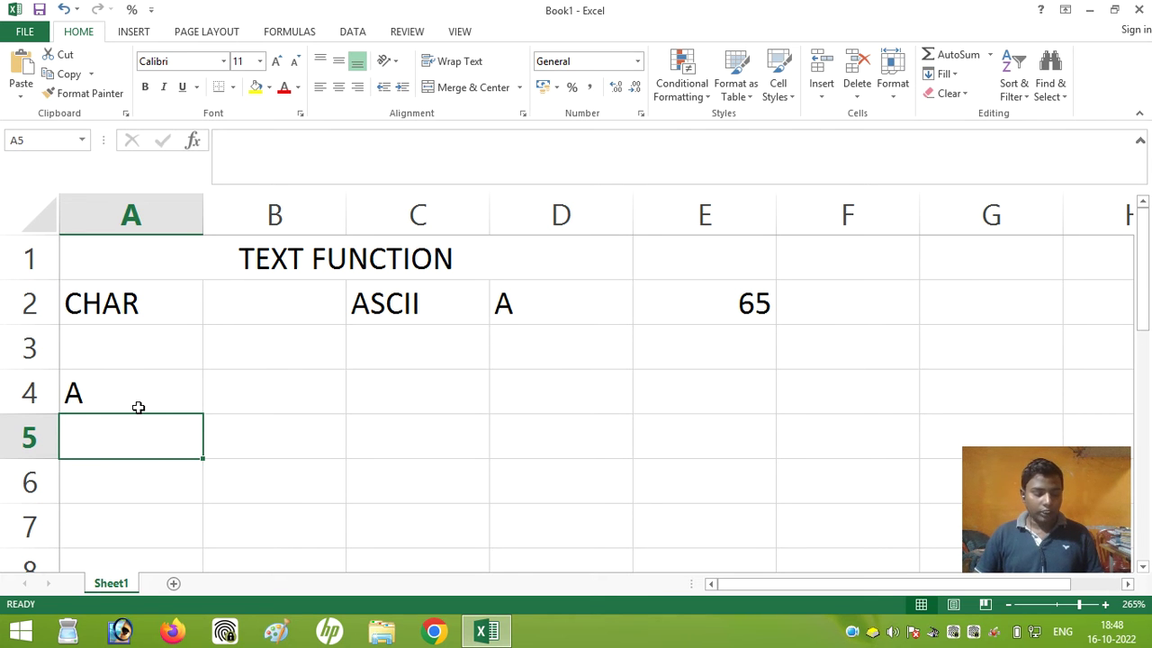
{"action": "type", "text": "CO"}
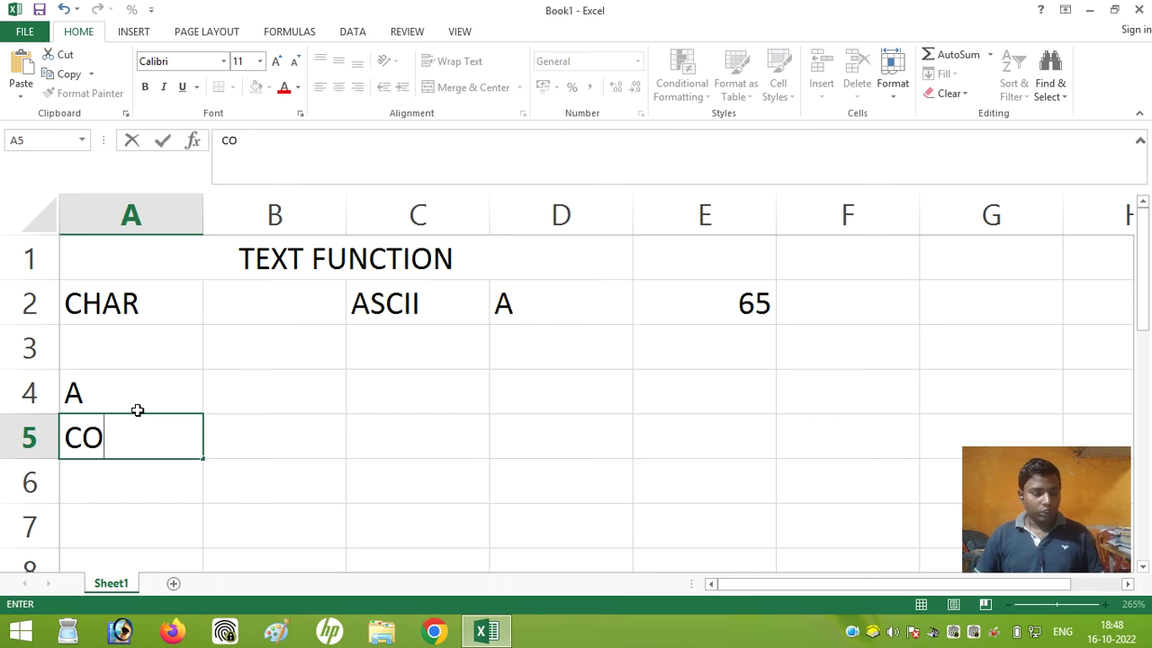
{"action": "type", "text": "DE"}
- Commit the CODE label in A5 and enter =CODE("A") in A6, returning 65
{"action": "left_click", "coordinate": [246, 442]}
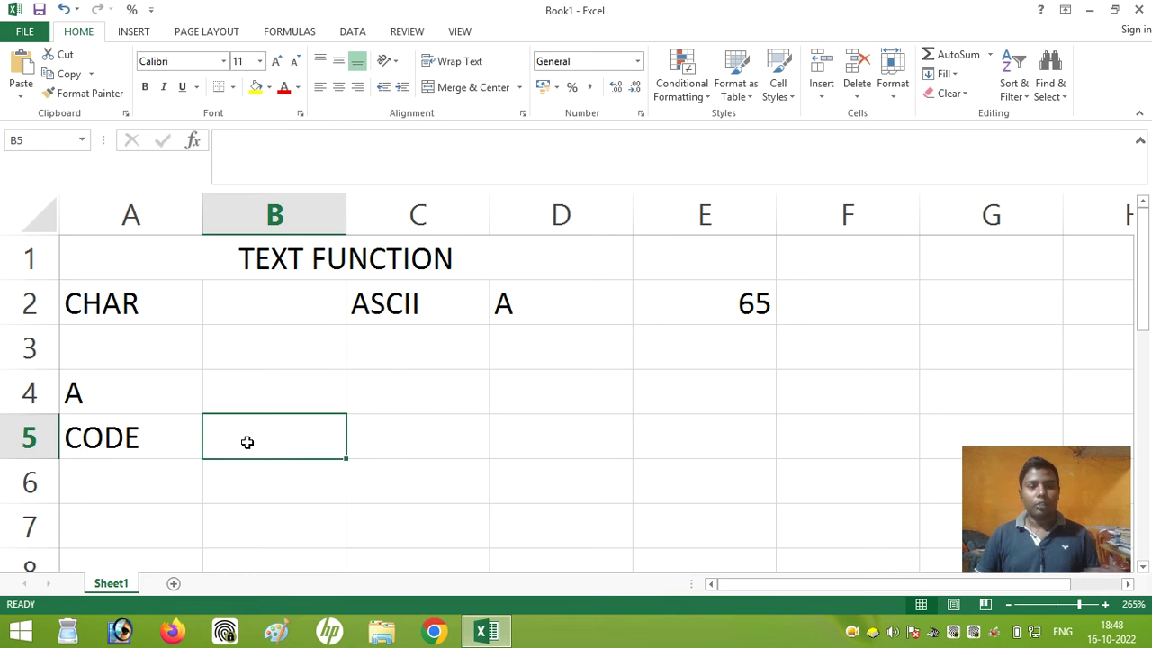
{"action": "left_click", "coordinate": [160, 476]}
{"action": "type", "text": "="}
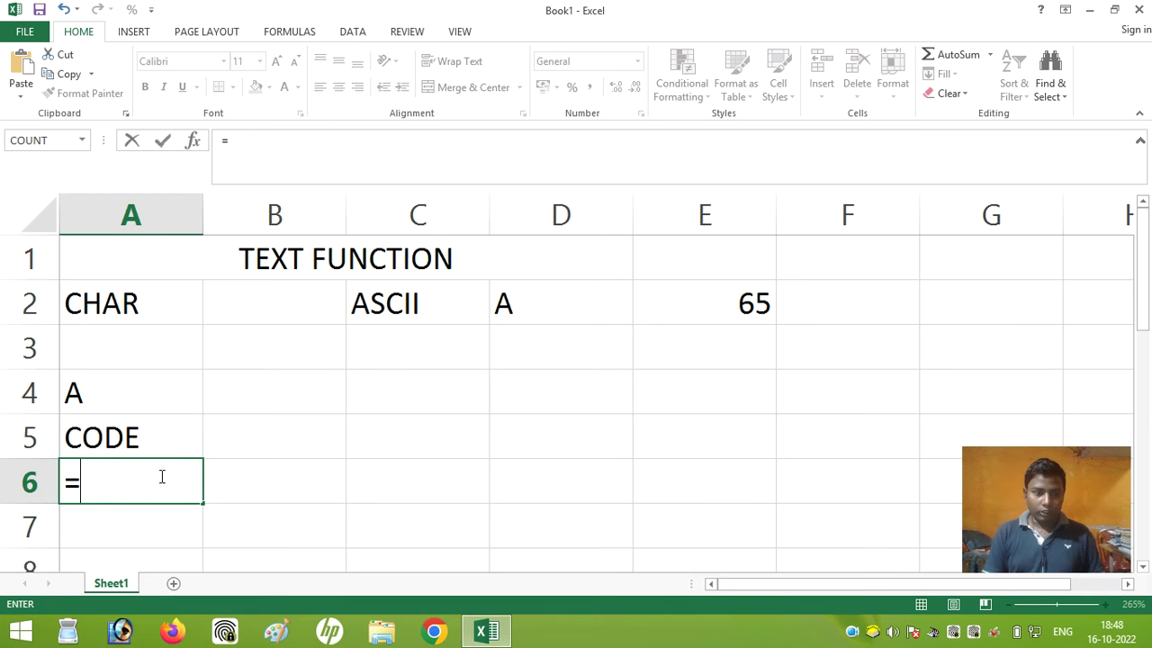
{"action": "type", "text": "CODE"}
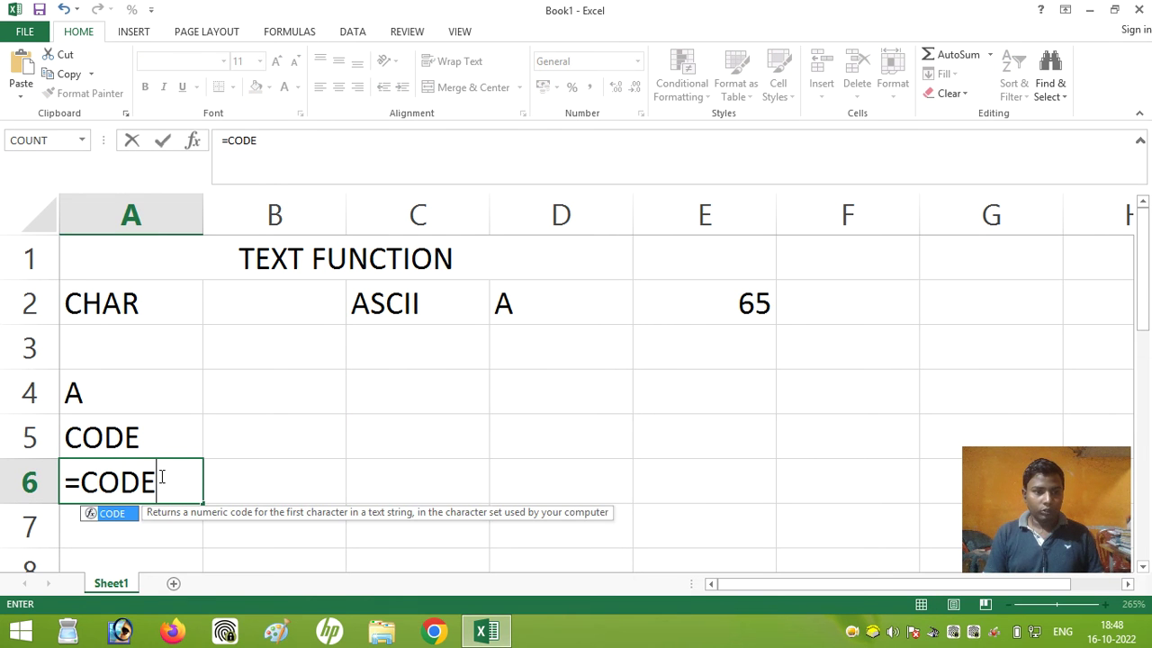
{"action": "type", "text": "("}
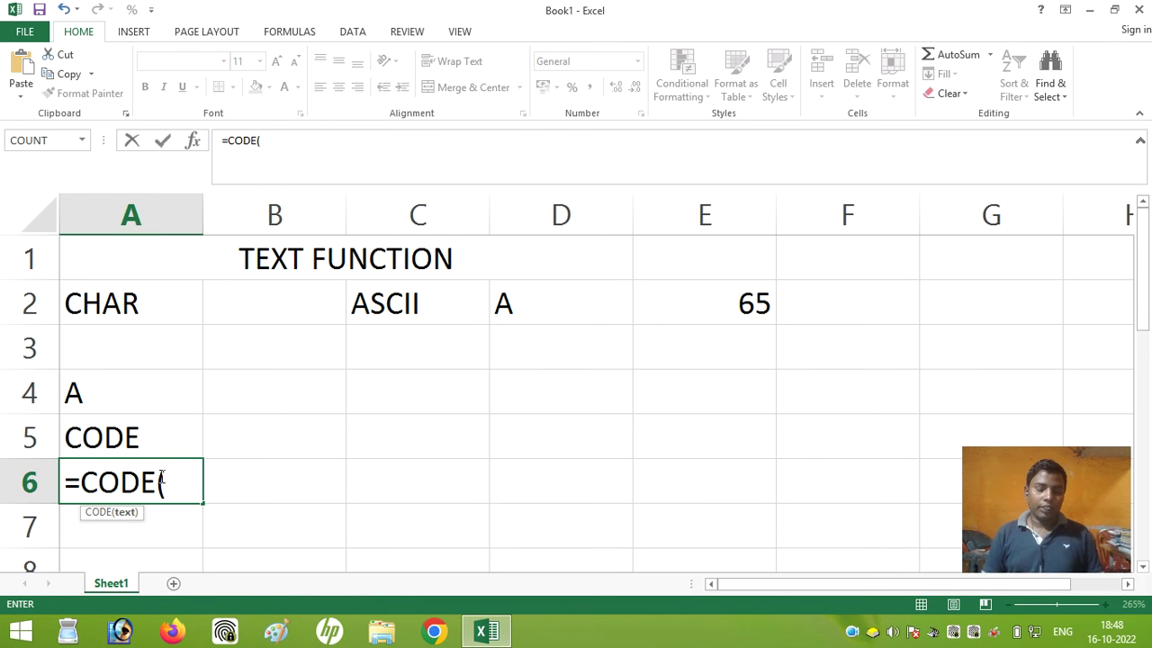
{"action": "type", "text": "\""}
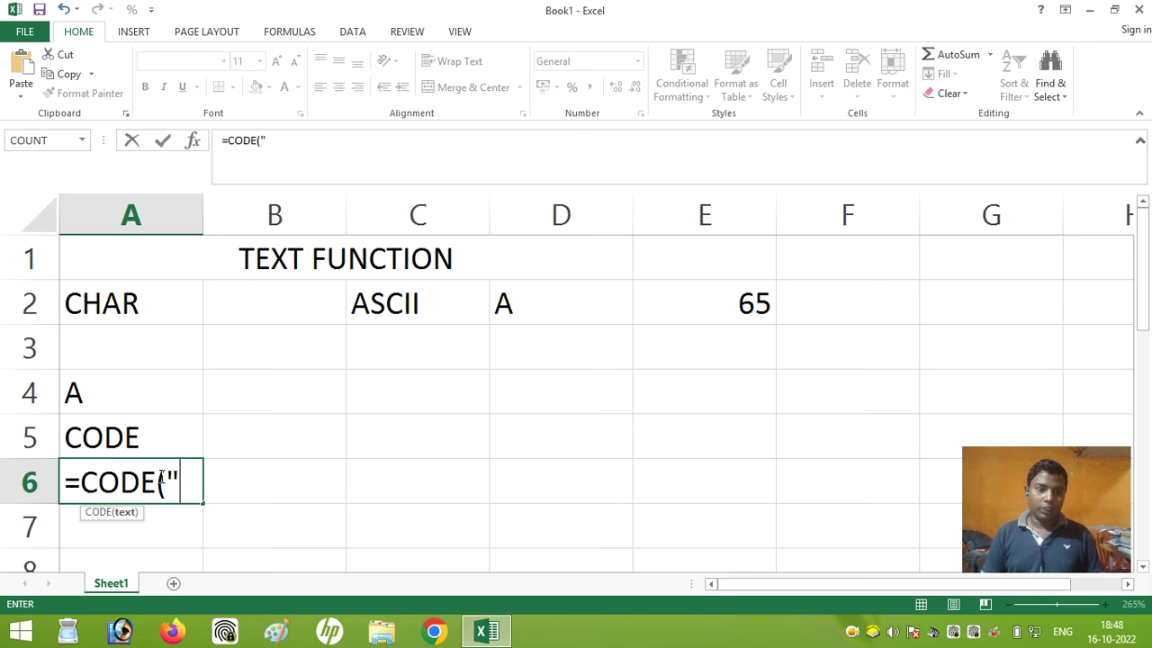
{"action": "type", "text": "a"}
{"action": "key", "text": "BackSpace"}
{"action": "type", "text": "A\""}
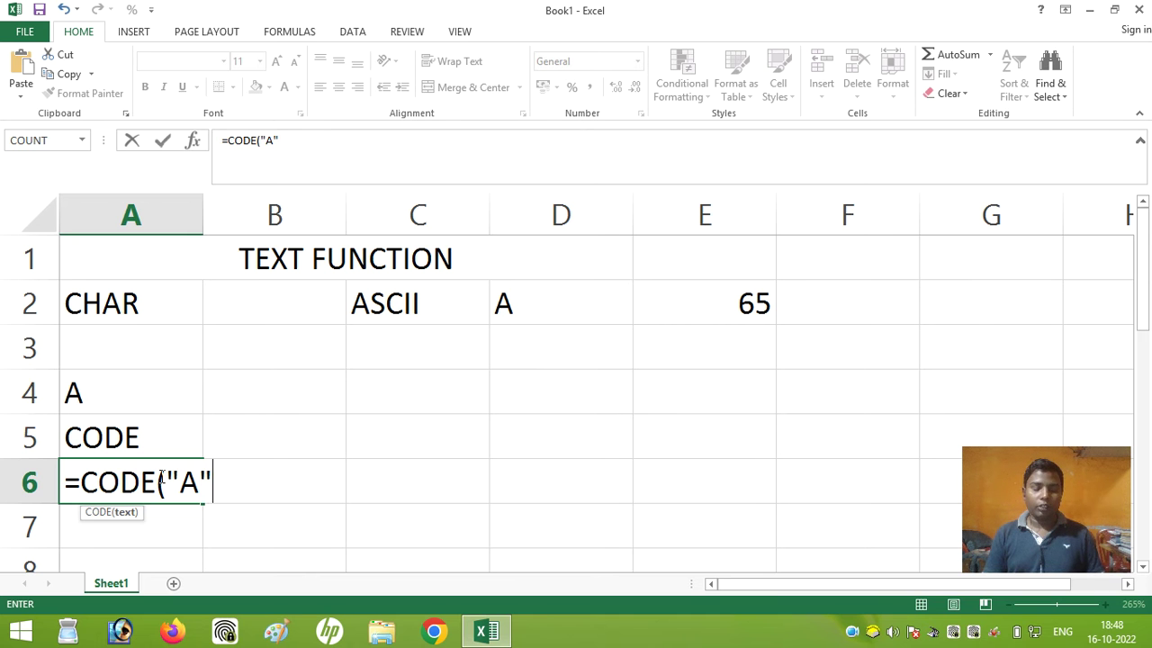
{"action": "type", "text": ")"}
{"action": "key", "text": "Return"}
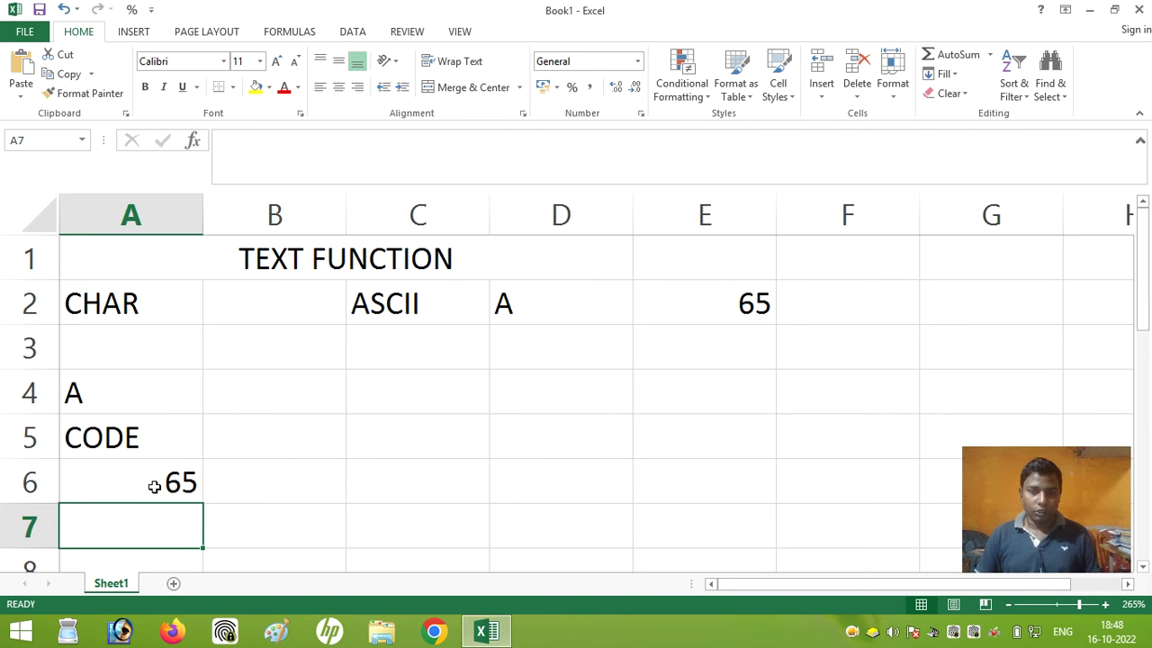
{"action": "key", "text": "alt"}
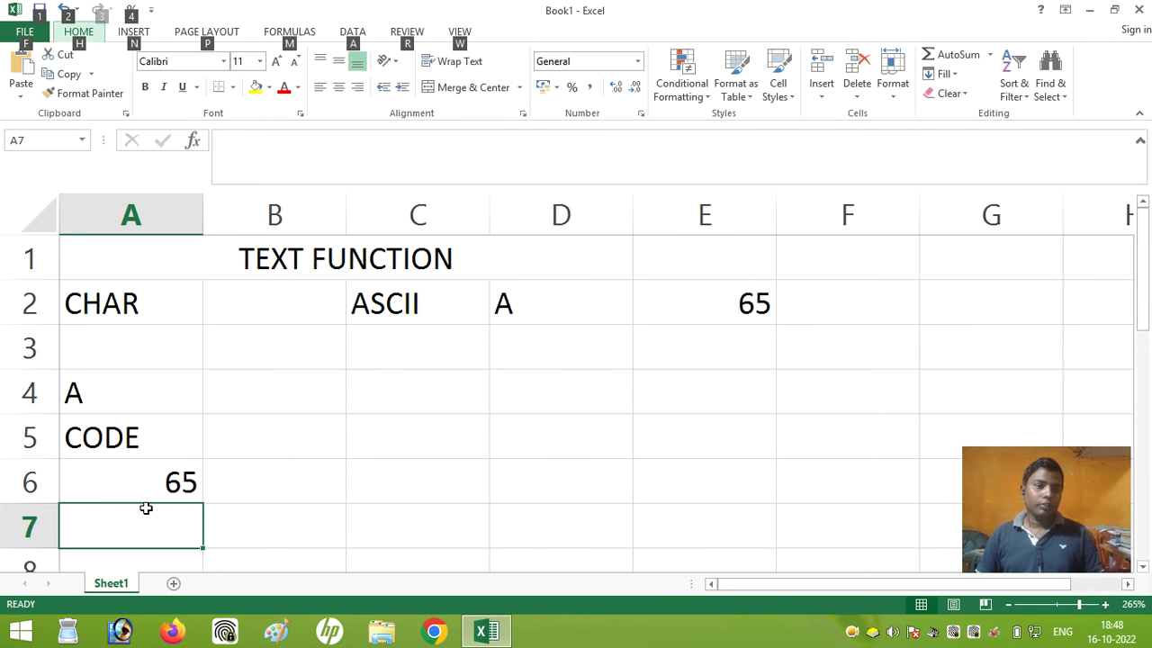
- Enter the label DOLLAR in A7 and the value 99.89 in A8
{"action": "left_click", "coordinate": [207, 500]}
{"action": "scroll", "coordinate": [141, 501], "scroll_direction": "down", "scroll_amount": 1}
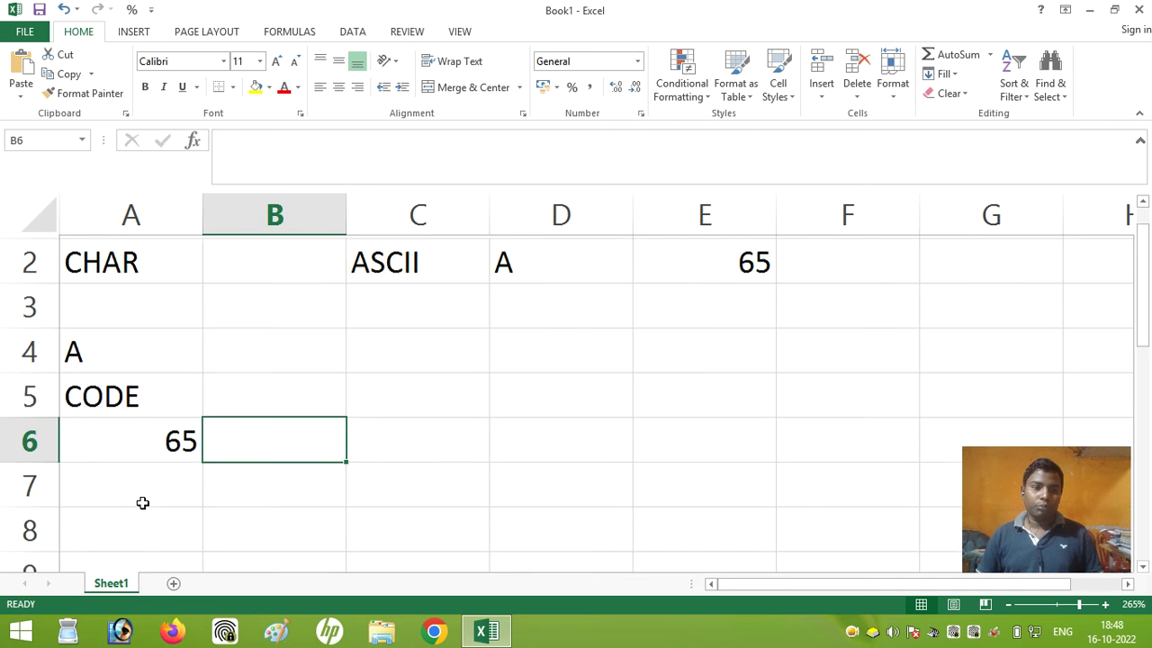
{"action": "left_click", "coordinate": [130, 405]}
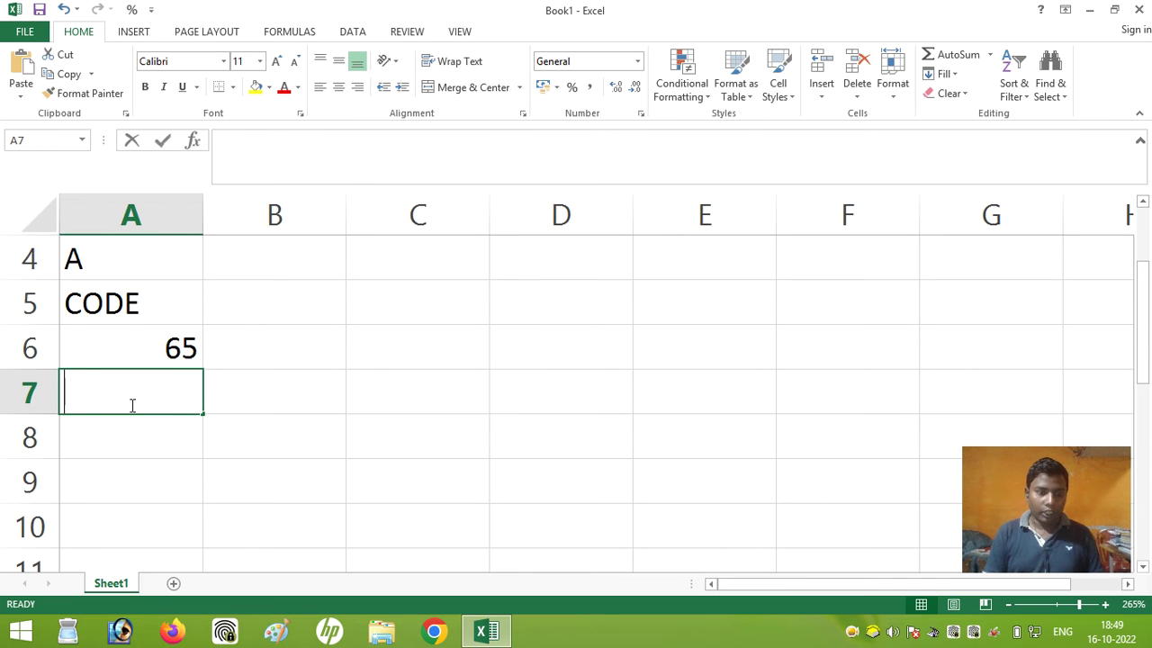
{"action": "type", "text": "DOLLAR"}
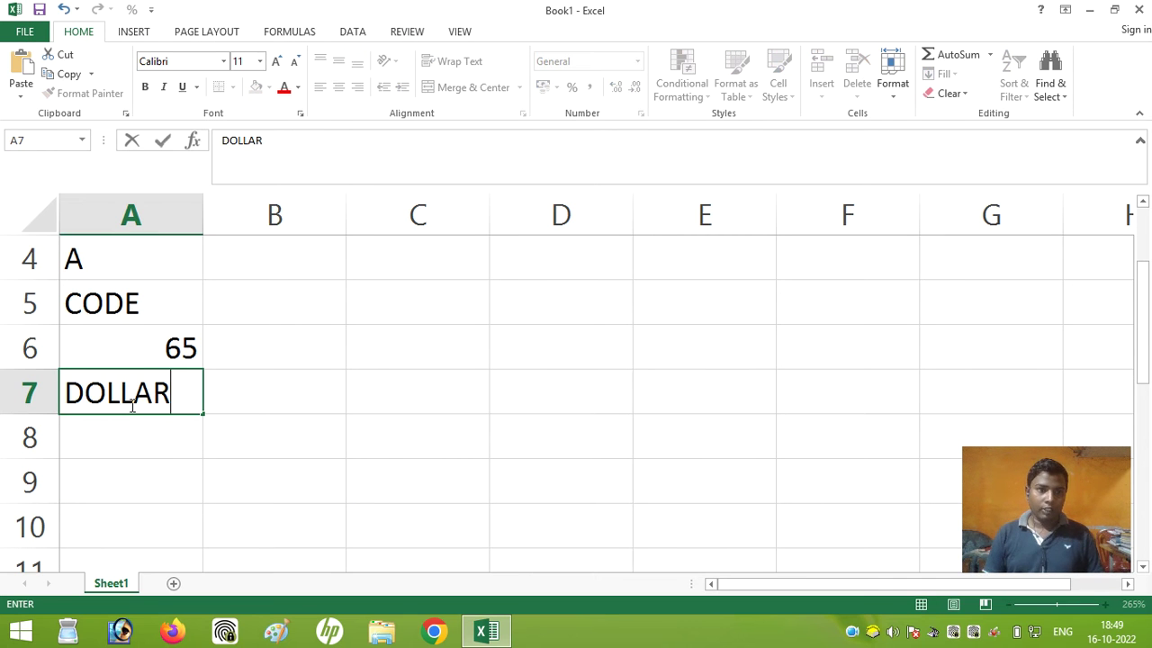
{"action": "key", "text": "Return"}
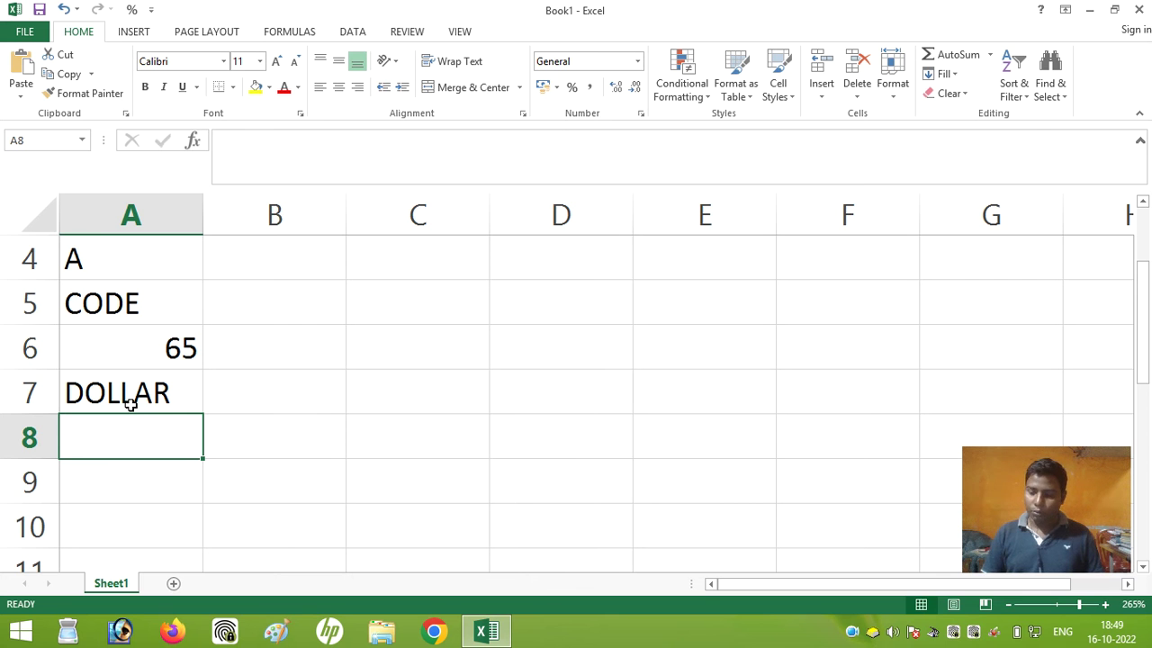
{"action": "type", "text": "99.9"}
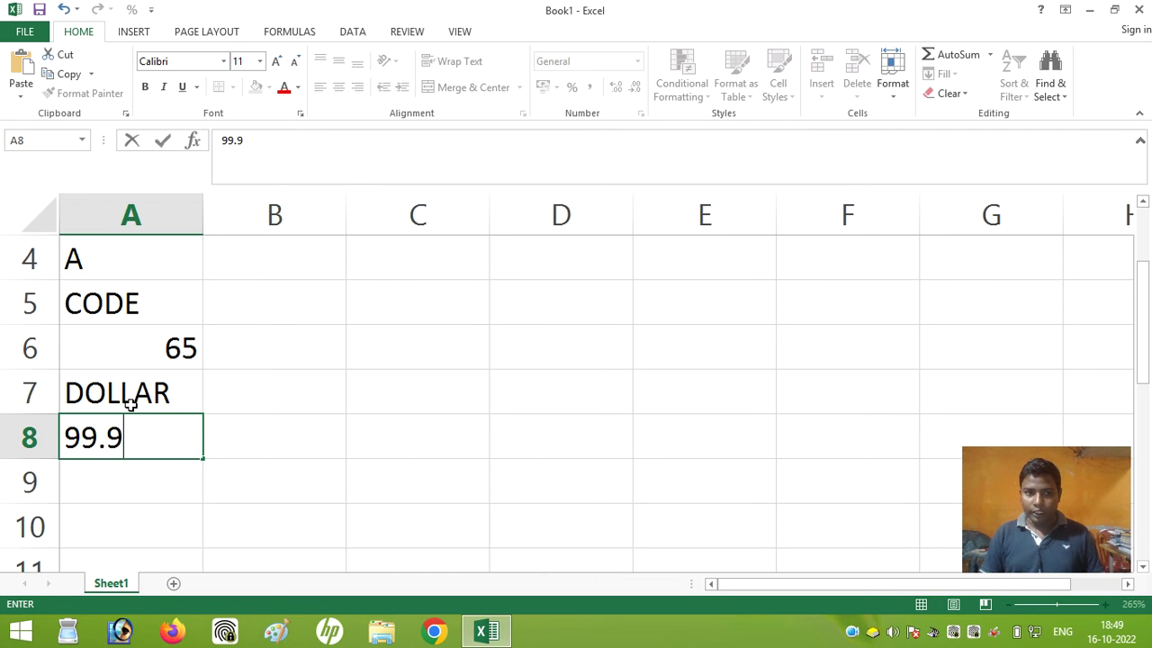
{"action": "key", "text": "BackSpace"}
{"action": "type", "text": "89"}
{"action": "key", "text": "Return"}
- Enter =DOLLAR(A8) in A9 to show ₹ 99.89
{"action": "type", "text": "="}
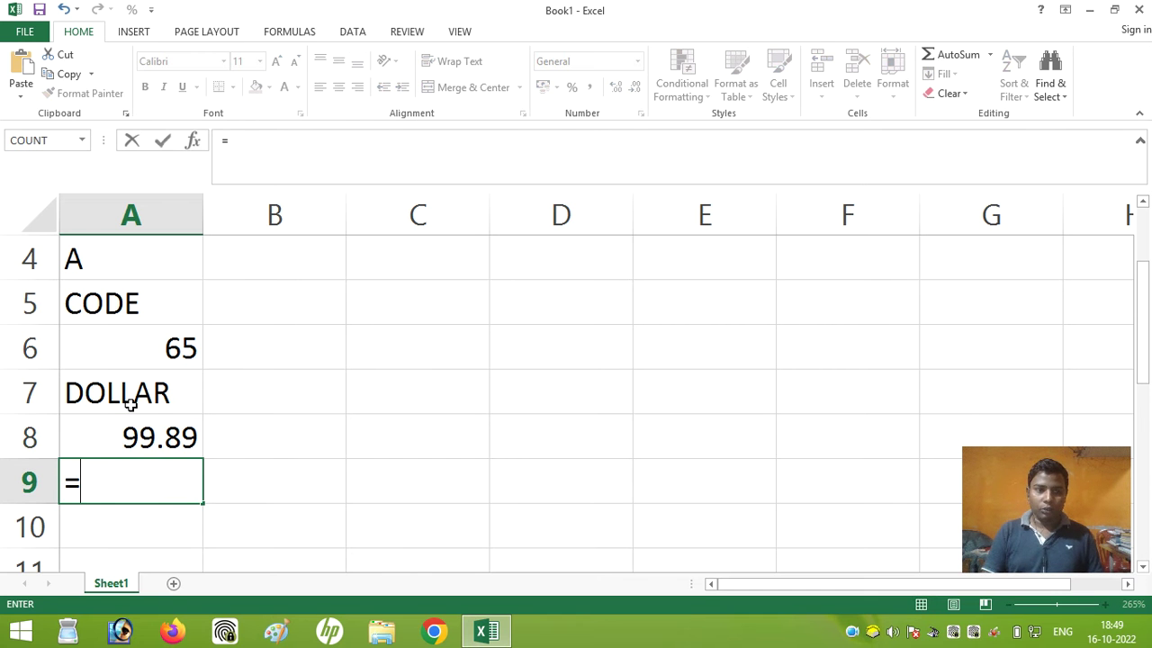
{"action": "type", "text": "DOLLAR("}
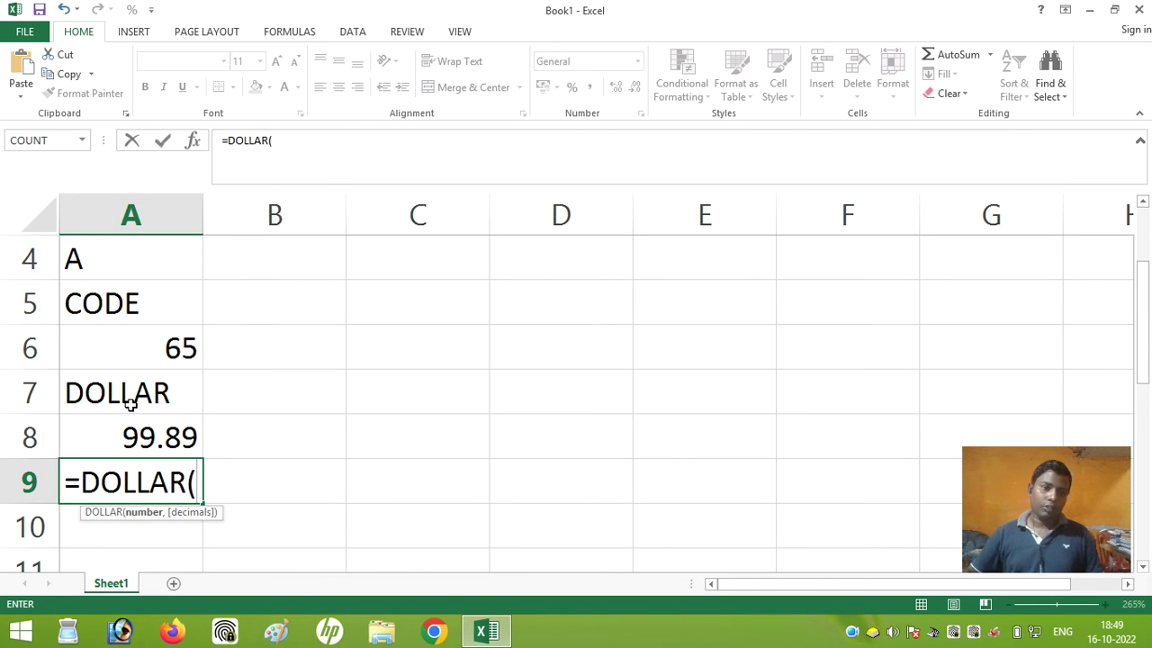
{"action": "left_click", "coordinate": [171, 442]}
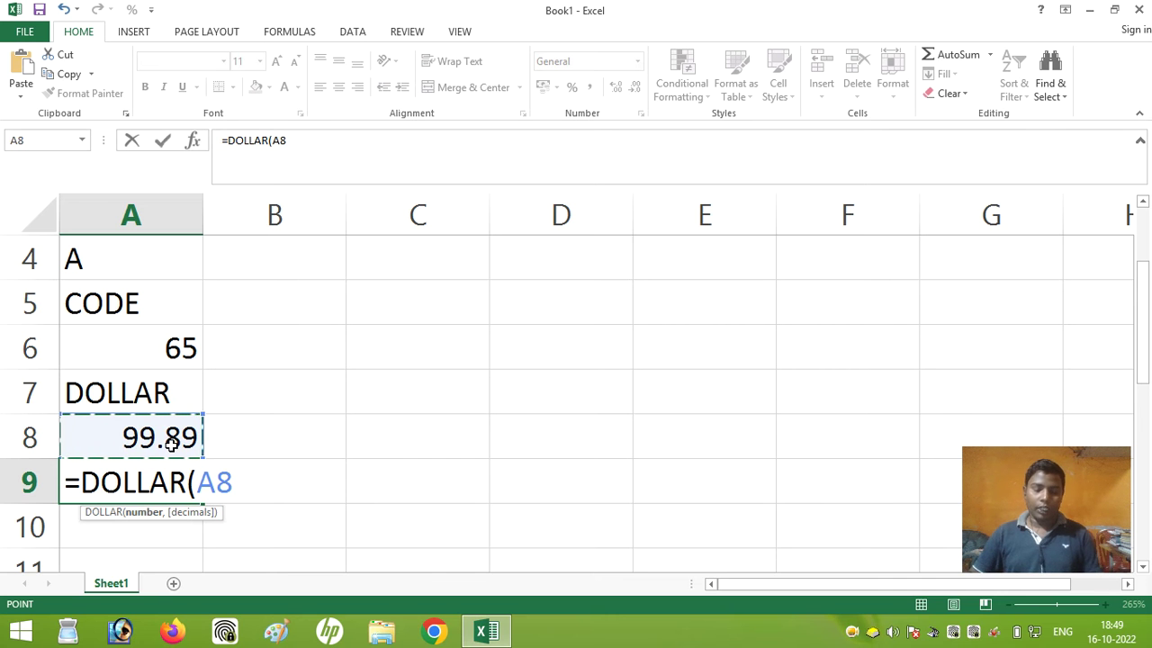
{"action": "type", "text": ")"}
{"action": "key", "text": "Return"}
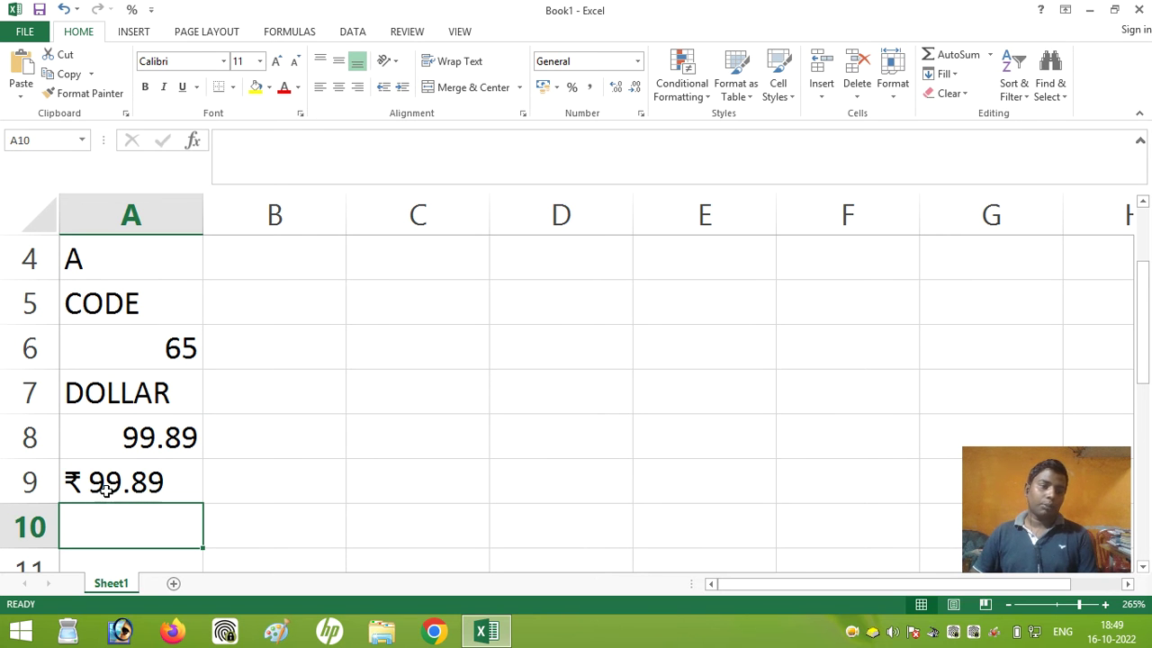
{"action": "scroll", "coordinate": [117, 486], "scroll_direction": "down", "scroll_amount": 1}
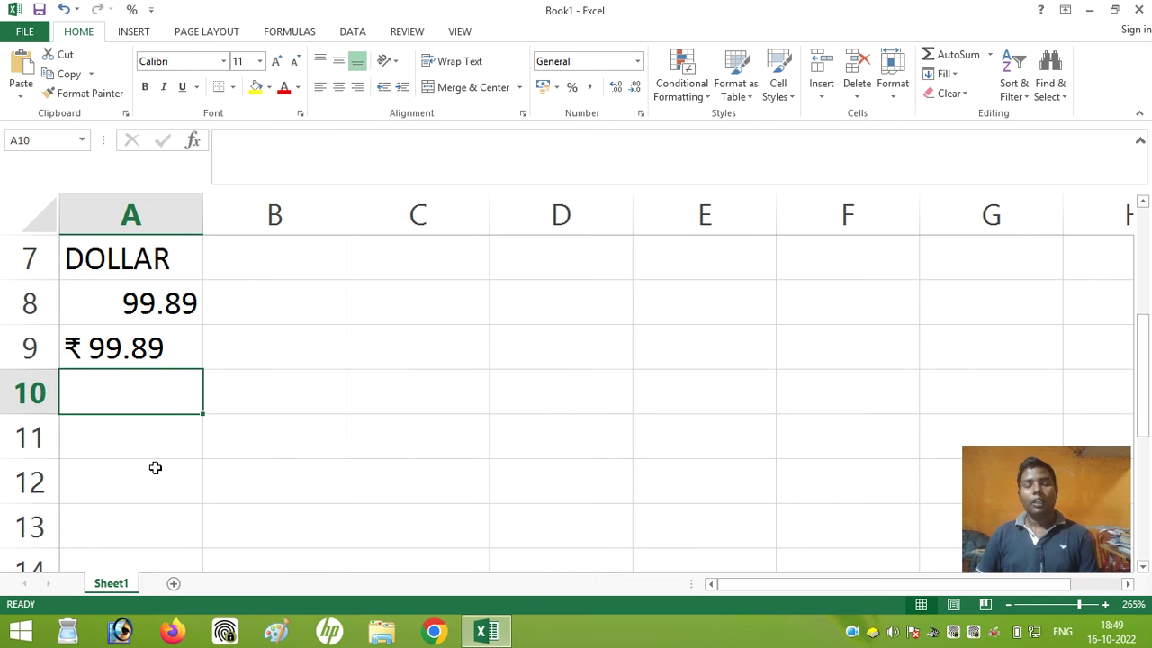
- Enter the EXACT heading in A11 and the first pair, word and wo rd, in row 12
{"action": "left_click", "coordinate": [150, 418]}
{"action": "type", "text": "EXAXT"}
{"action": "key", "text": "BackSpace"}
{"action": "key", "text": "BackSpace"}
{"action": "type", "text": "CT"}
{"action": "key", "text": "ctrl+Return"}
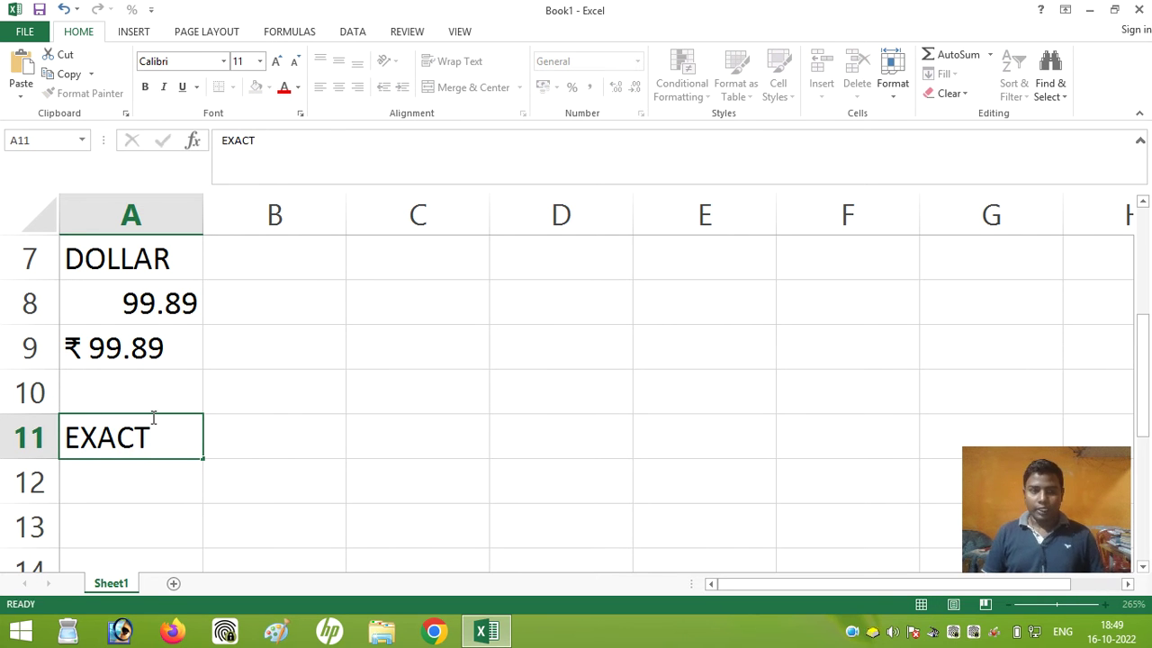
{"action": "key", "text": "Return"}
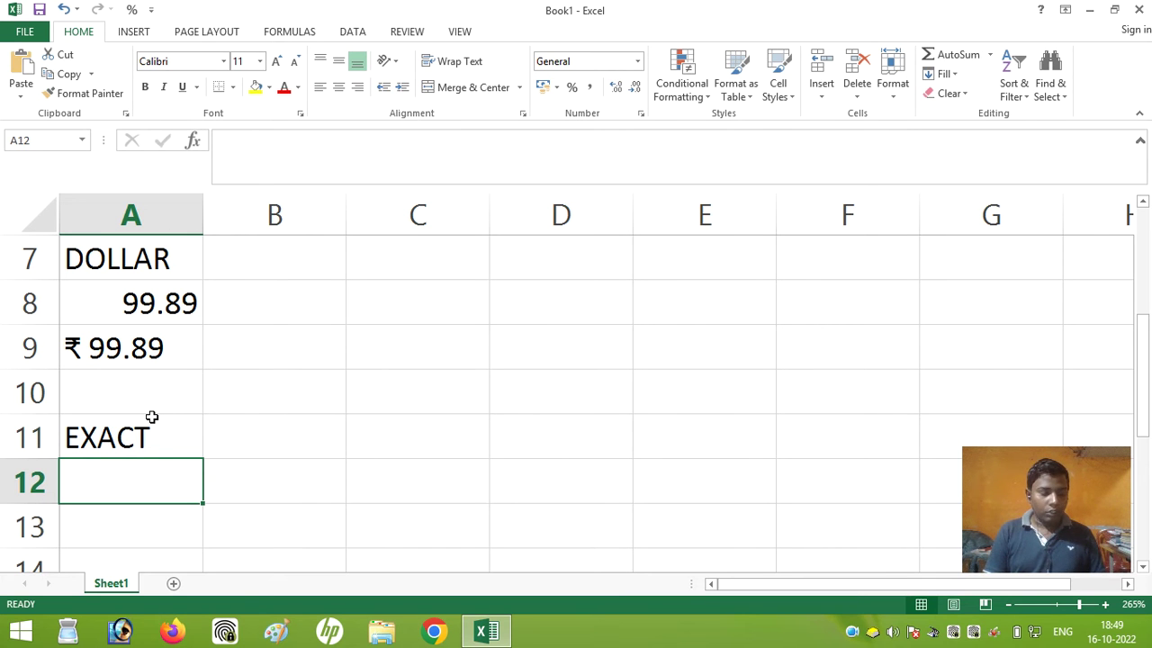
{"action": "type", "text": "word"}
{"action": "key", "text": "Tab"}
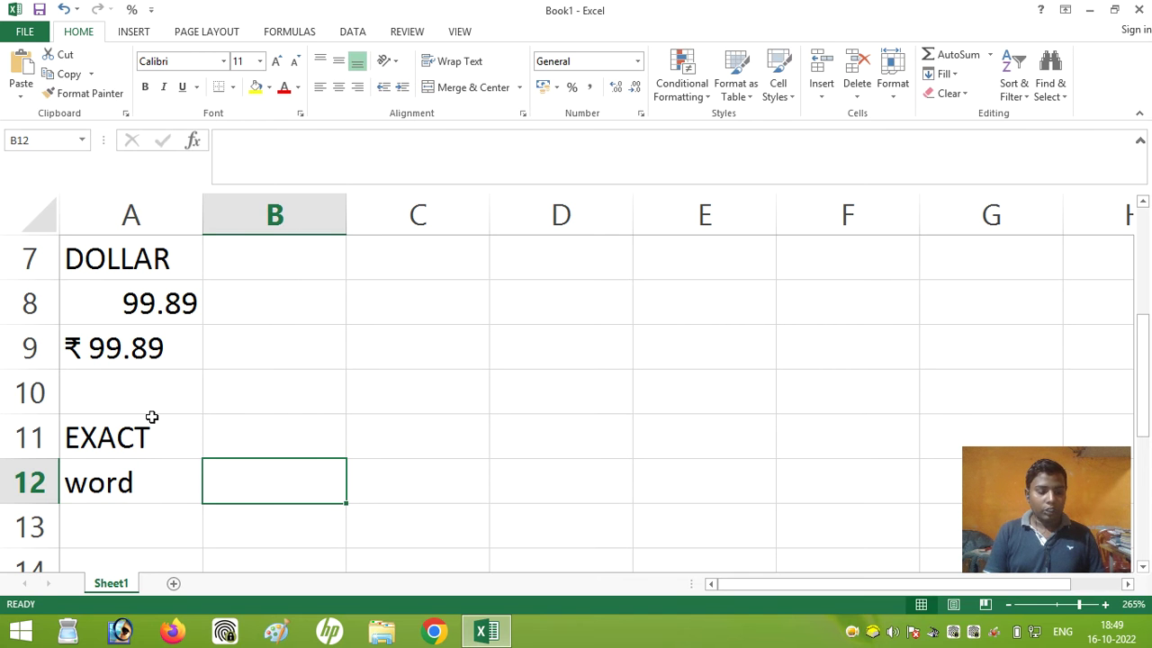
{"action": "type", "text": "wo"}
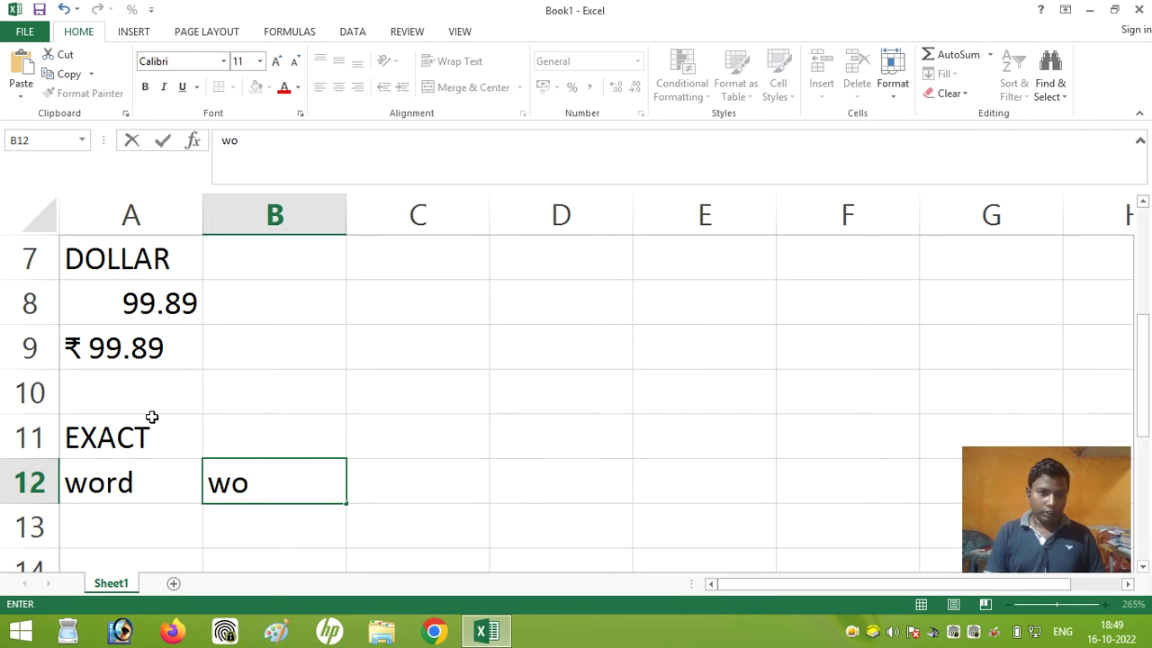
{"action": "type", "text": " rd"}
{"action": "key", "text": "Return"}
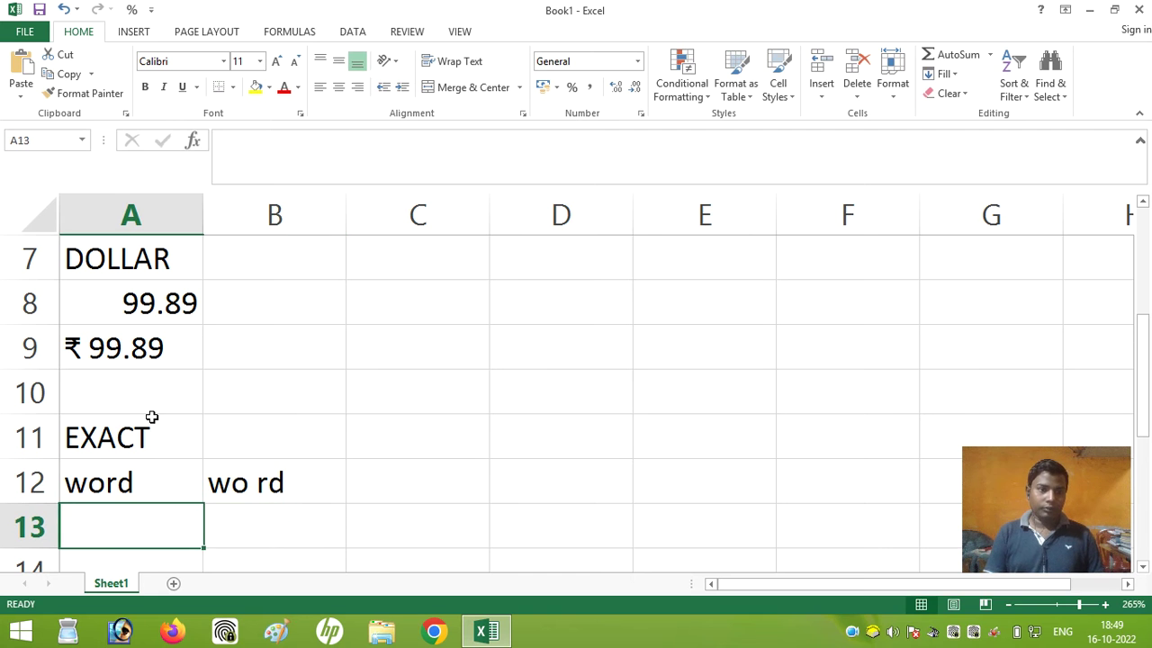
- Fill rows 13–14 with the word pairs Word/word and word/word
{"action": "type", "text": "wor"}
{"action": "key", "text": "BackSpace"}
{"action": "key", "text": "BackSpace"}
{"action": "key", "text": "BackSpace"}
{"action": "key", "text": "BackSpace"}
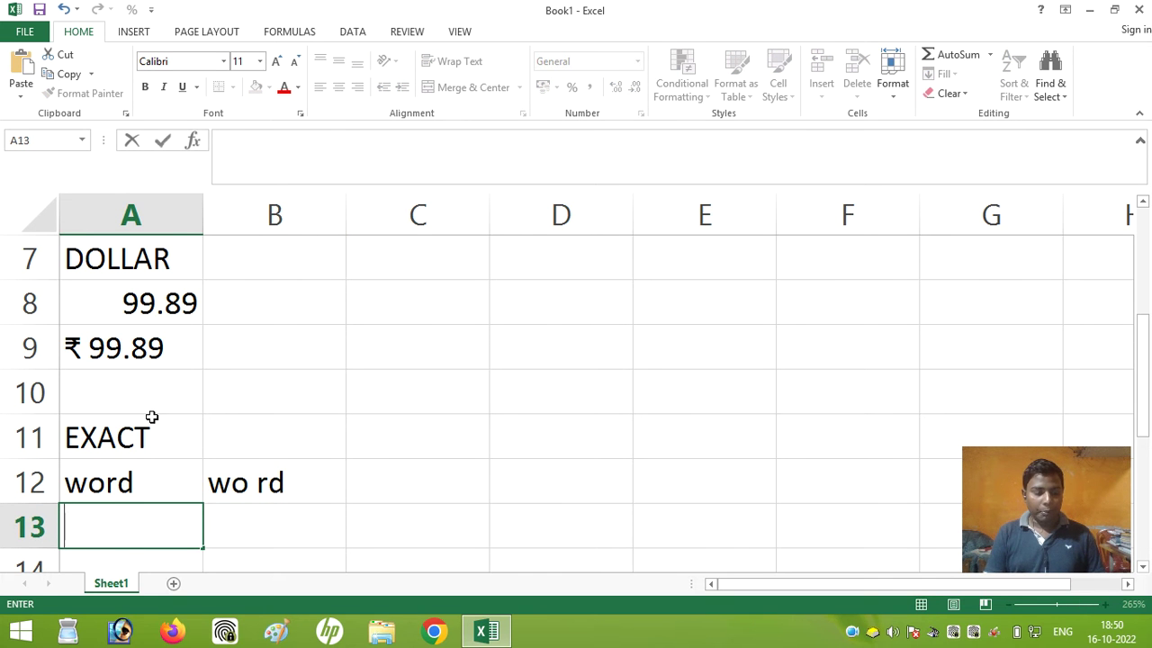
{"action": "type", "text": "Word"}
{"action": "key", "text": "Tab"}
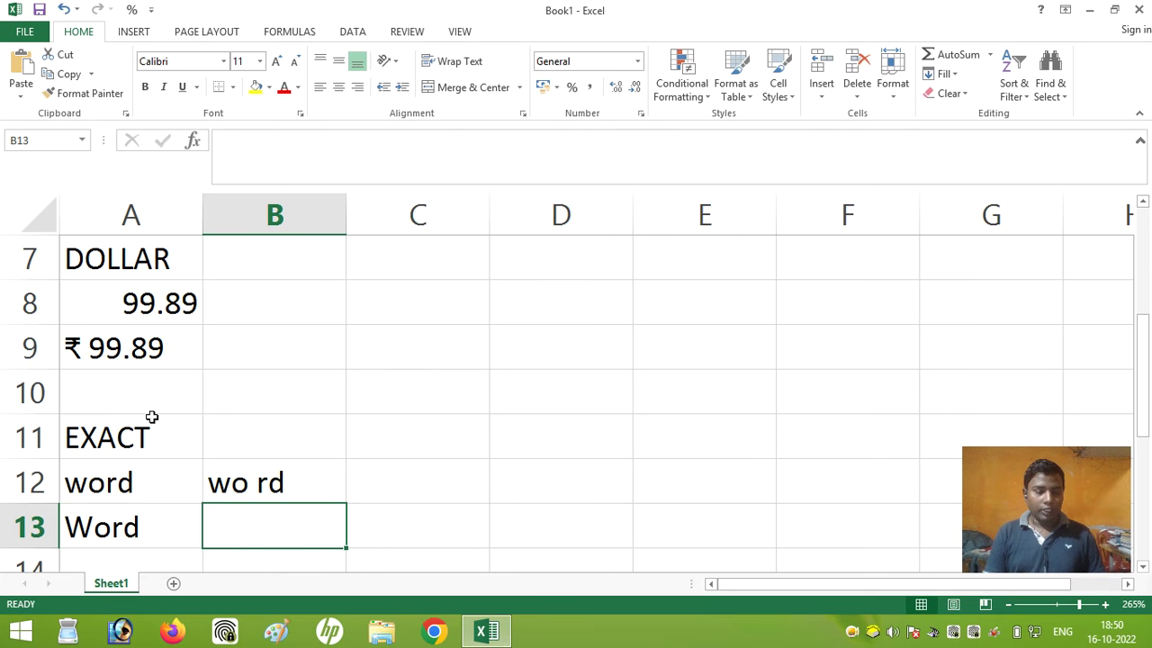
{"action": "type", "text": "W"}
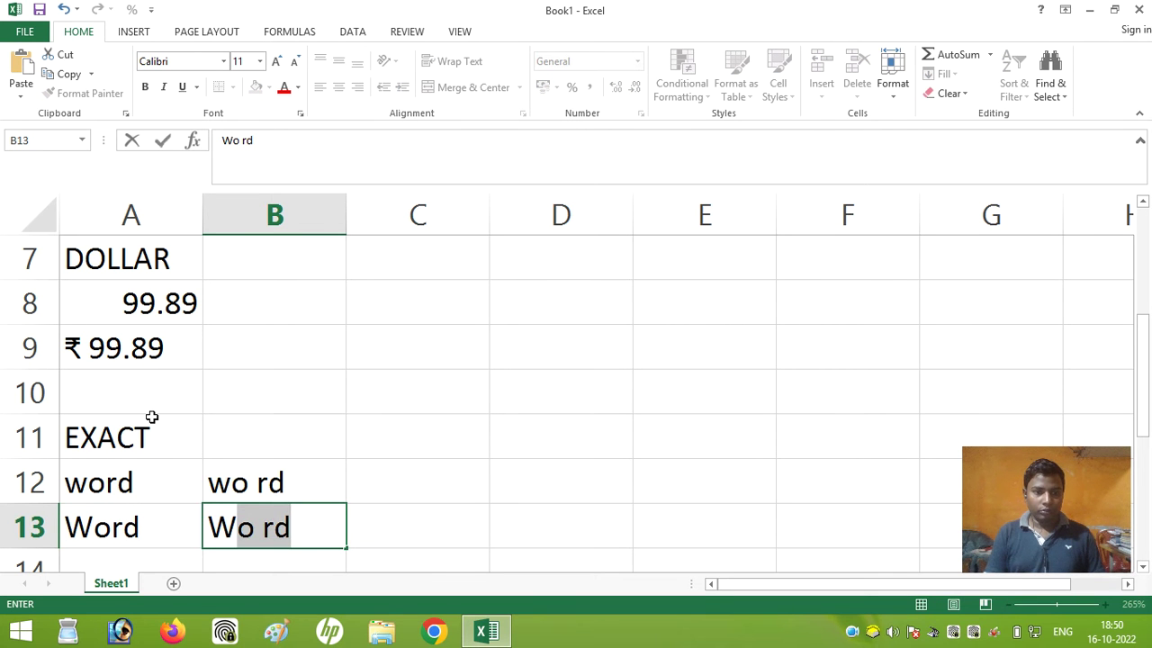
{"action": "key", "text": "BackSpace"}
{"action": "key", "text": "BackSpace"}
{"action": "key", "text": "BackSpace"}
{"action": "type", "text": "word"}
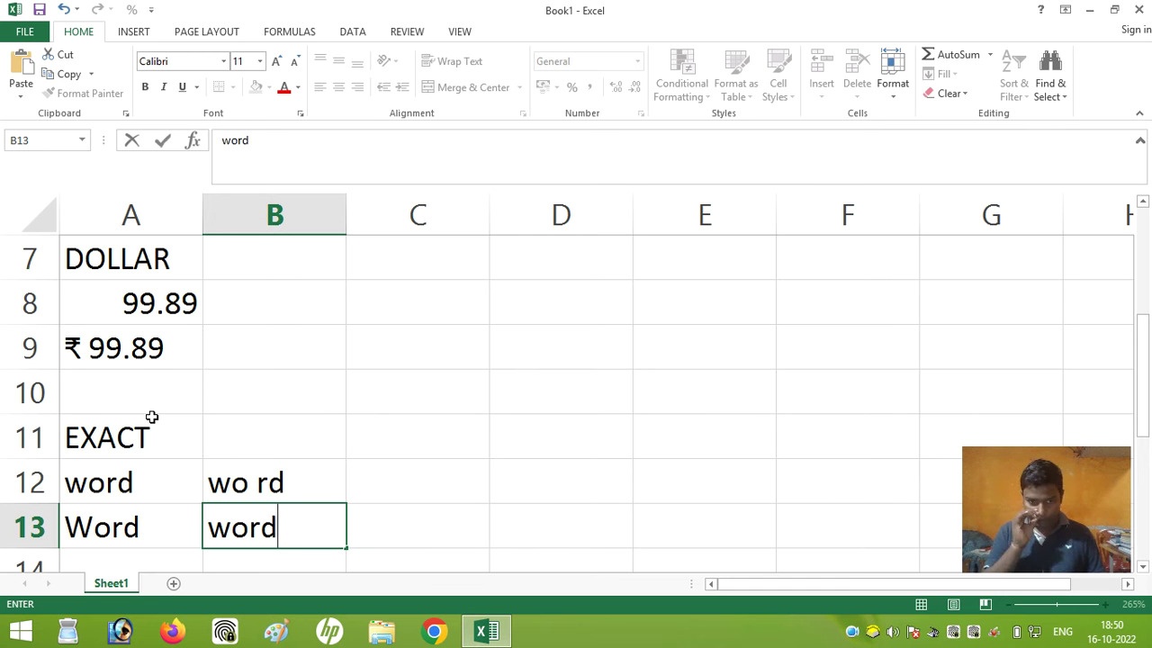
{"action": "key", "text": "Return"}
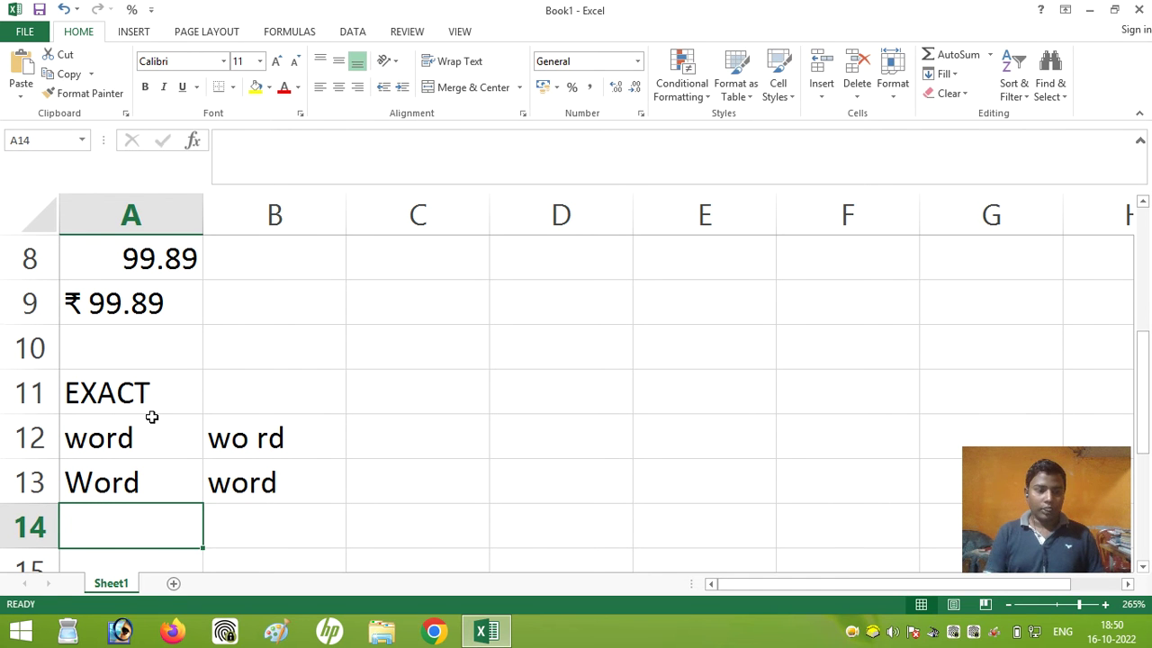
{"action": "type", "text": "word"}
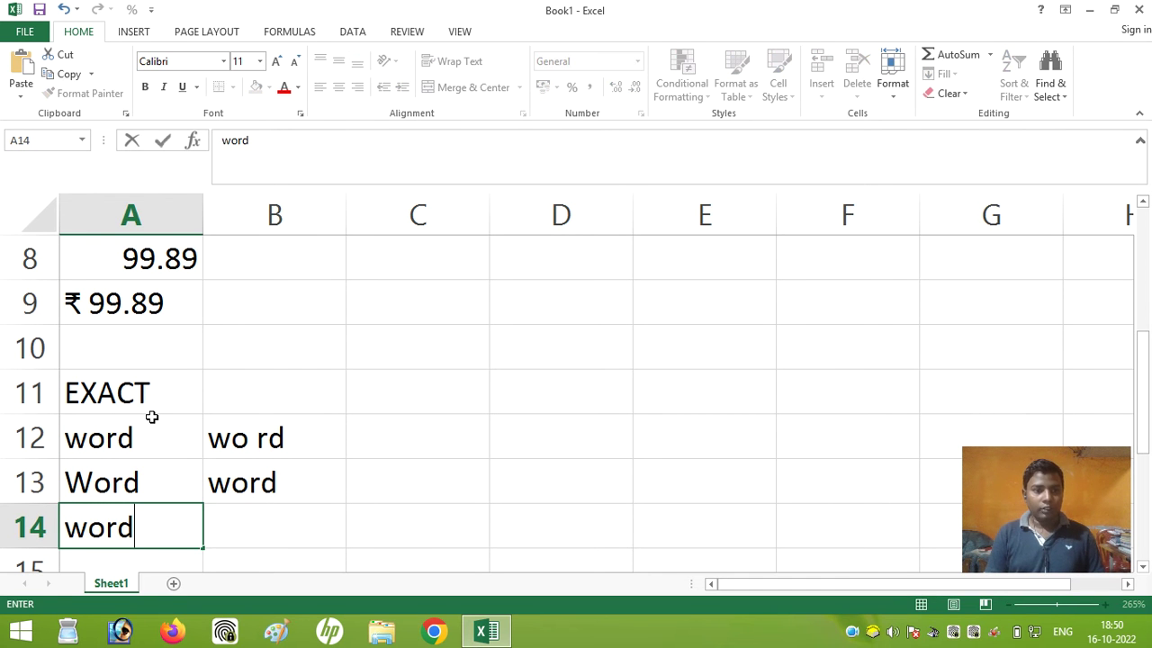
{"action": "key", "text": "Tab"}
{"action": "type", "text": "word"}
- Enter =EXACT(A12,B12) in C12 to compare the first word pair
{"action": "left_click", "coordinate": [451, 410]}
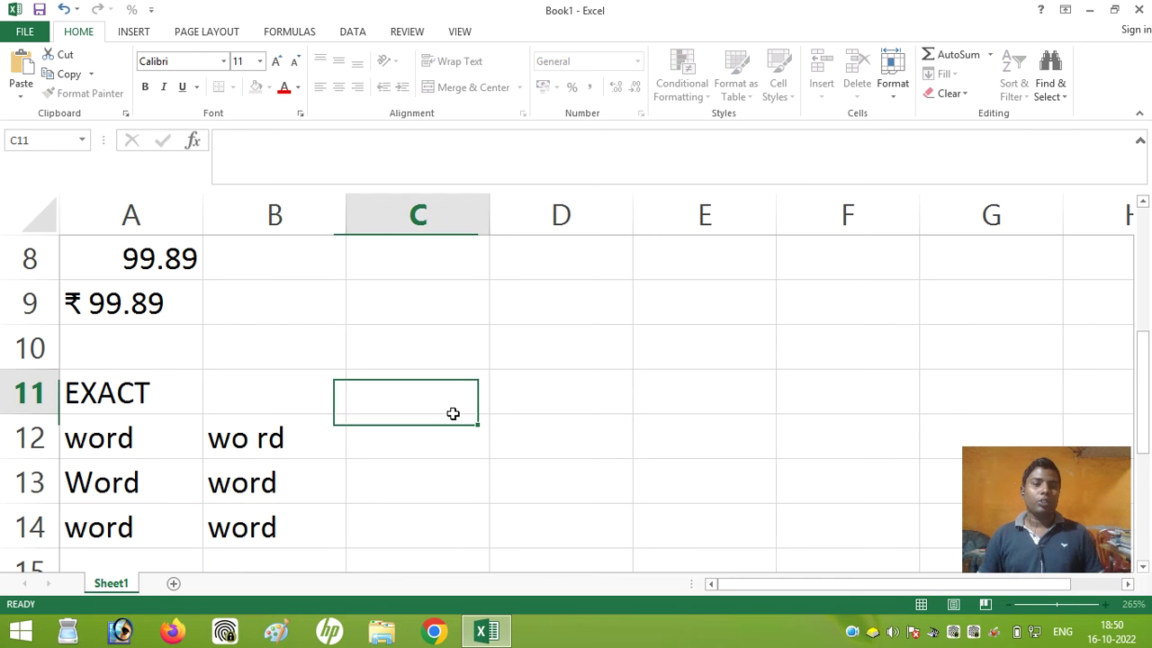
{"action": "left_click", "coordinate": [447, 435]}
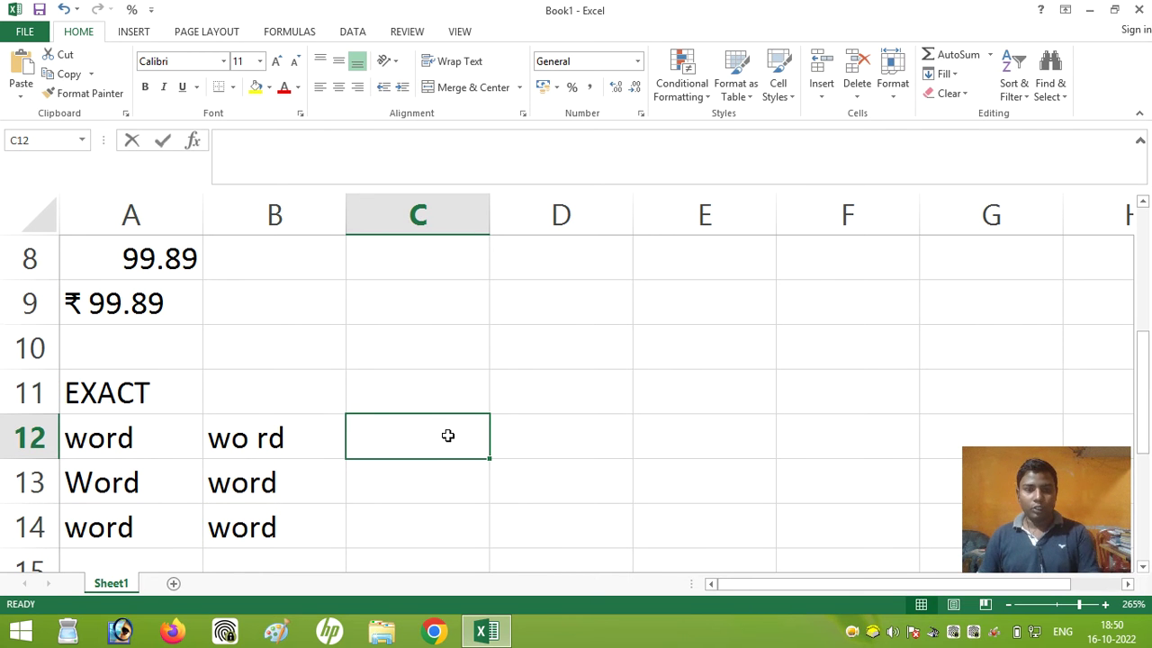
{"action": "type", "text": "=exact("}
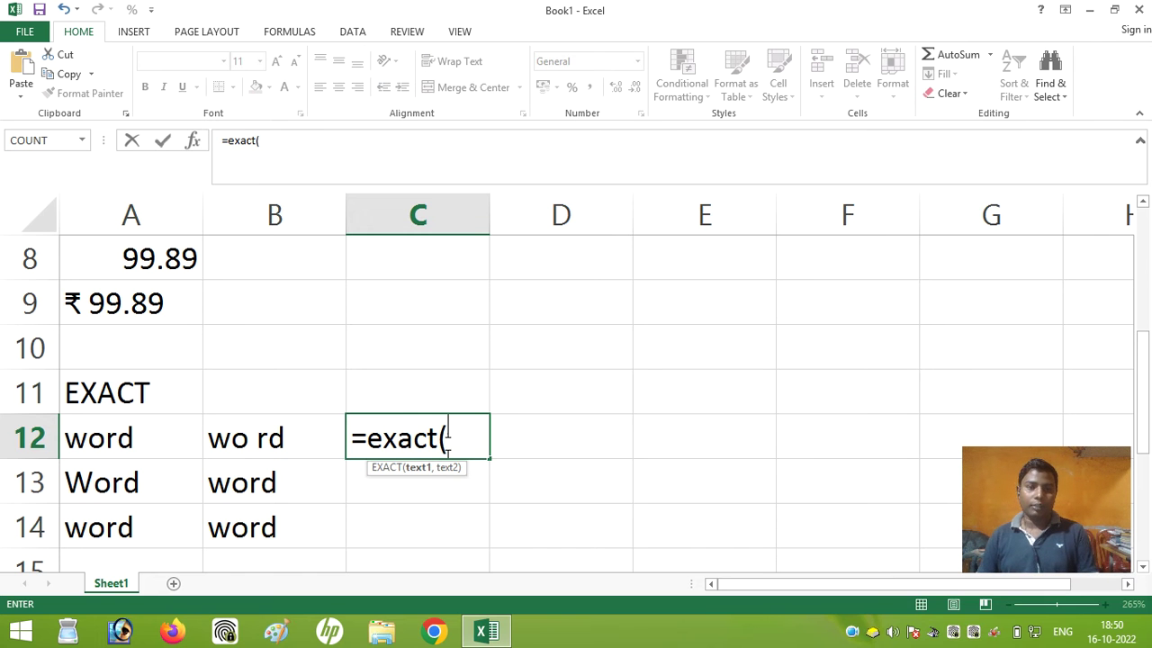
{"action": "left_click", "coordinate": [159, 443]}
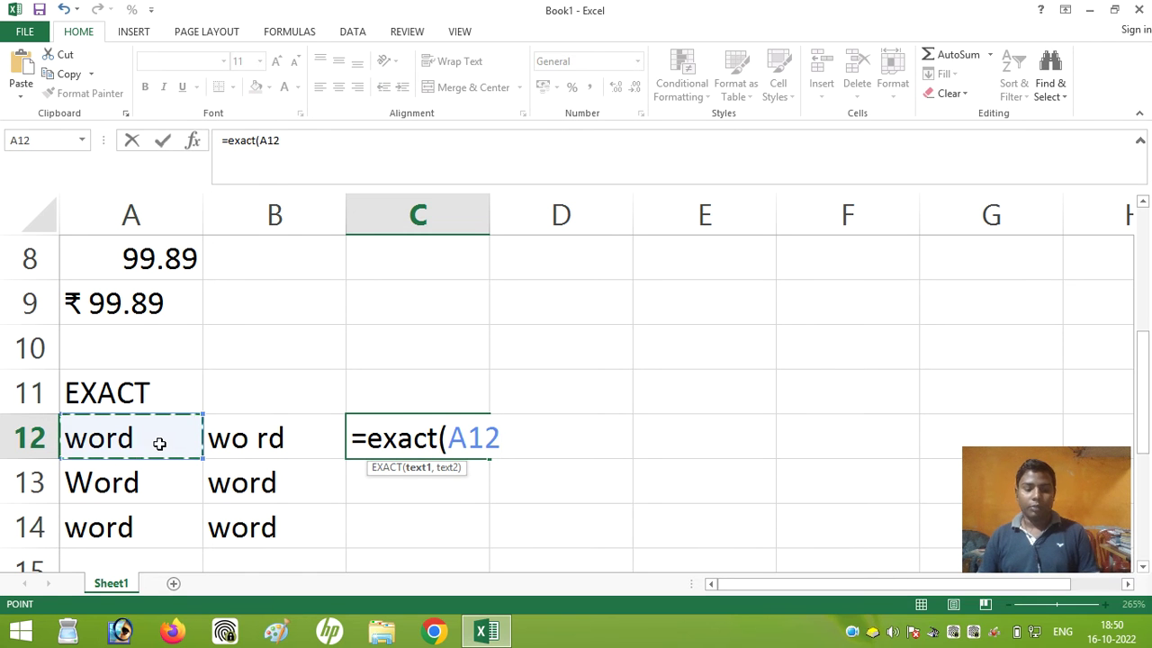
{"action": "type", "text": ","}
{"action": "left_click", "coordinate": [236, 443]}
{"action": "type", "text": ")"}
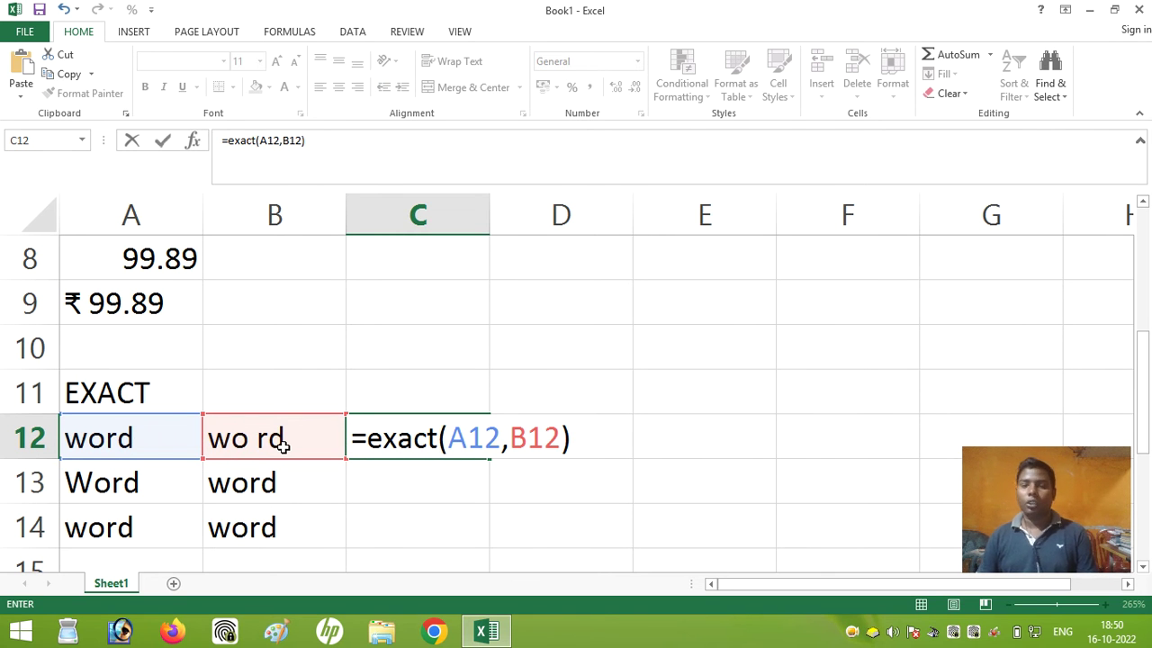
{"action": "key", "text": "Return"}
- Fill the EXACT formula down to C14, giving FALSE, FALSE and TRUE
{"action": "left_click", "coordinate": [389, 445]}
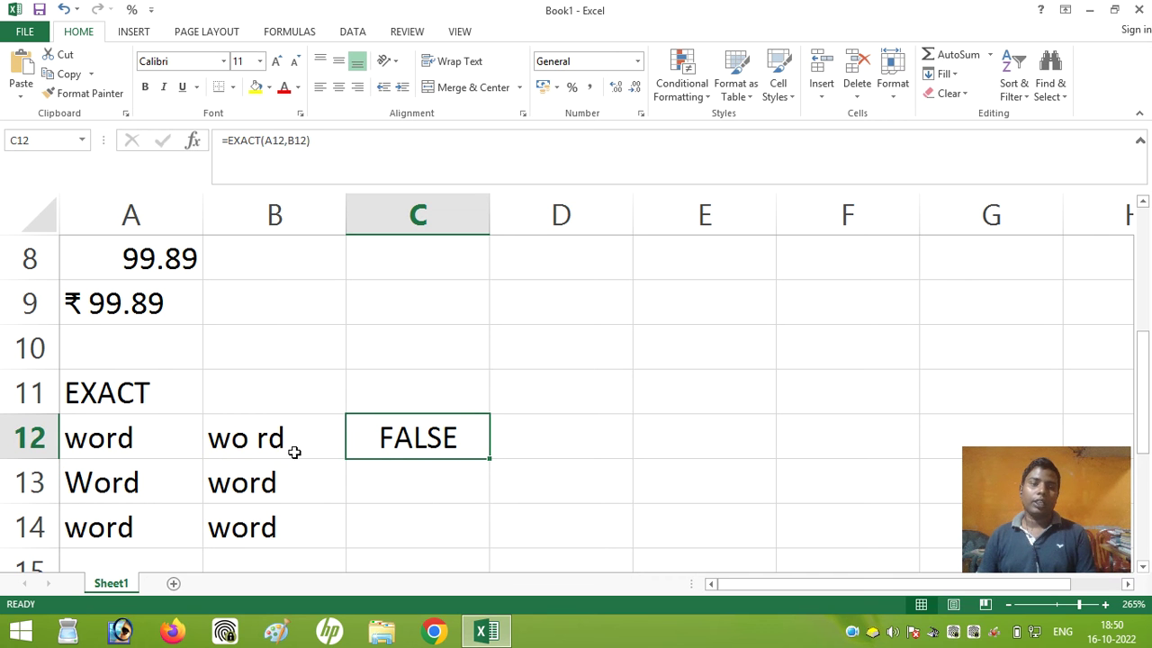
{"action": "left_click_drag", "start_coordinate": [491, 458], "coordinate": [491, 547]}
{"action": "left_click", "coordinate": [431, 489]}
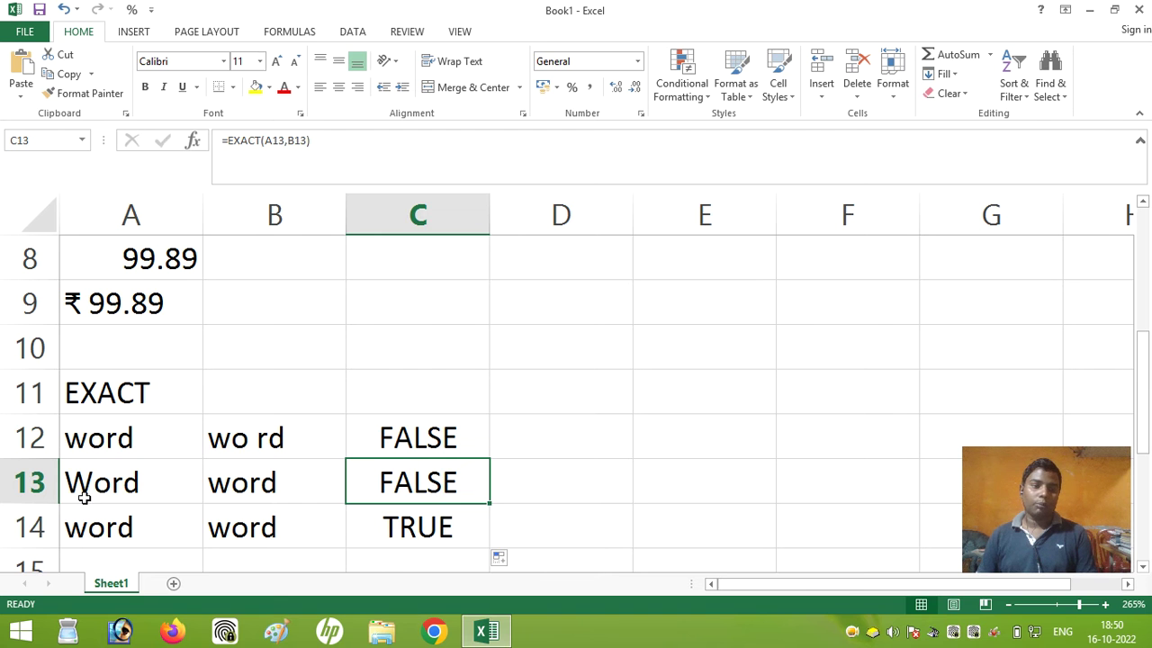
{"action": "scroll", "coordinate": [253, 498], "scroll_direction": "down", "scroll_amount": 1}
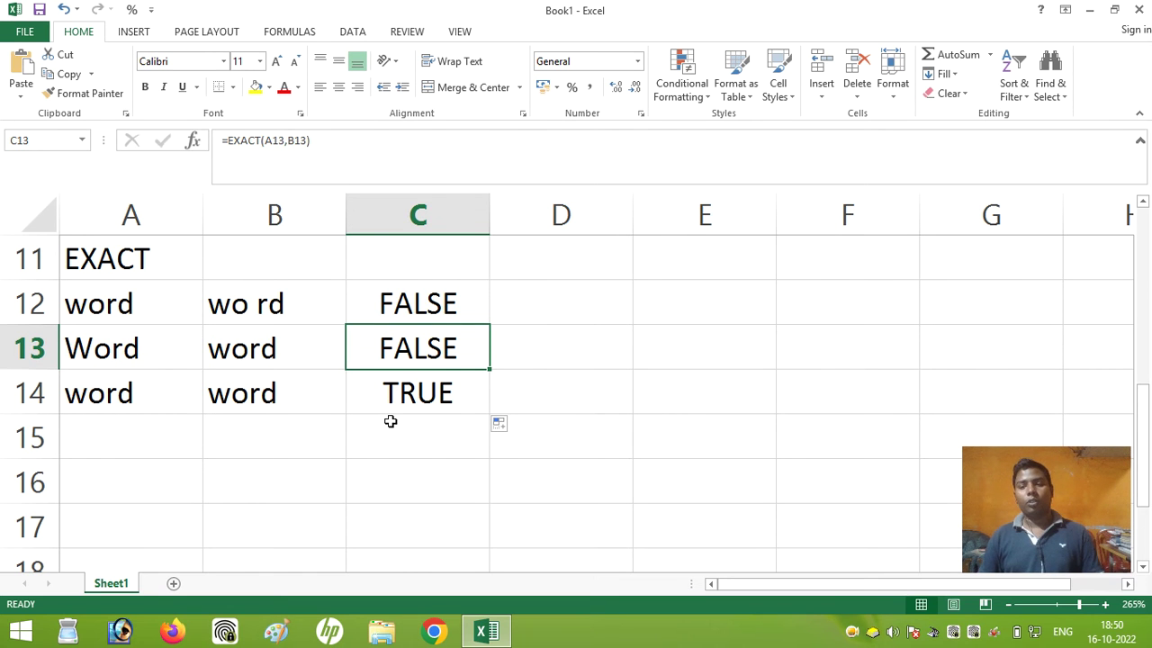
{"action": "scroll", "coordinate": [136, 408], "scroll_direction": "down", "scroll_amount": 1}
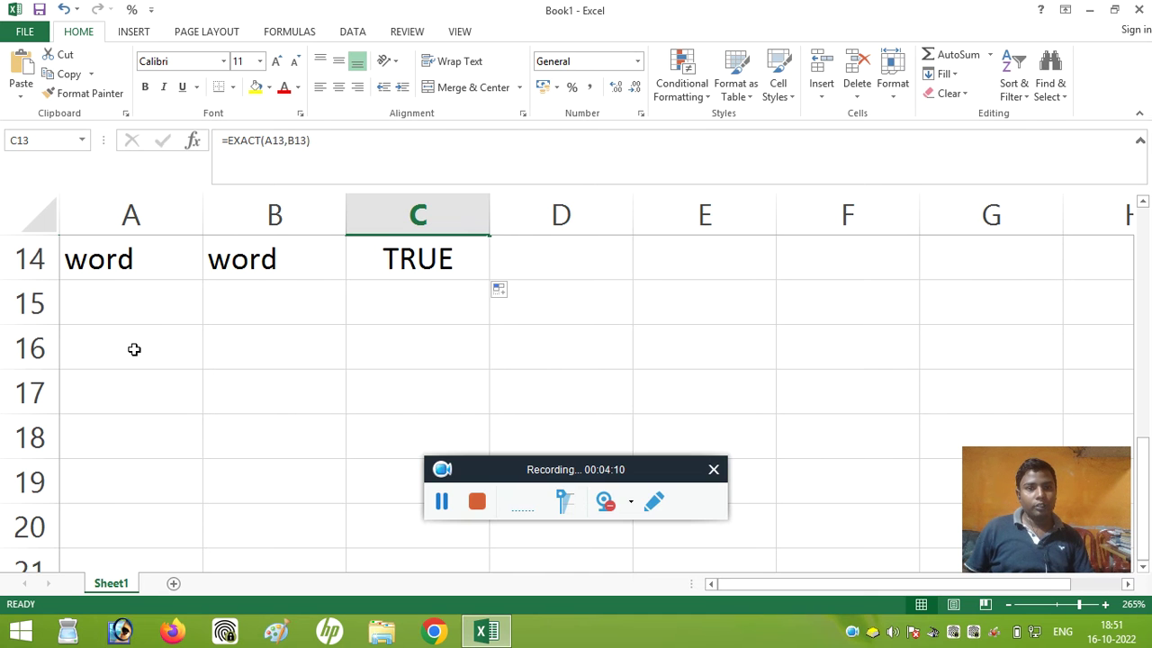
- Type the label left in A16 and the text Sale Price in C15
{"action": "left_click", "coordinate": [134, 349]}
{"action": "type", "text": "left"}
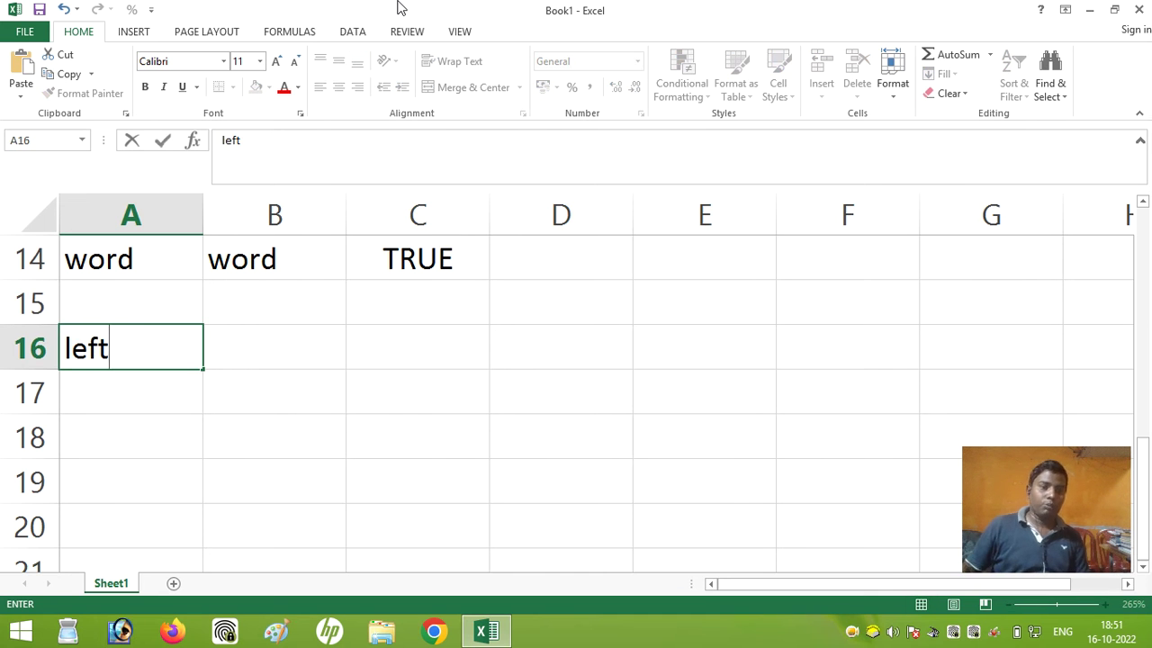
{"action": "left_click", "coordinate": [386, 296]}
{"action": "type", "text": "Sale "}
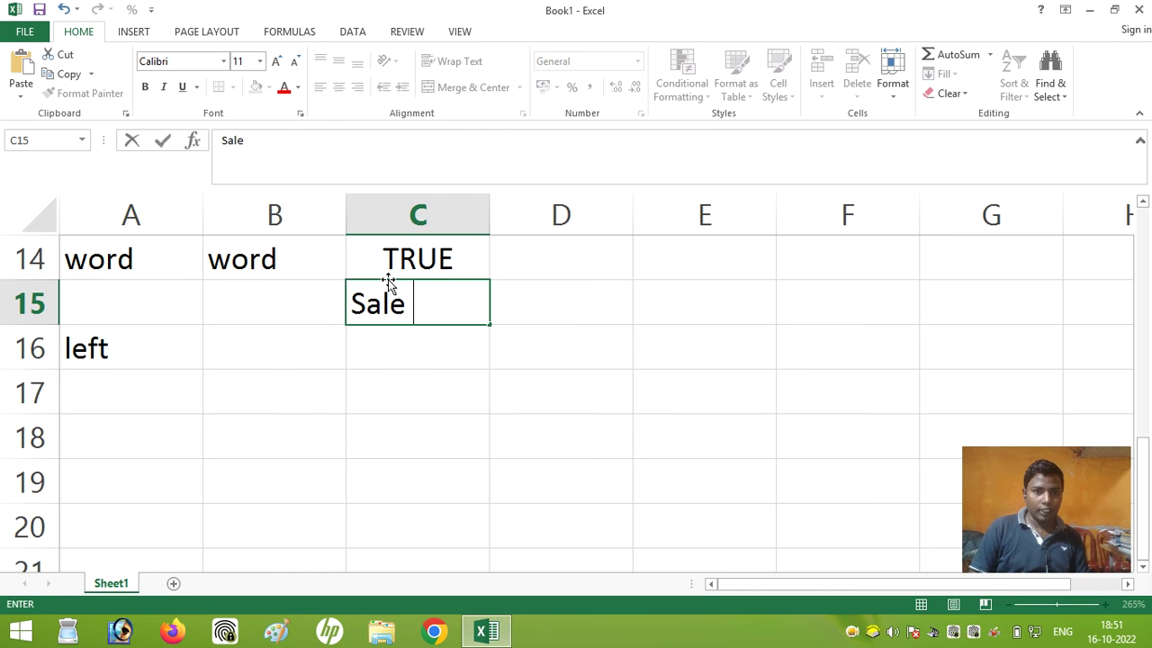
{"action": "type", "text": "Price"}
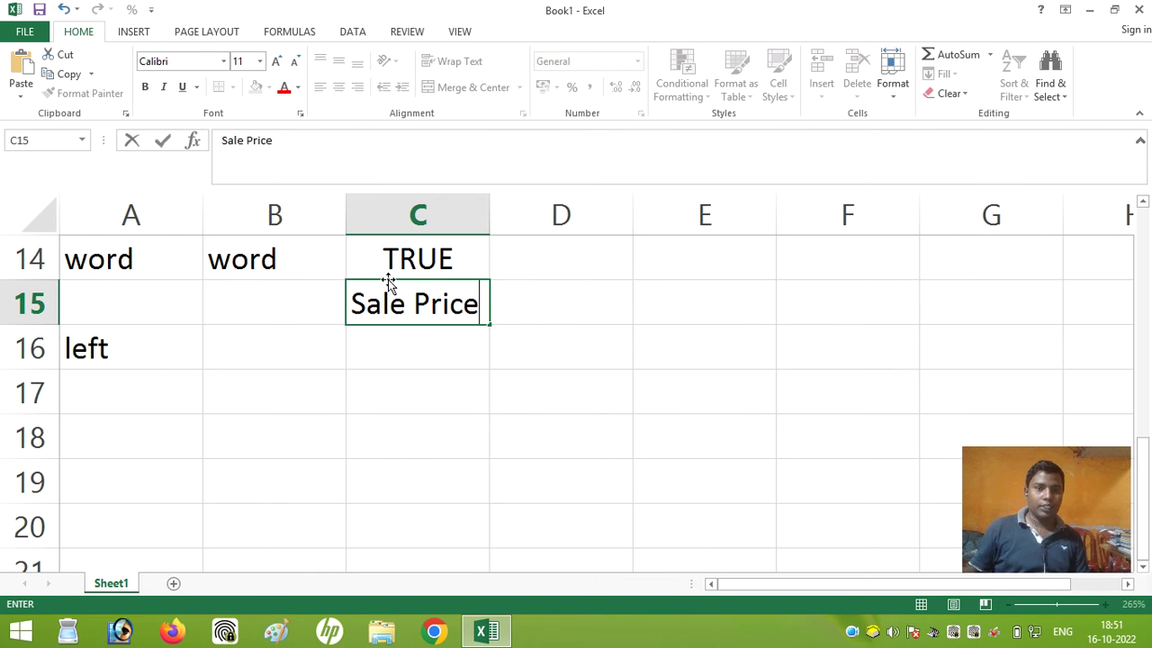
{"action": "left_click", "coordinate": [252, 344]}
- Enter =LEFT(C15,3) in B16 to return Sal
{"action": "type", "text": "="}
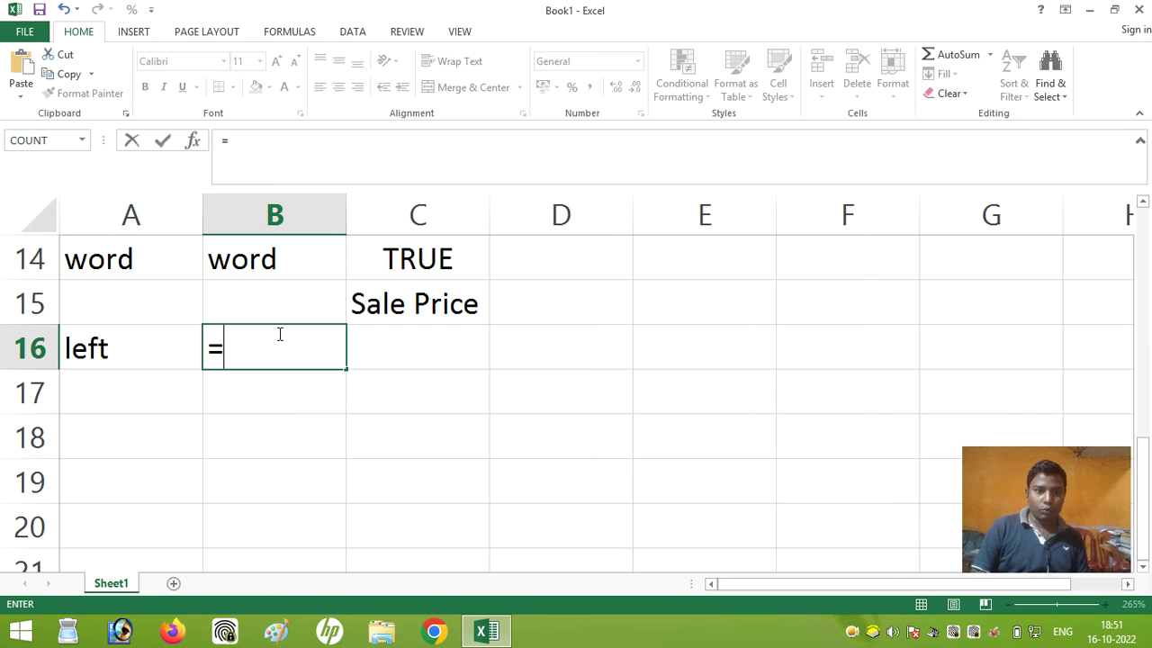
{"action": "type", "text": "left"}
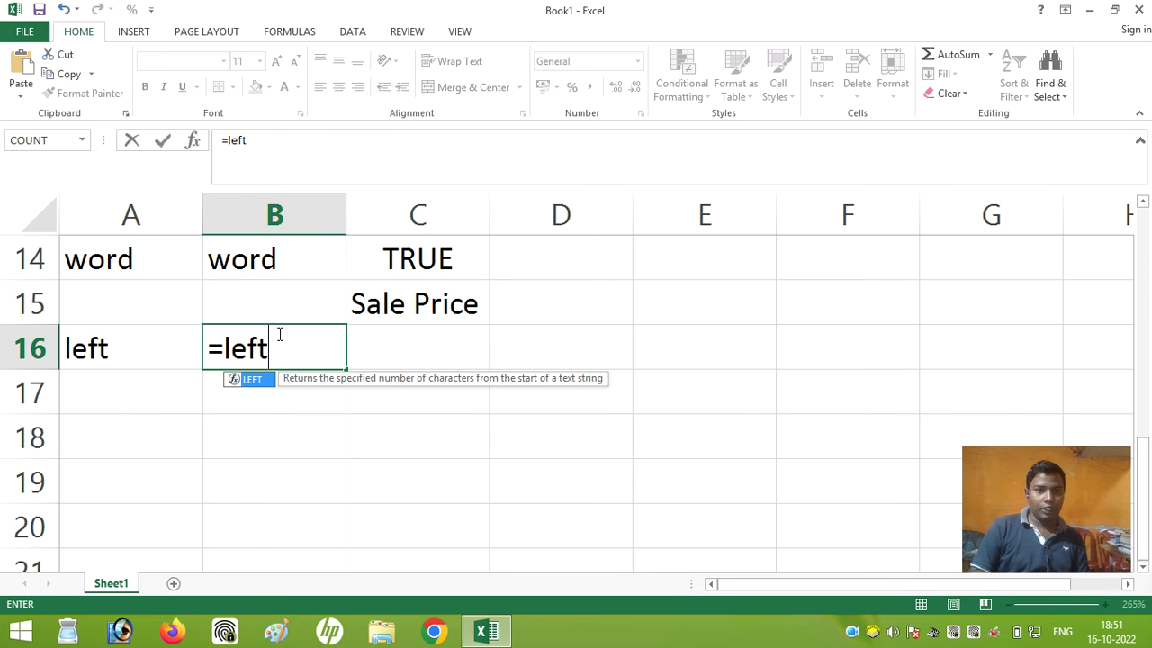
{"action": "type", "text": "("}
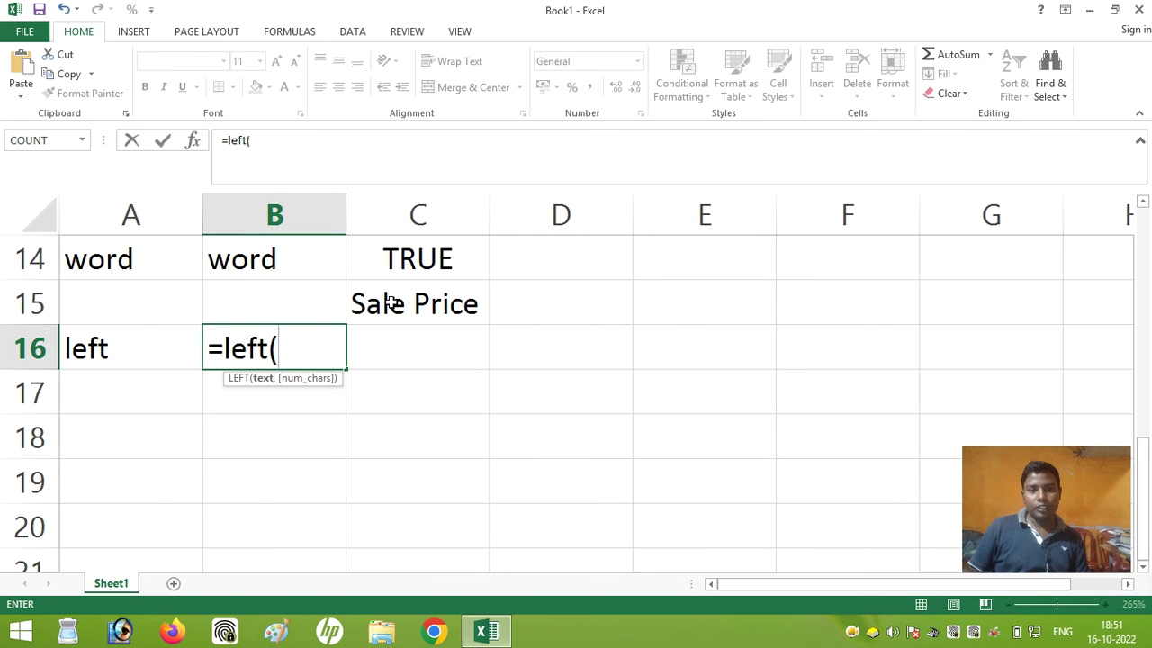
{"action": "left_click", "coordinate": [391, 303]}
{"action": "type", "text": ","}
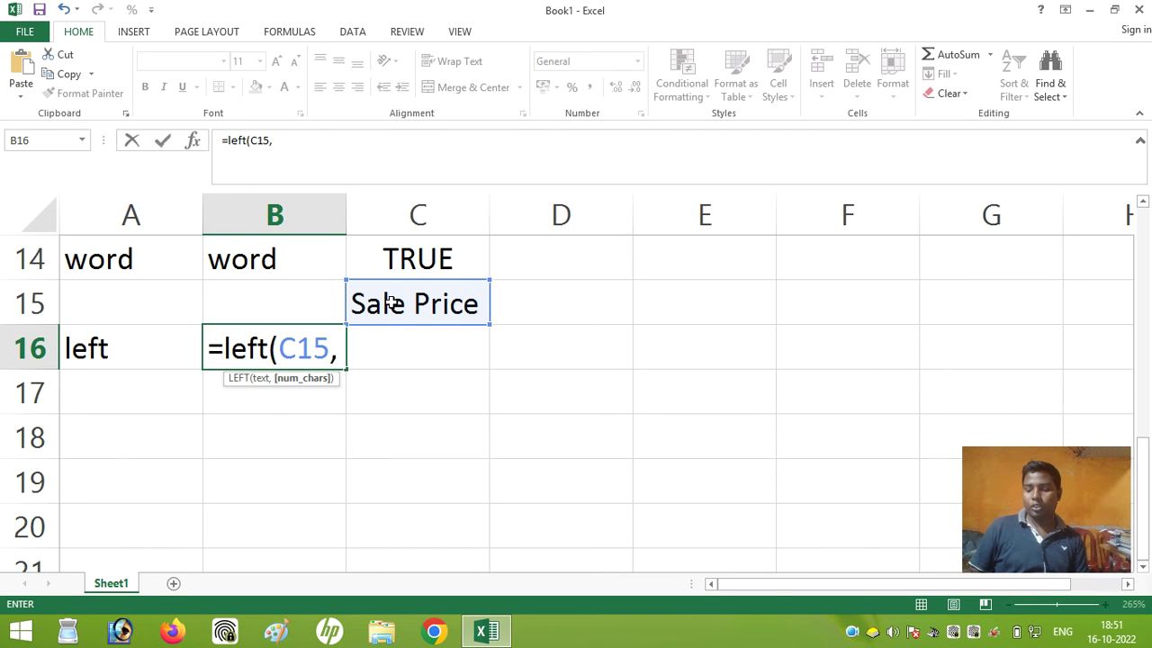
{"action": "type", "text": "3"}
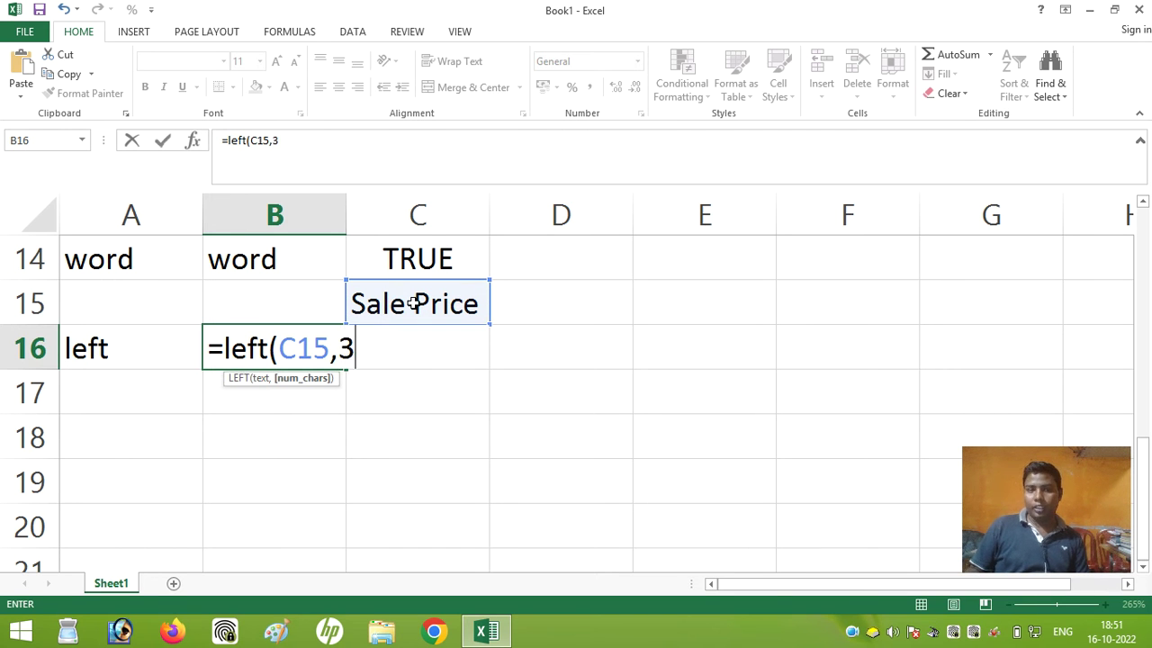
{"action": "type", "text": ")"}
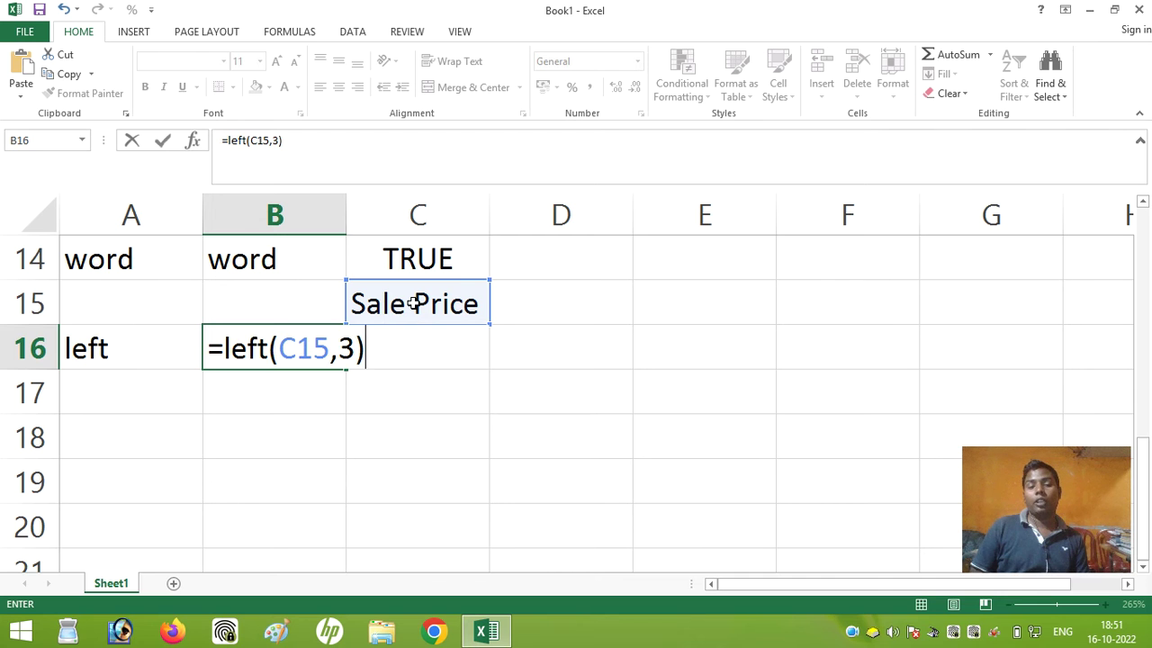
{"action": "key", "text": "Return"}
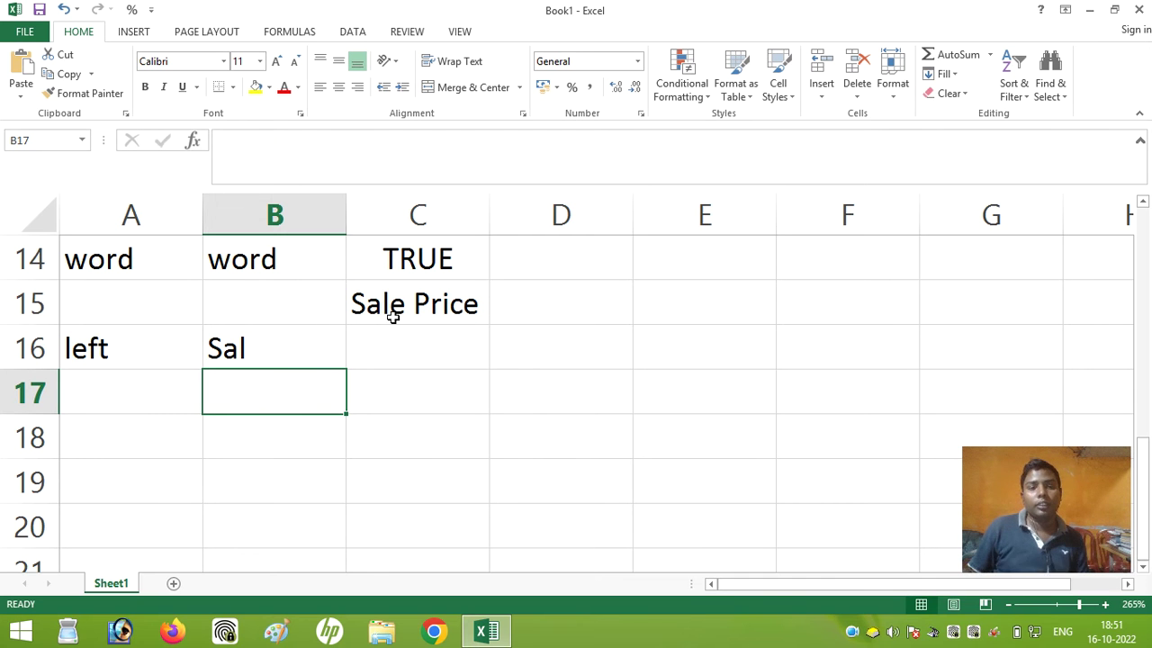
{"action": "left_click", "coordinate": [159, 397]}
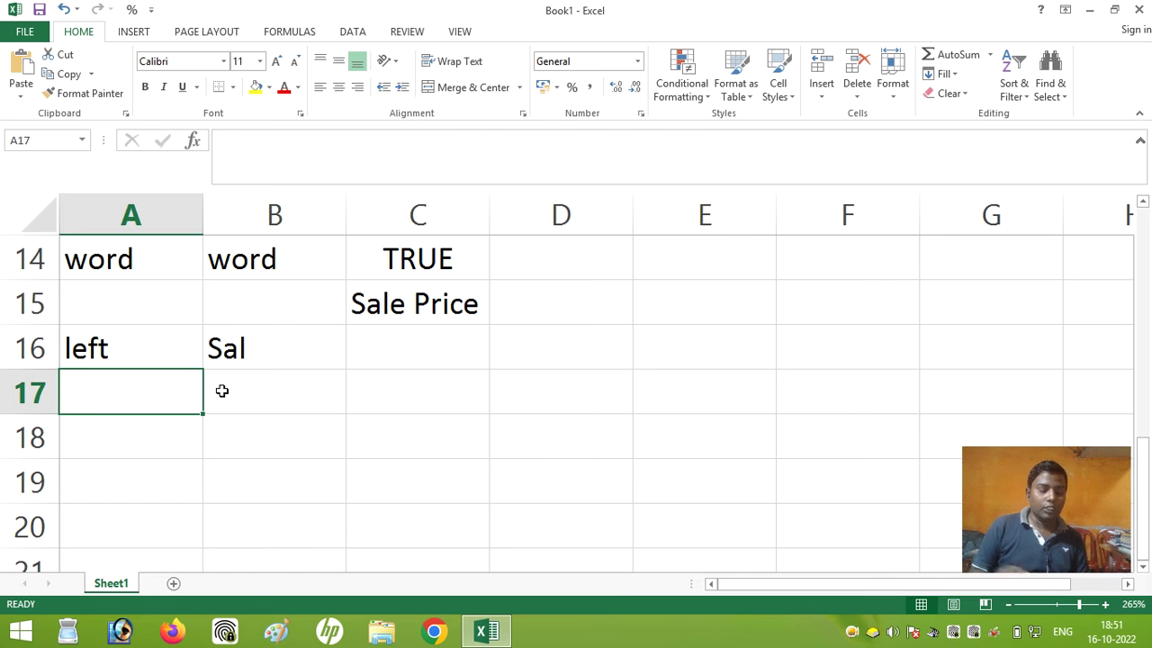
- Label A17 Right and enter =RIGHT(C15,3) in B17, returning ice
{"action": "type", "text": "Right"}
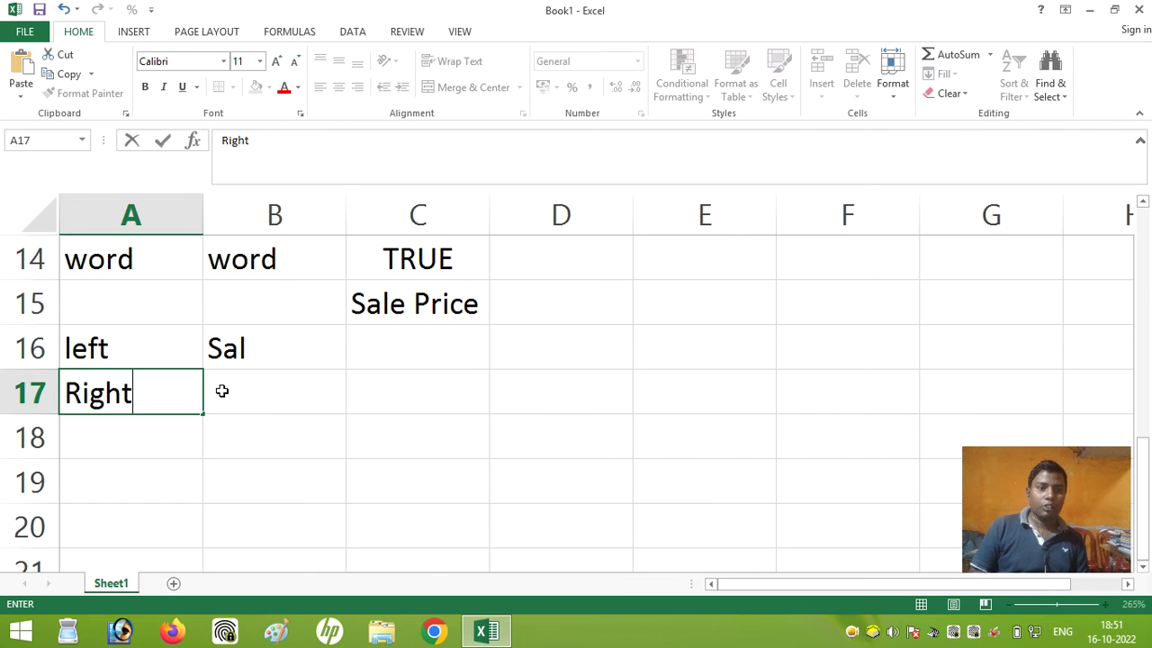
{"action": "key", "text": "Tab"}
{"action": "key", "text": "Tab"}
{"action": "left_click", "coordinate": [221, 391]}
{"action": "type", "text": "=Ri"}
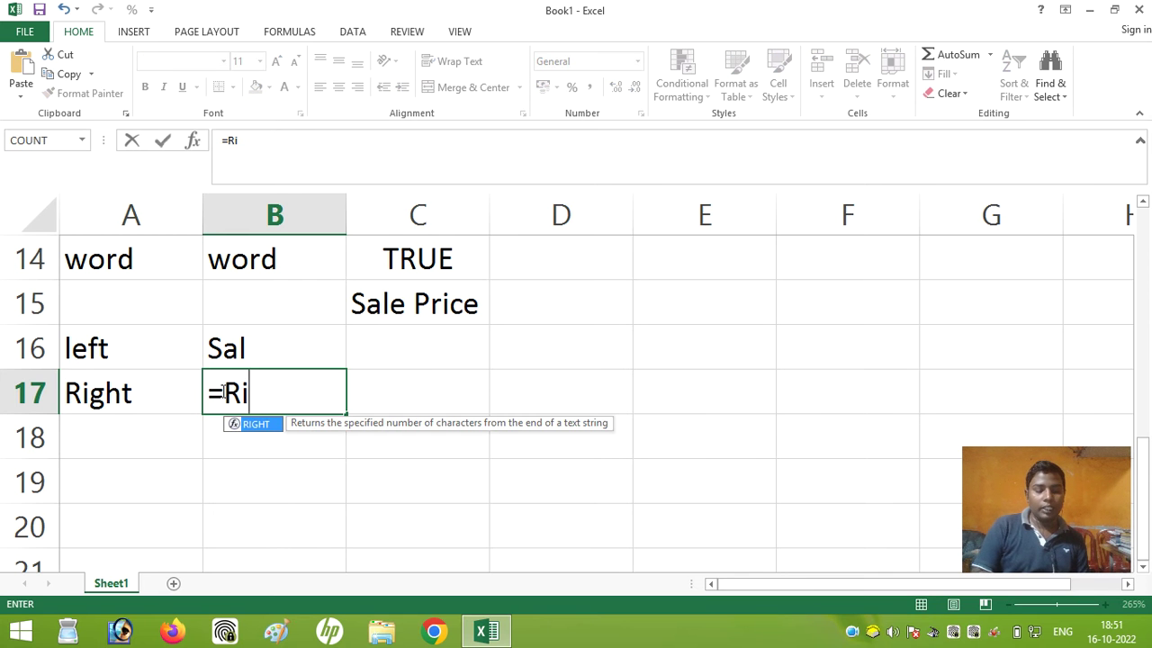
{"action": "type", "text": "ght("}
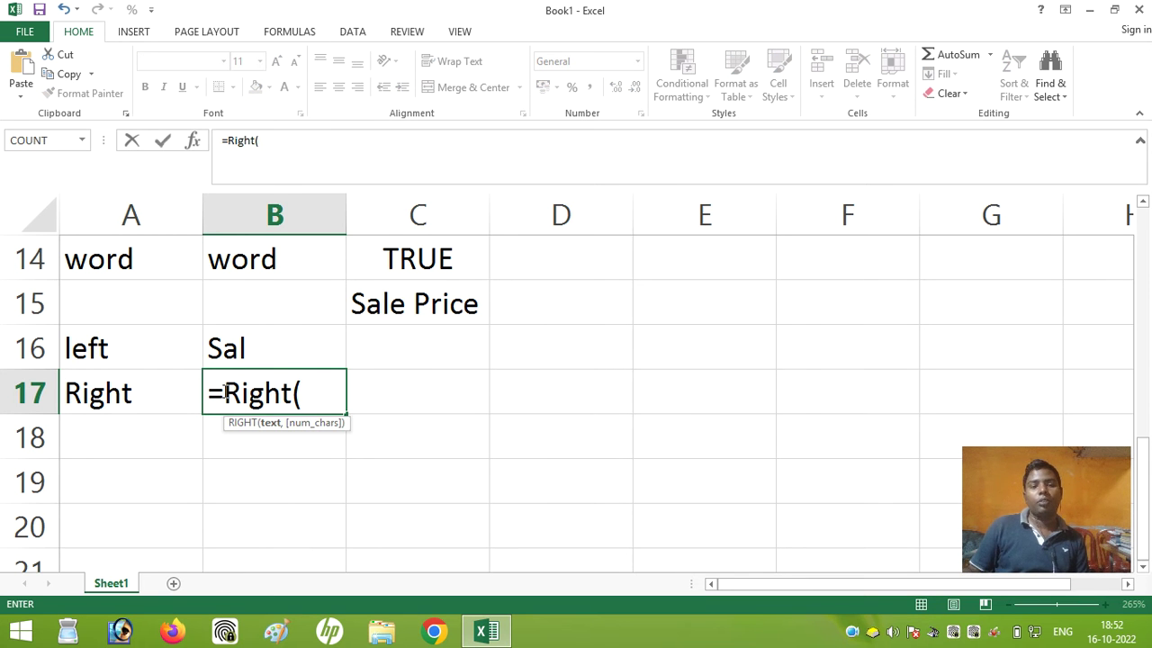
{"action": "left_click", "coordinate": [409, 305]}
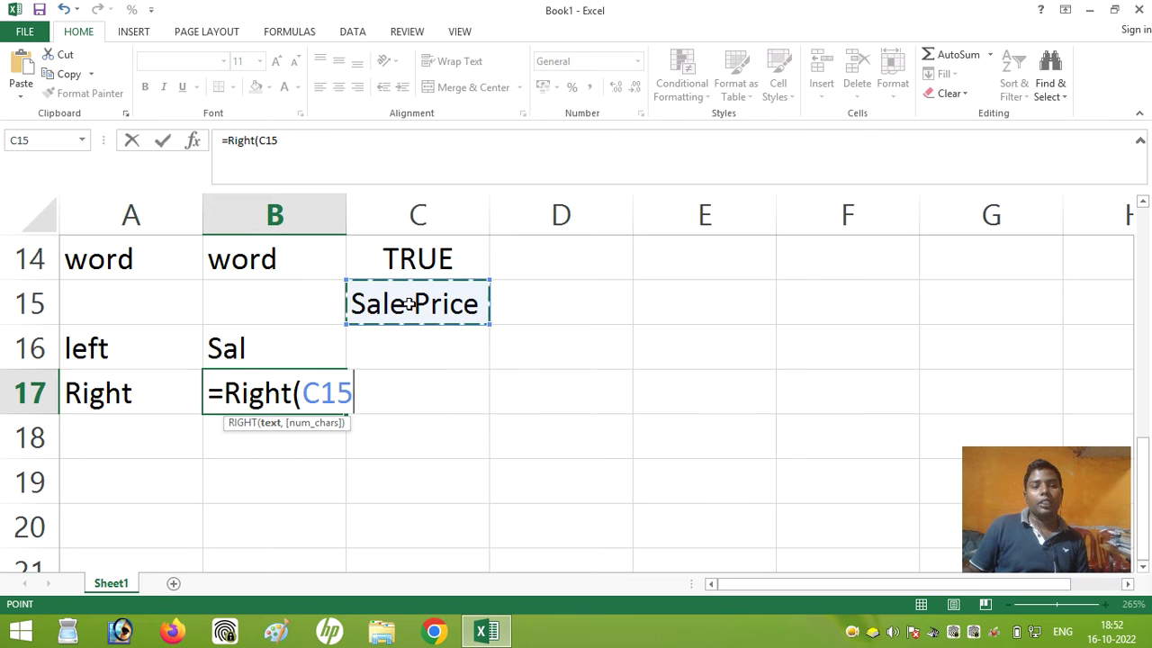
{"action": "type", "text": ","}
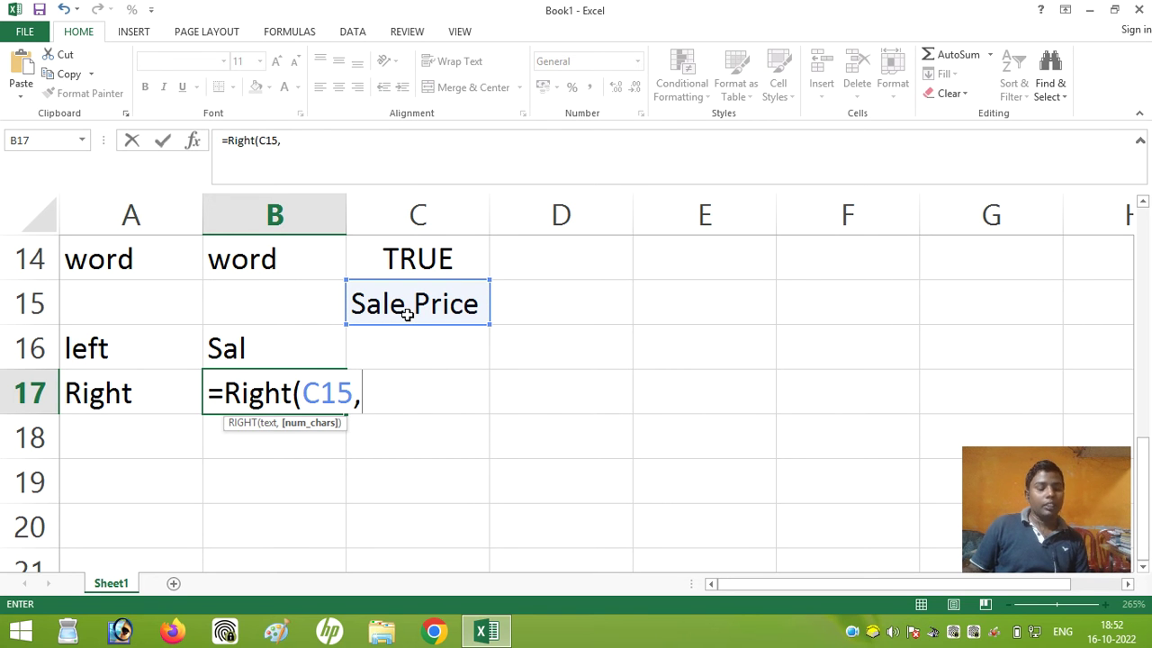
{"action": "type", "text": "3"}
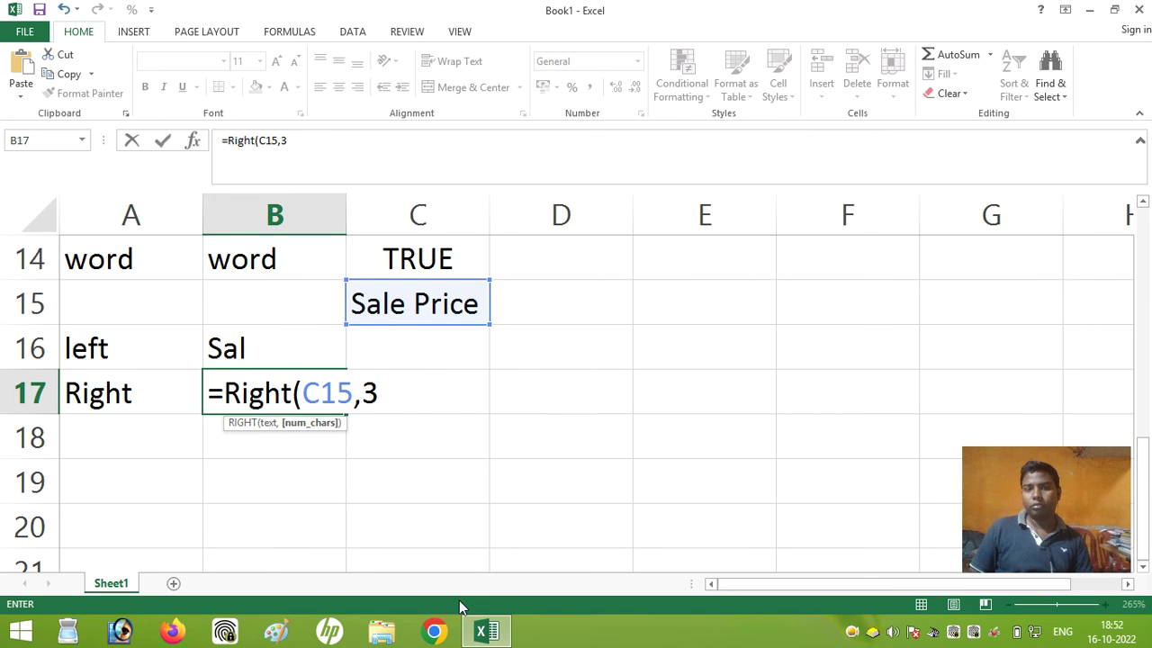
{"action": "type", "text": ")"}
{"action": "key", "text": "Return"}
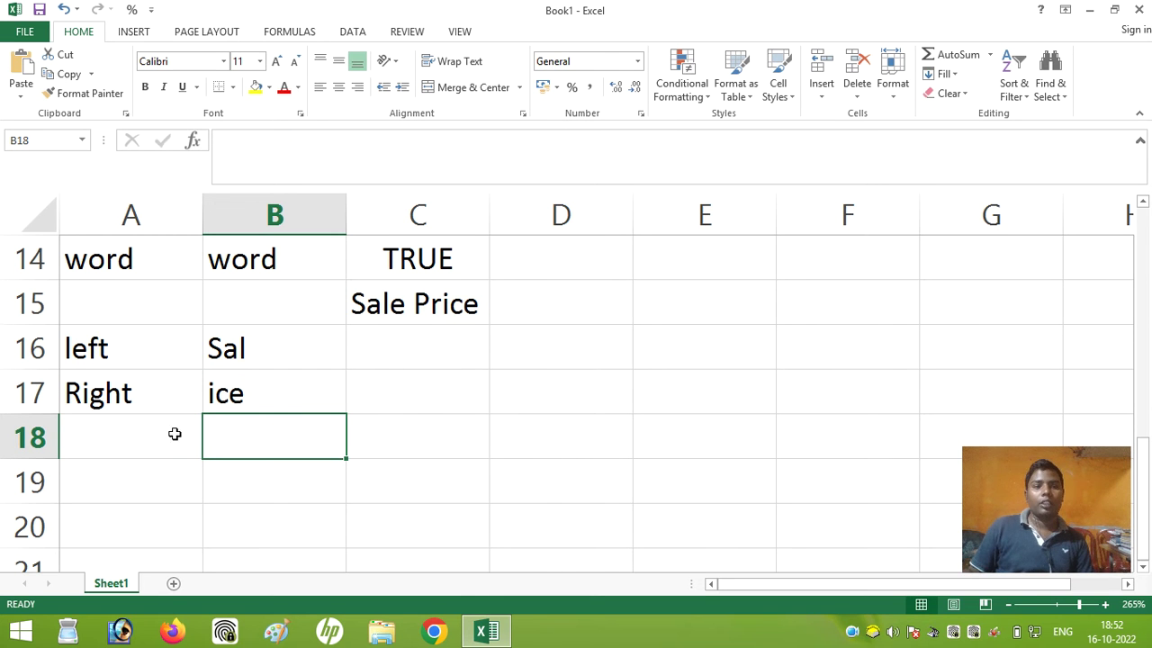
- Label A18 Mid and enter =MID(C15,6,3) in B18 to extract Pri
{"action": "left_click", "coordinate": [142, 436]}
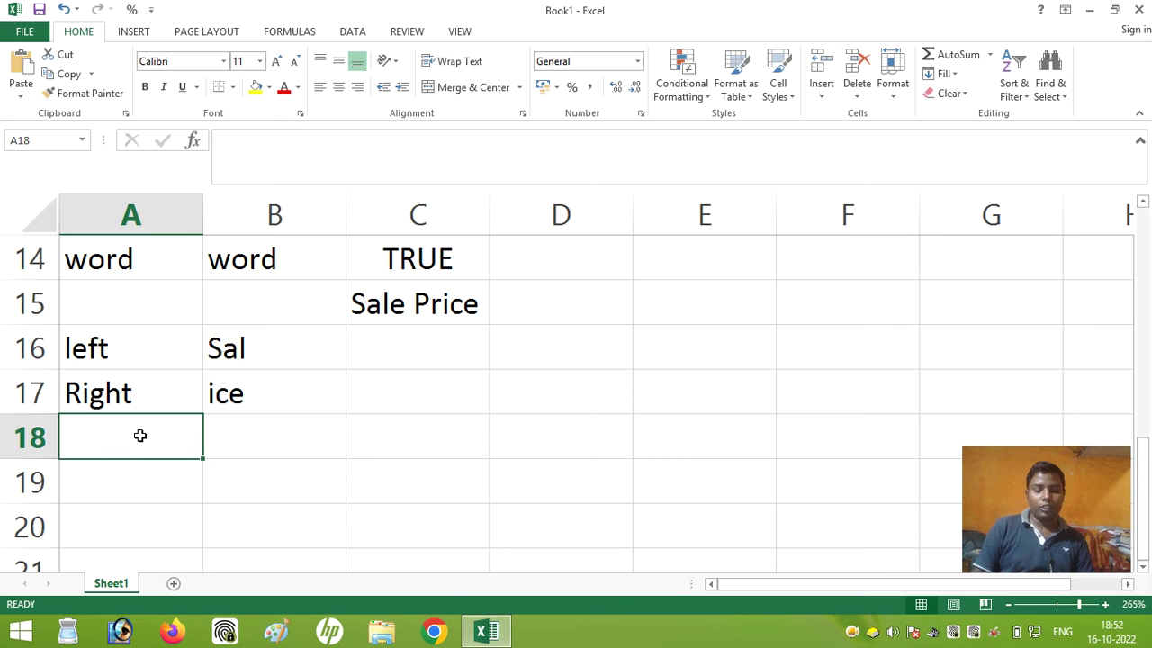
{"action": "type", "text": "MId"}
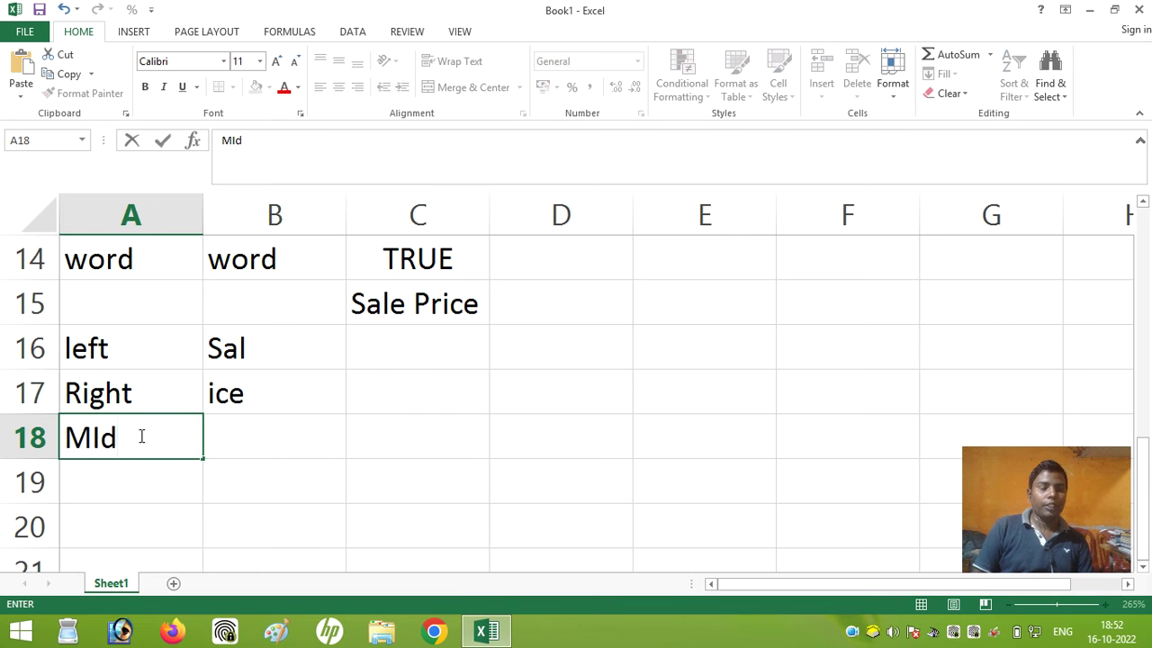
{"action": "key", "text": "BackSpace"}
{"action": "key", "text": "BackSpace"}
{"action": "type", "text": "id"}
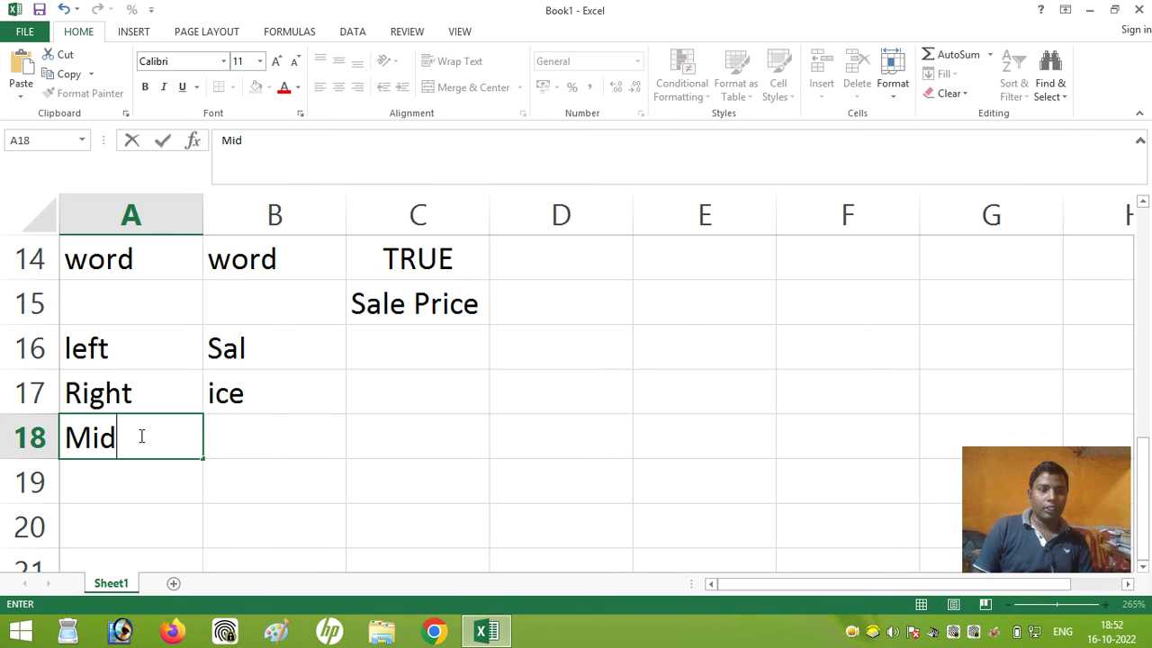
{"action": "key", "text": "Tab"}
{"action": "type", "text": "M"}
{"action": "key", "text": "BackSpace"}
{"action": "type", "text": "="}
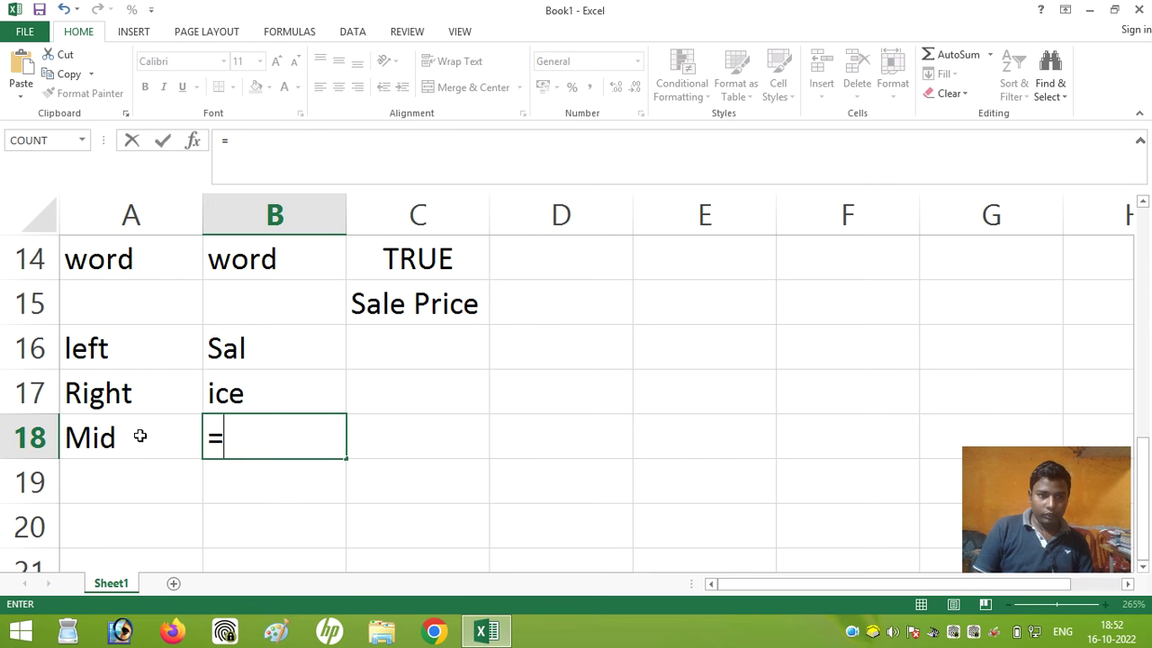
{"action": "type", "text": "mid"}
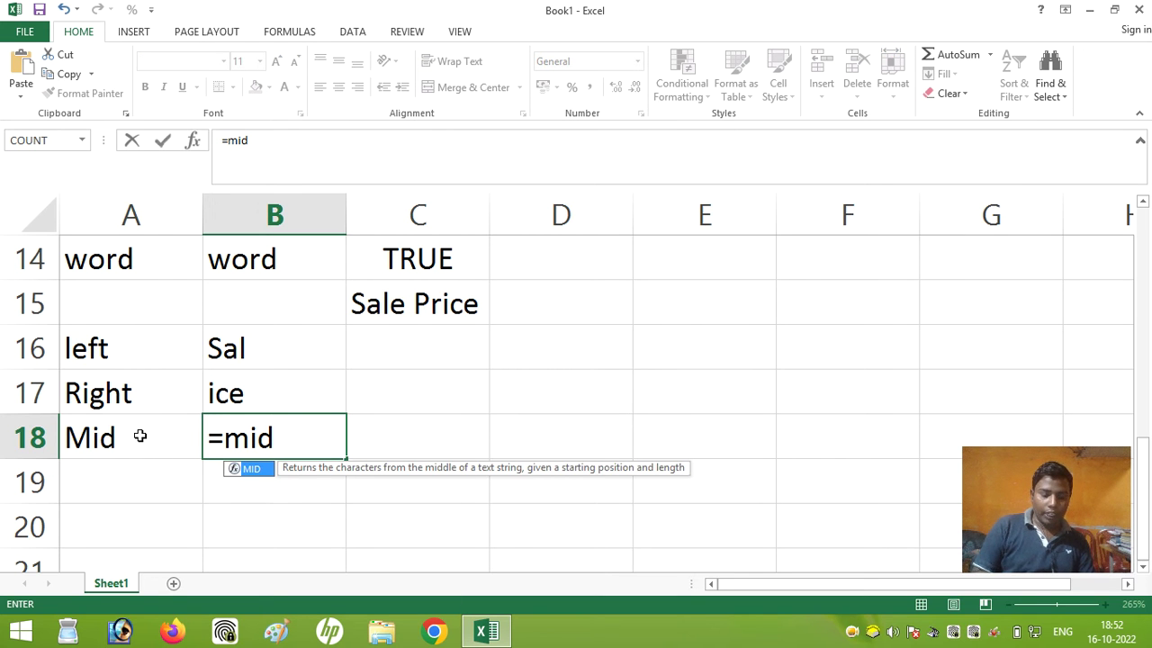
{"action": "type", "text": "("}
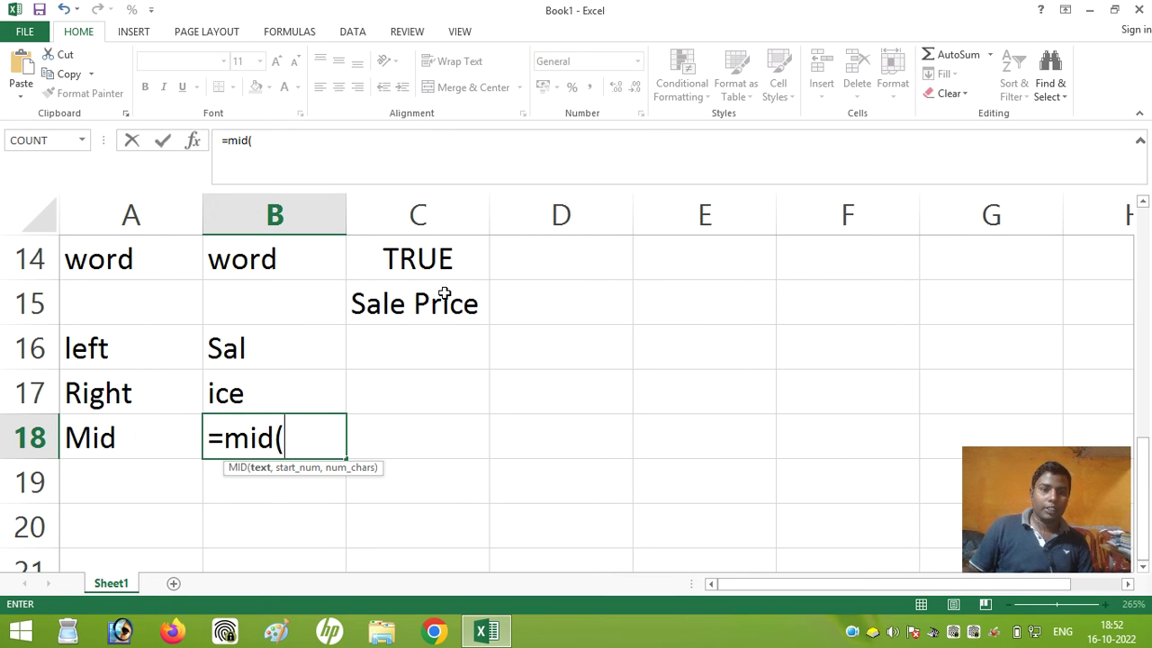
{"action": "left_click", "coordinate": [444, 294]}
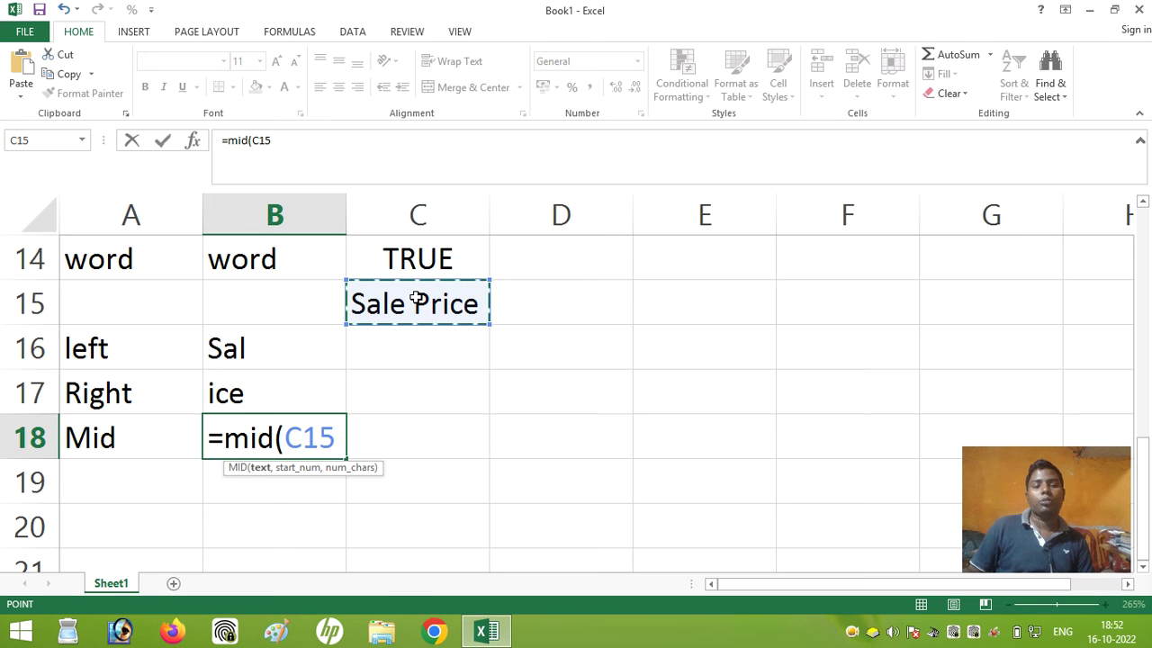
{"action": "type", "text": ",6"}
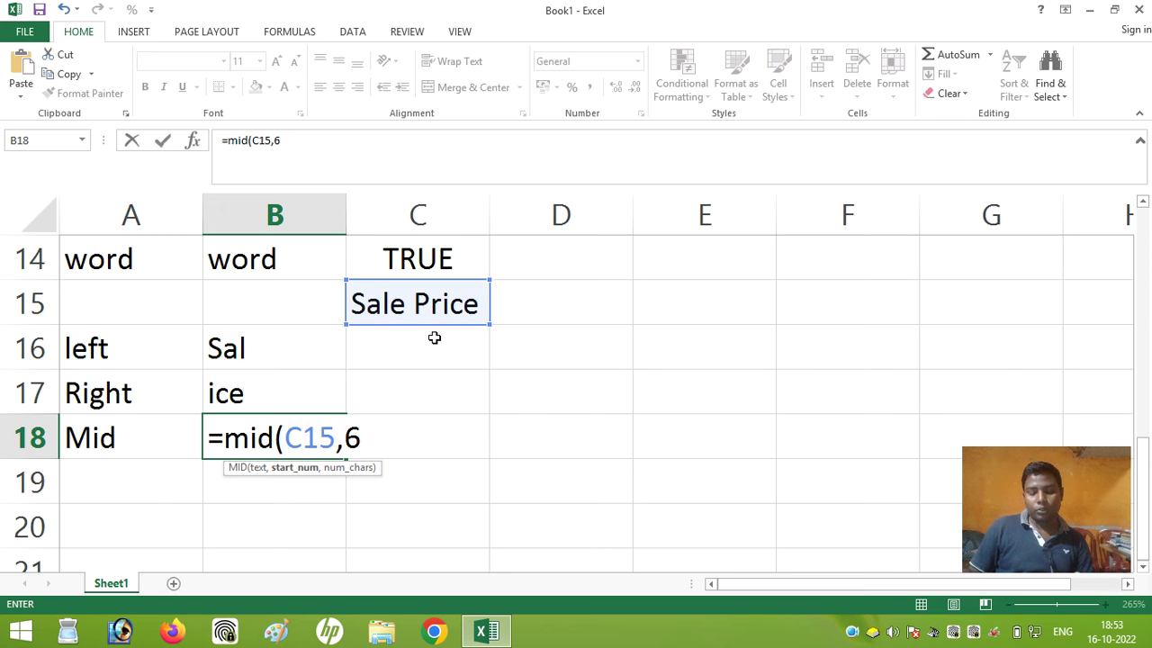
{"action": "type", "text": ","}
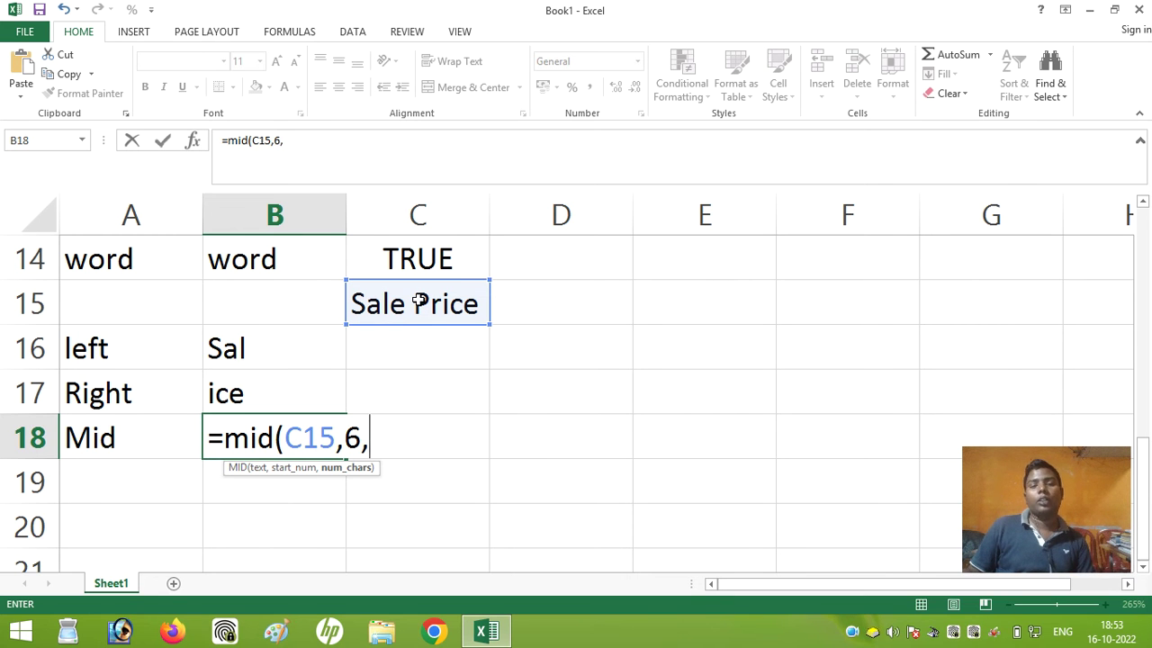
{"action": "type", "text": "3)"}
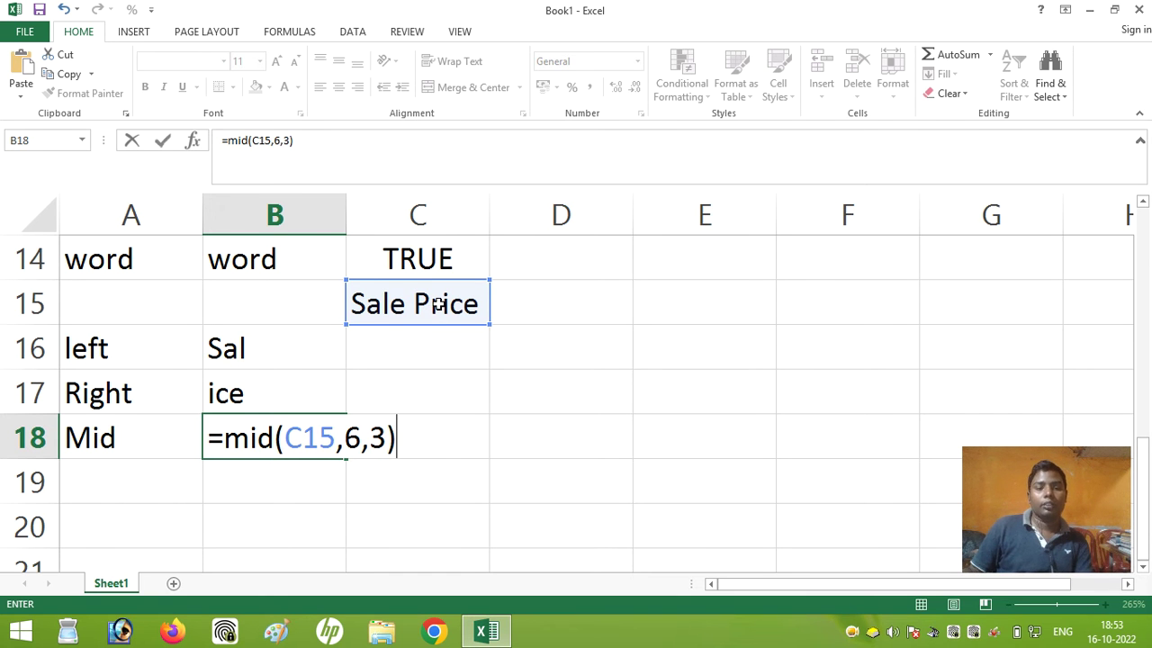
{"action": "key", "text": "Return"}
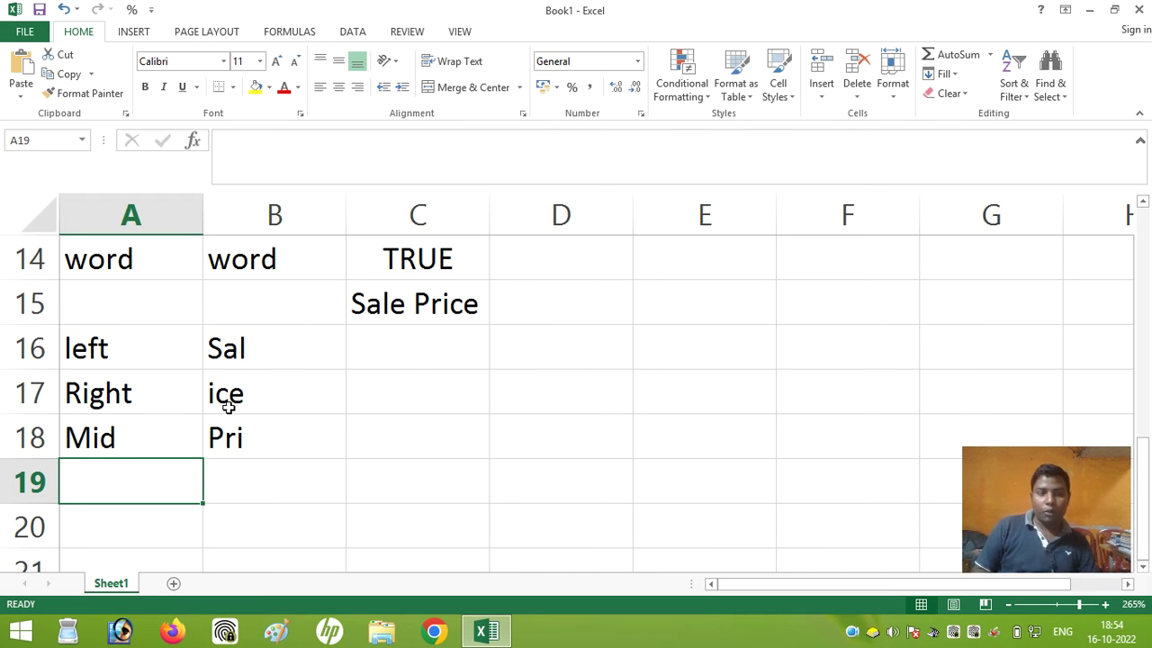
- Type the labels lower, UPPER and Proper down column A in rows 19–21
{"action": "type", "text": "lower"}
{"action": "key", "text": "Return"}
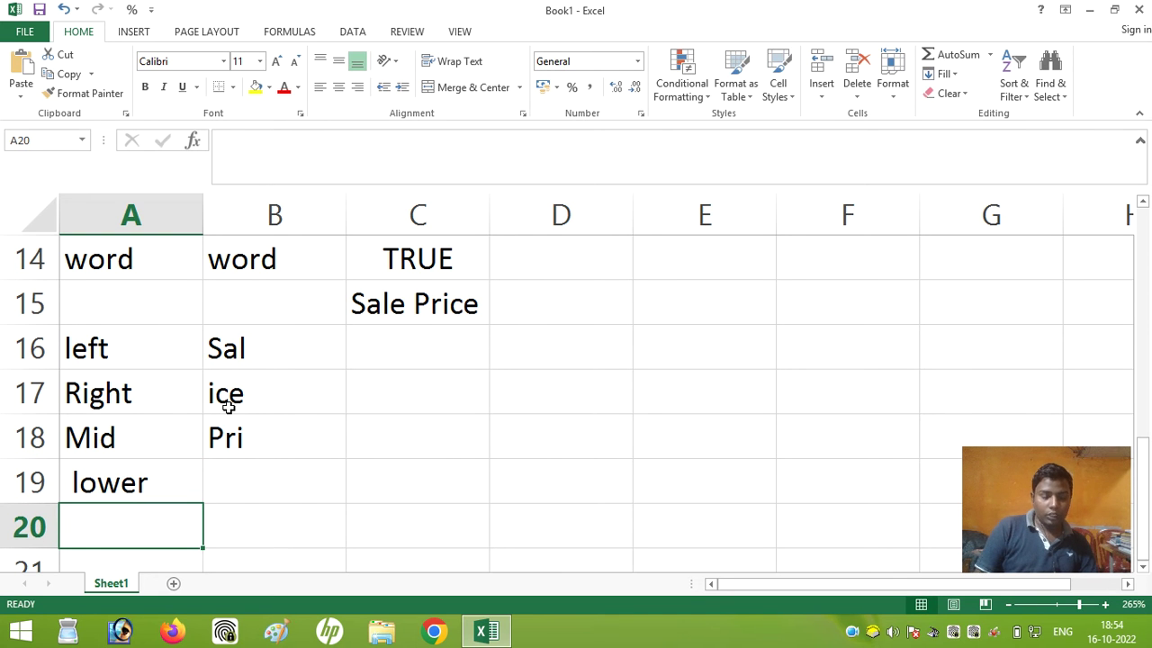
{"action": "type", "text": "UPPER"}
{"action": "scroll", "coordinate": [226, 407], "scroll_direction": "down", "scroll_amount": 1}
{"action": "scroll", "coordinate": [216, 396], "scroll_direction": "down", "scroll_amount": 1}
{"action": "scroll", "coordinate": [175, 396], "scroll_direction": "up", "scroll_amount": 1}
{"action": "key", "text": "Return"}
{"action": "type", "text": "Proper"}
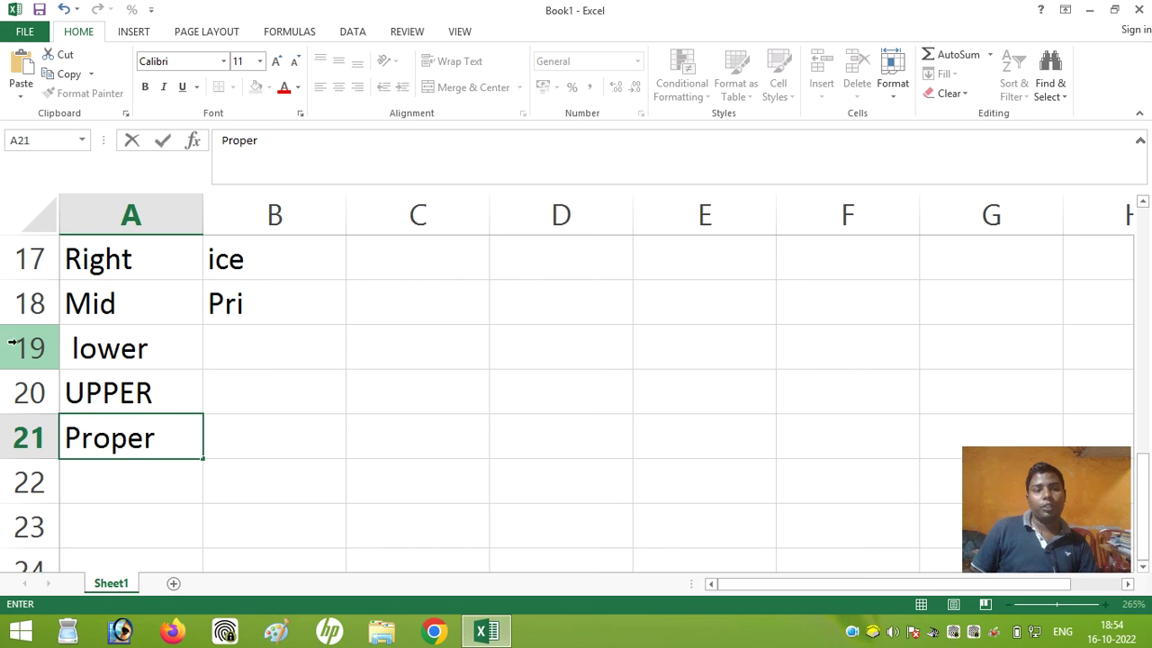
{"action": "left_click", "coordinate": [97, 347]}
- Enter the sample text 'Sale Price' in D18
{"action": "left_click", "coordinate": [543, 305]}
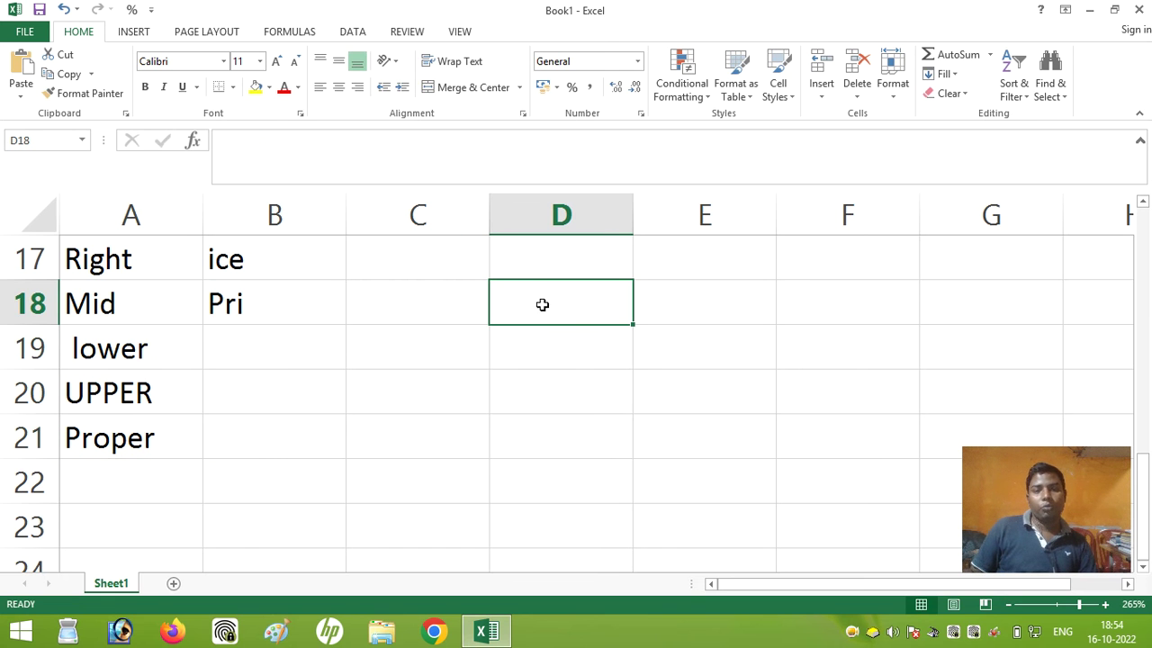
{"action": "type", "text": "sal"}
{"action": "key", "text": "BackSpace"}
{"action": "key", "text": "BackSpace"}
{"action": "key", "text": "BackSpace"}
{"action": "type", "text": "Sale "}
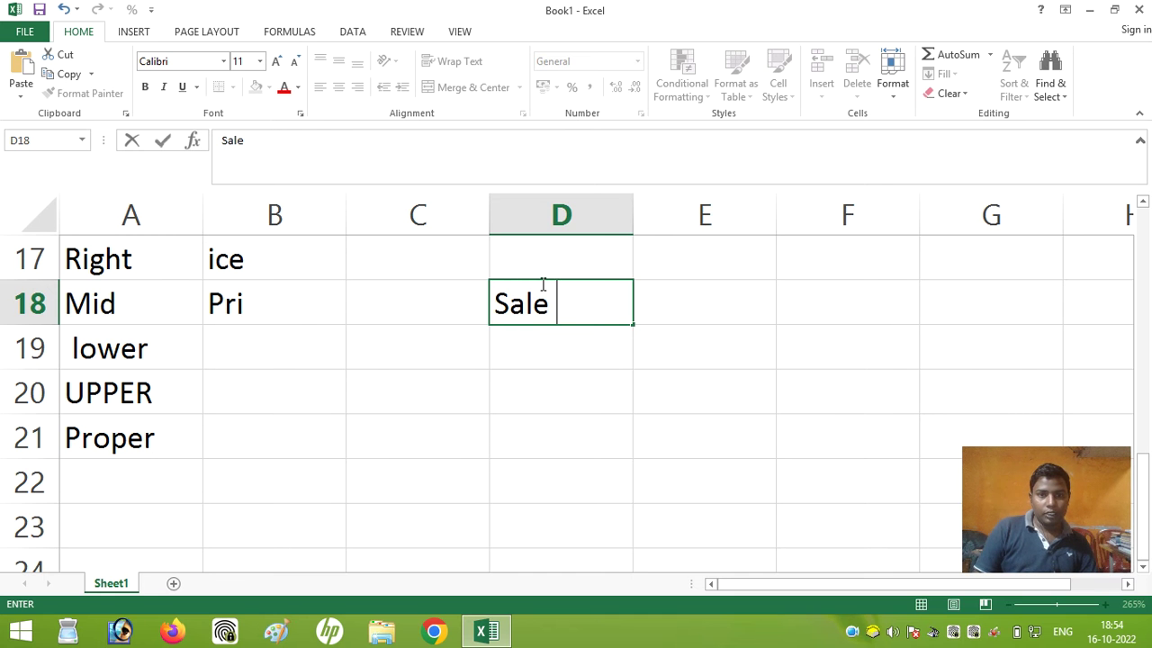
{"action": "type", "text": "Price"}
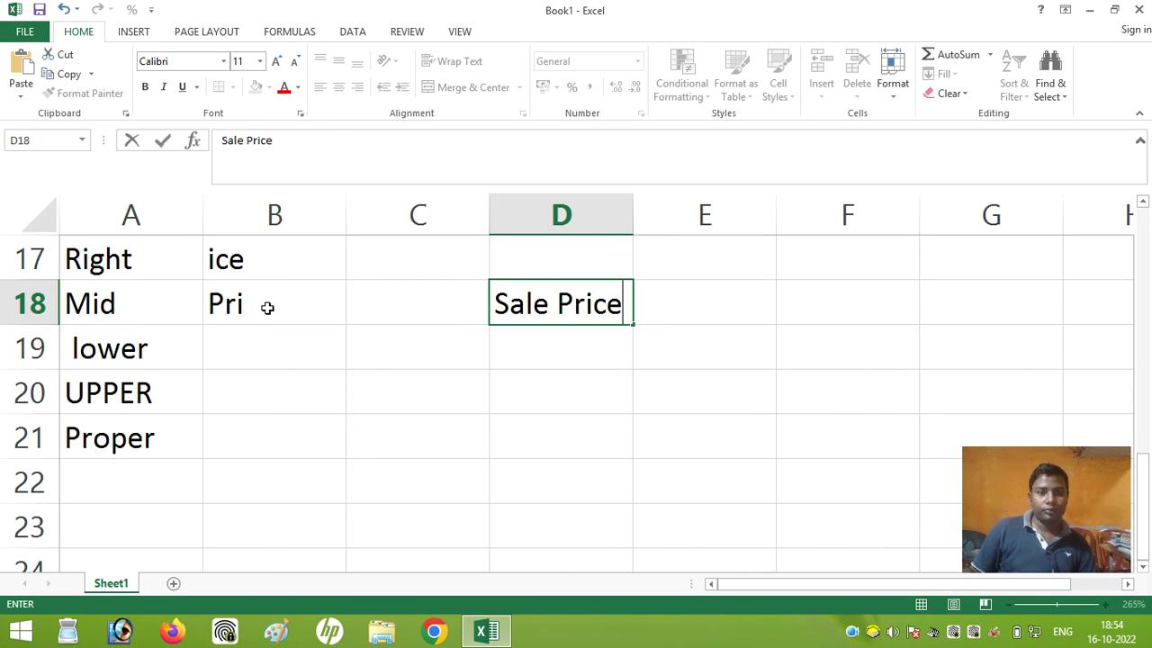
{"action": "key", "text": "ctrl+Return"}
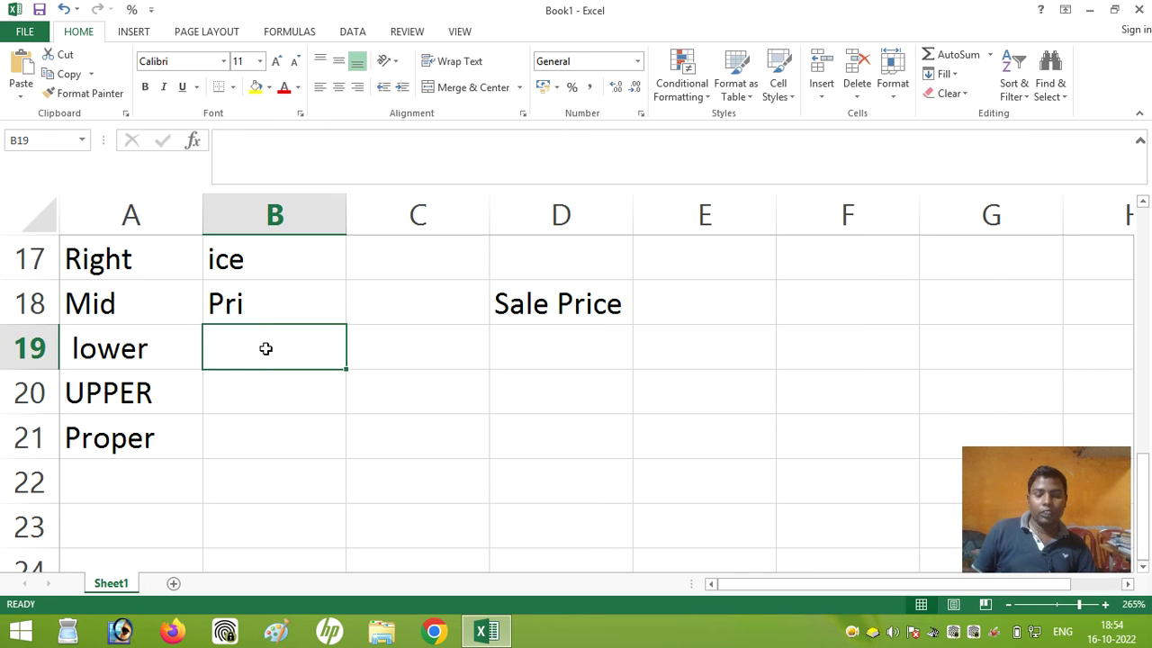
- Enter =LOWER(D18), =UPPER(D18) and =PROPER(D18) in B19, B20 and B21
{"action": "type", "text": "=lower("}
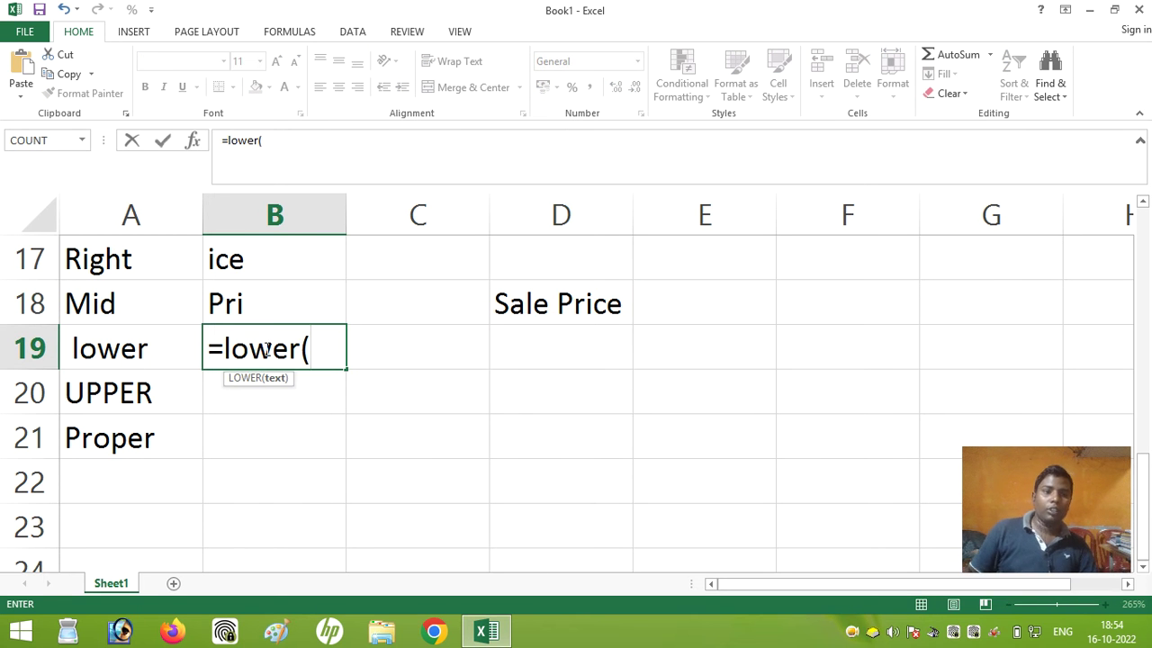
{"action": "left_click", "coordinate": [586, 294]}
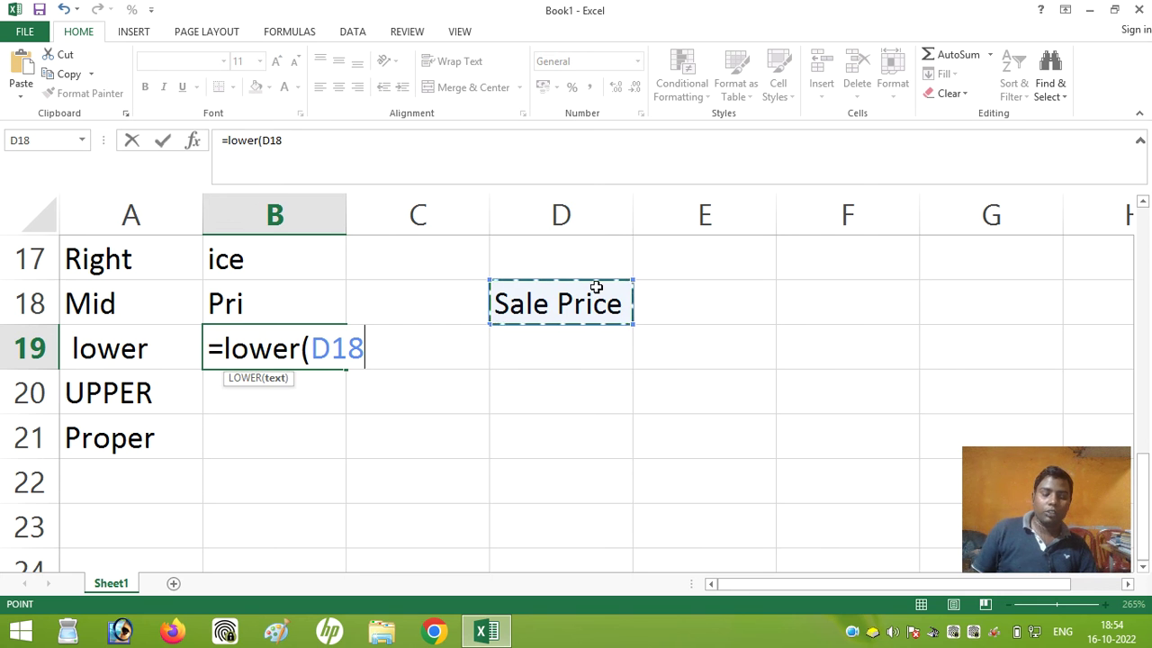
{"action": "type", "text": ")"}
{"action": "key", "text": "Return"}
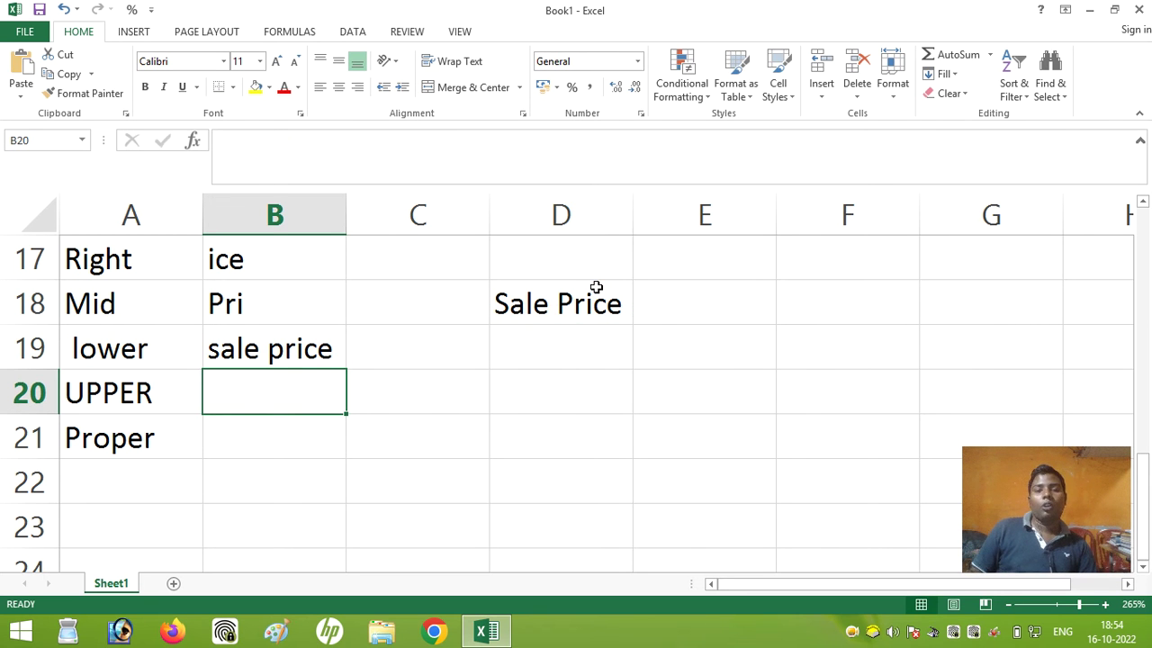
{"action": "type", "text": "="}
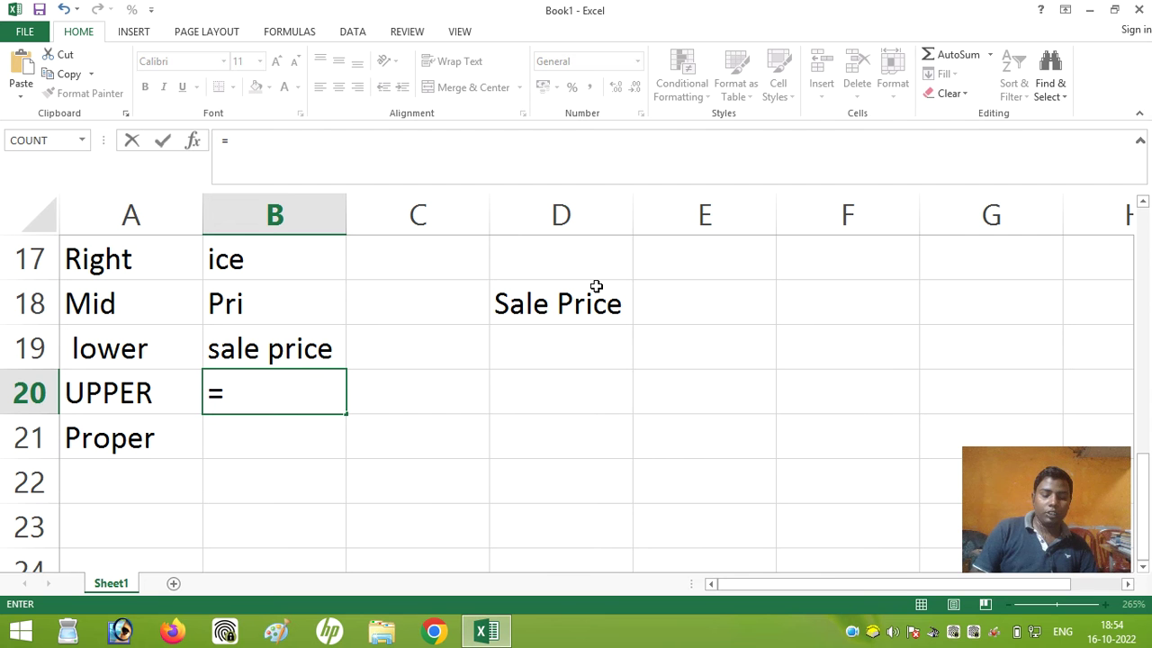
{"action": "type", "text": "upper"}
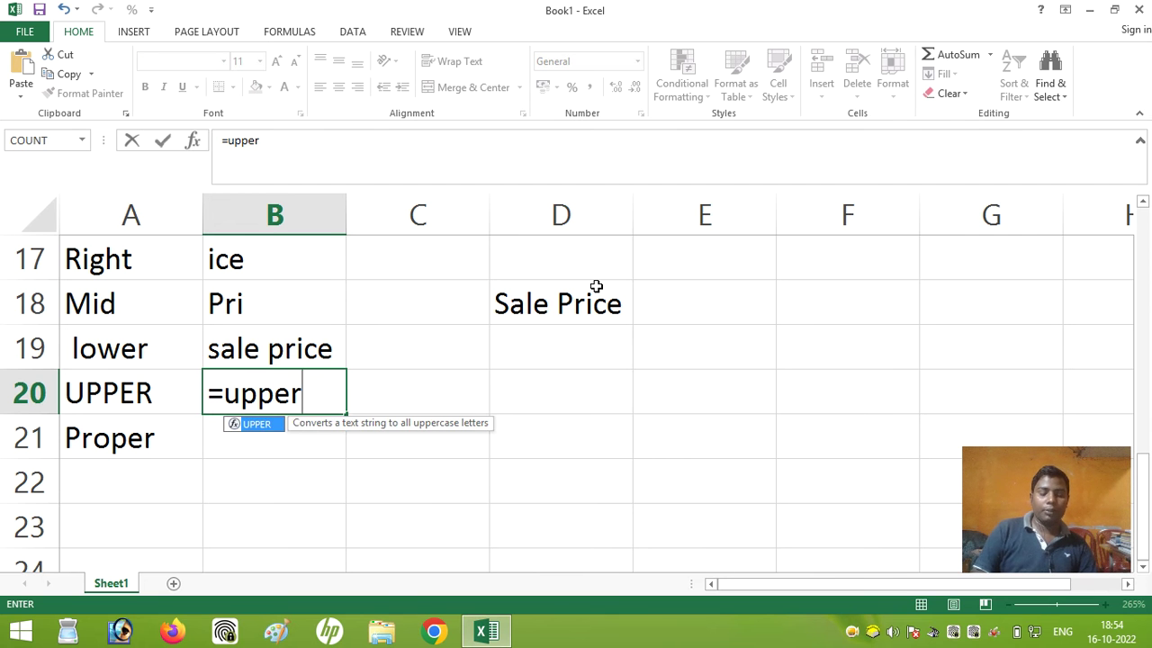
{"action": "type", "text": "("}
{"action": "left_click", "coordinate": [593, 296]}
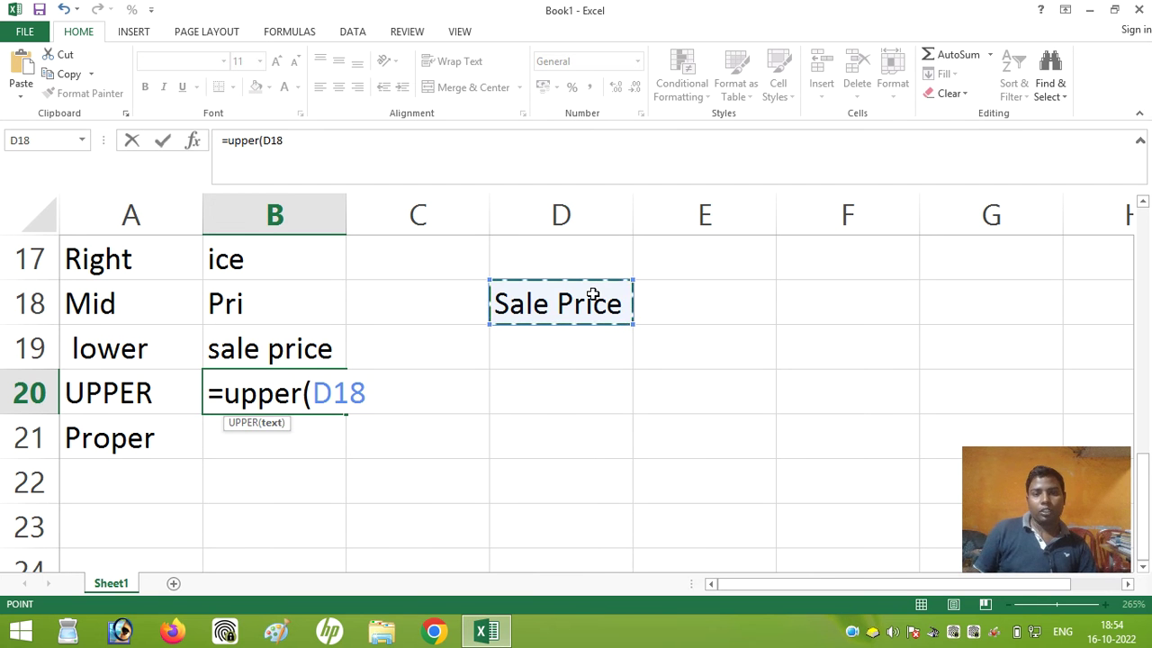
{"action": "type", "text": ")"}
{"action": "key", "text": "Return"}
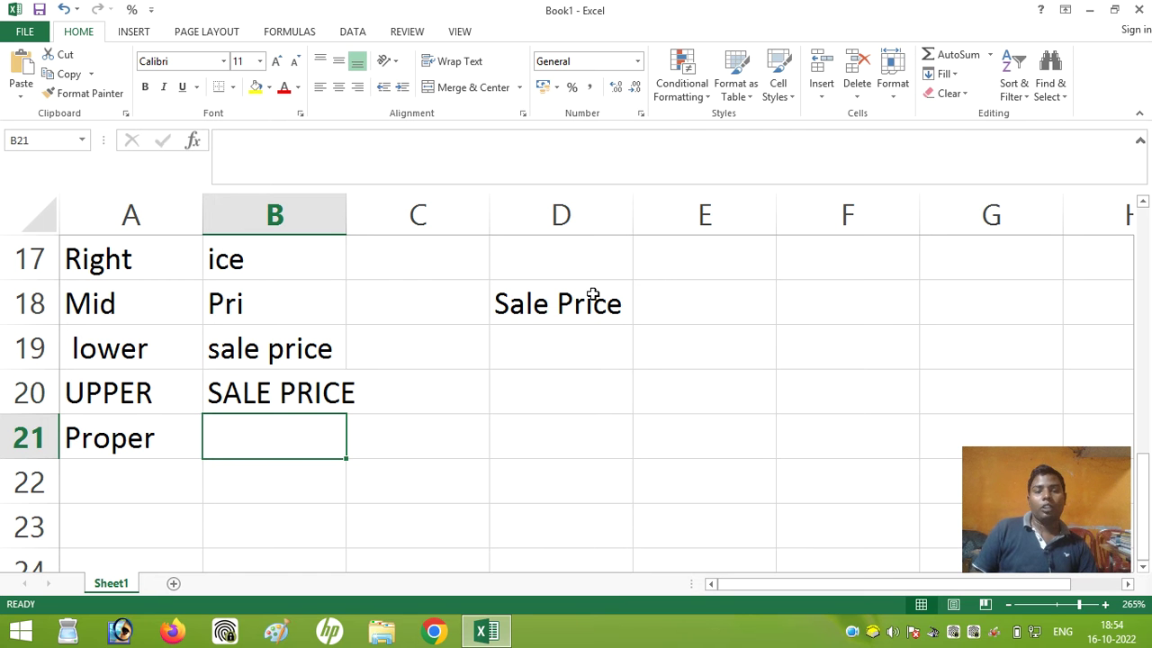
{"action": "type", "text": "=Proper"}
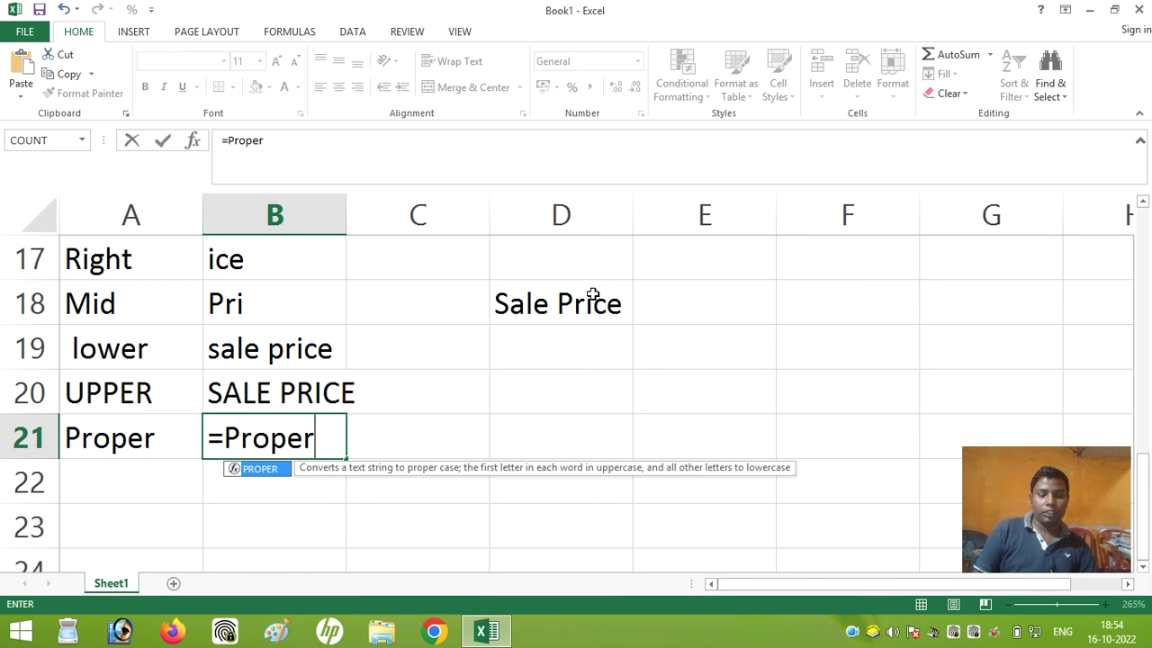
{"action": "type", "text": "("}
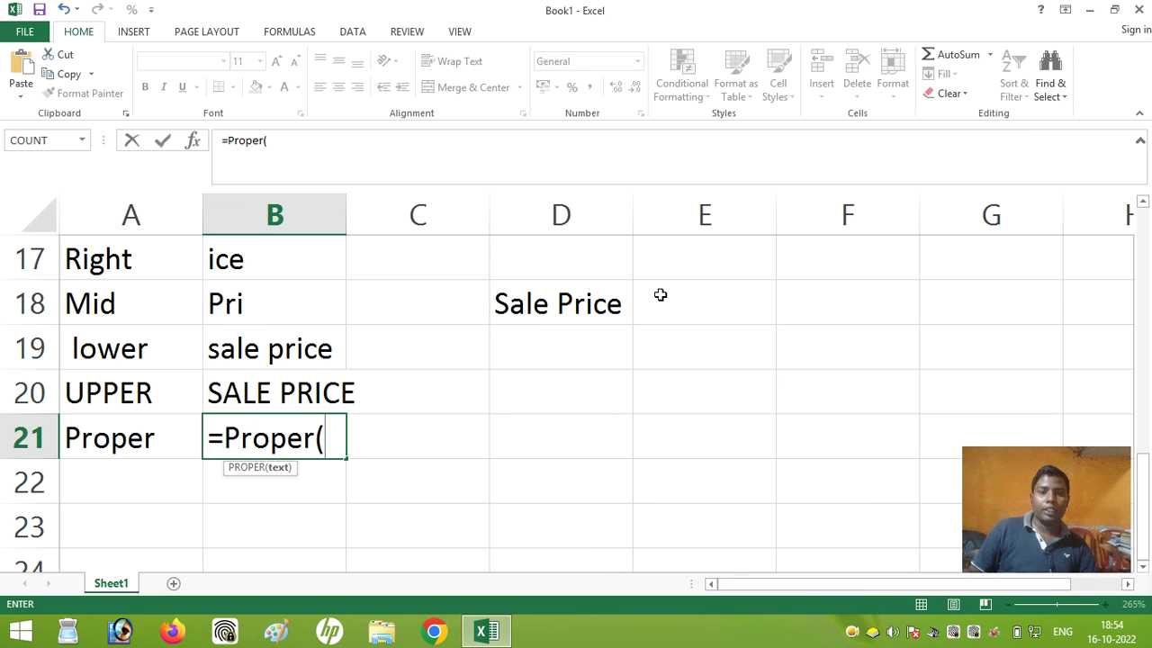
{"action": "left_click", "coordinate": [559, 304]}
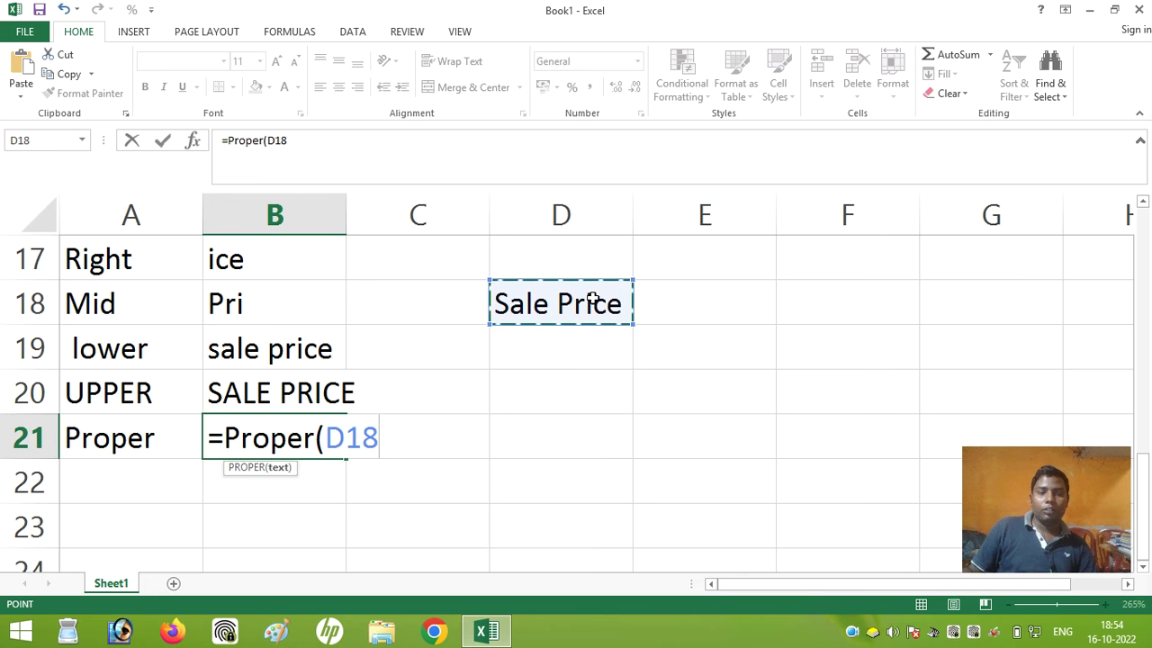
{"action": "type", "text": ")"}
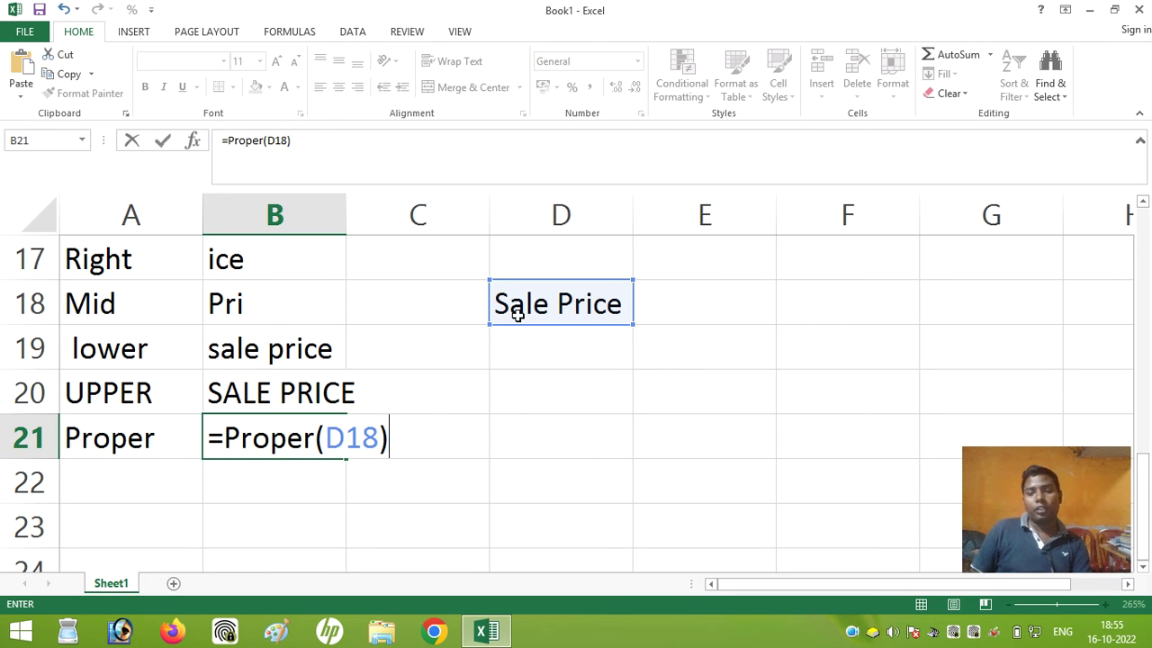
{"action": "key", "text": "Return"}
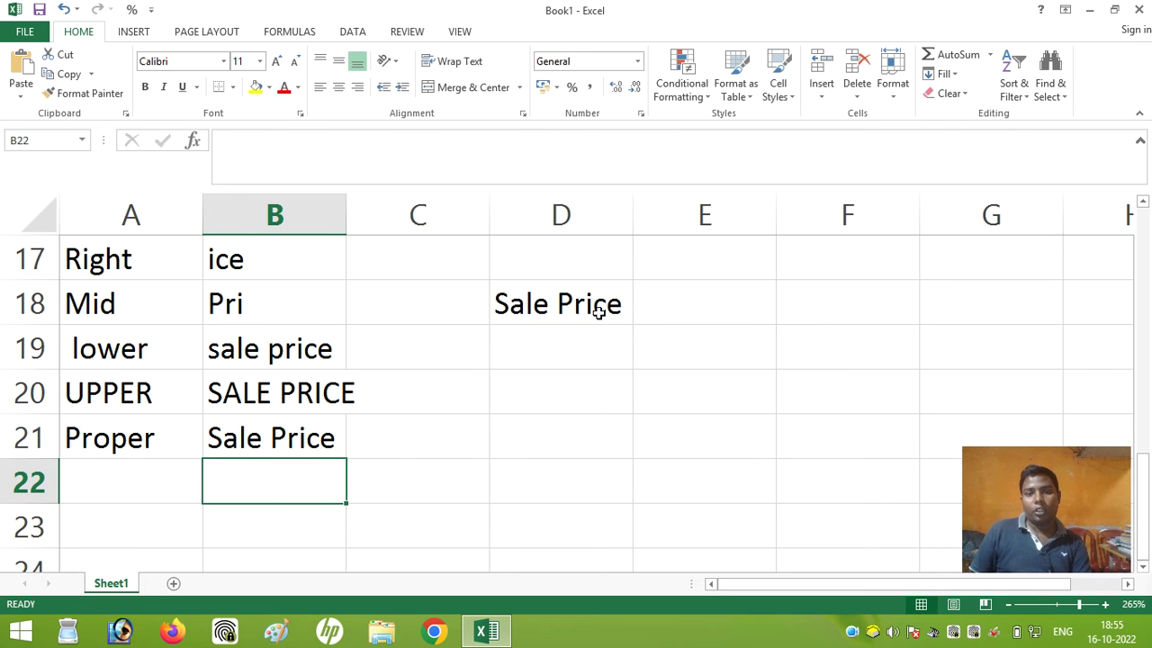
{"action": "double_click", "coordinate": [558, 304]}
- Change the text in D18 from 'Sale Price' to 'Sale price'
{"action": "key", "text": "Delete"}
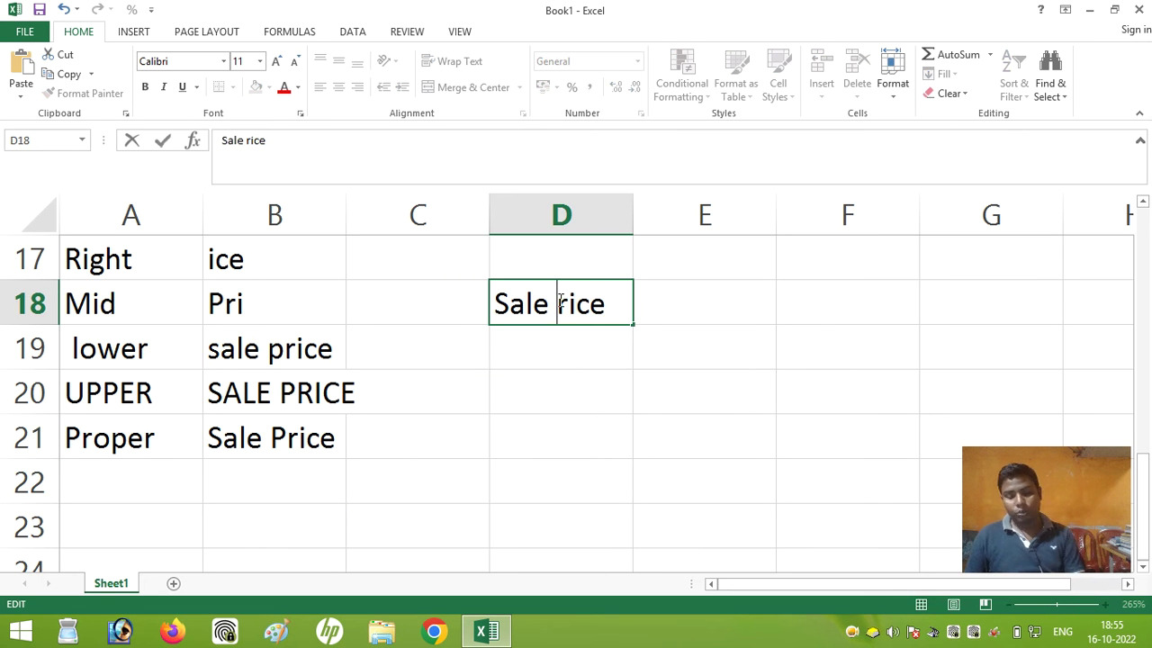
{"action": "type", "text": "p"}
{"action": "key", "text": "Return"}
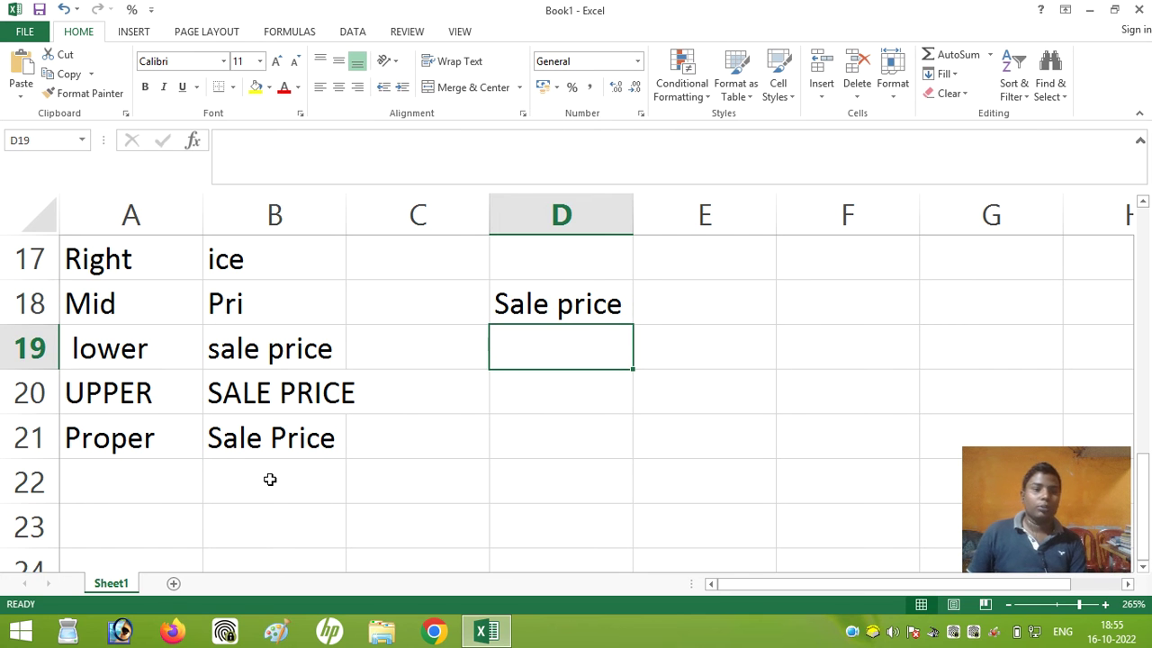
{"action": "left_click", "coordinate": [271, 455]}
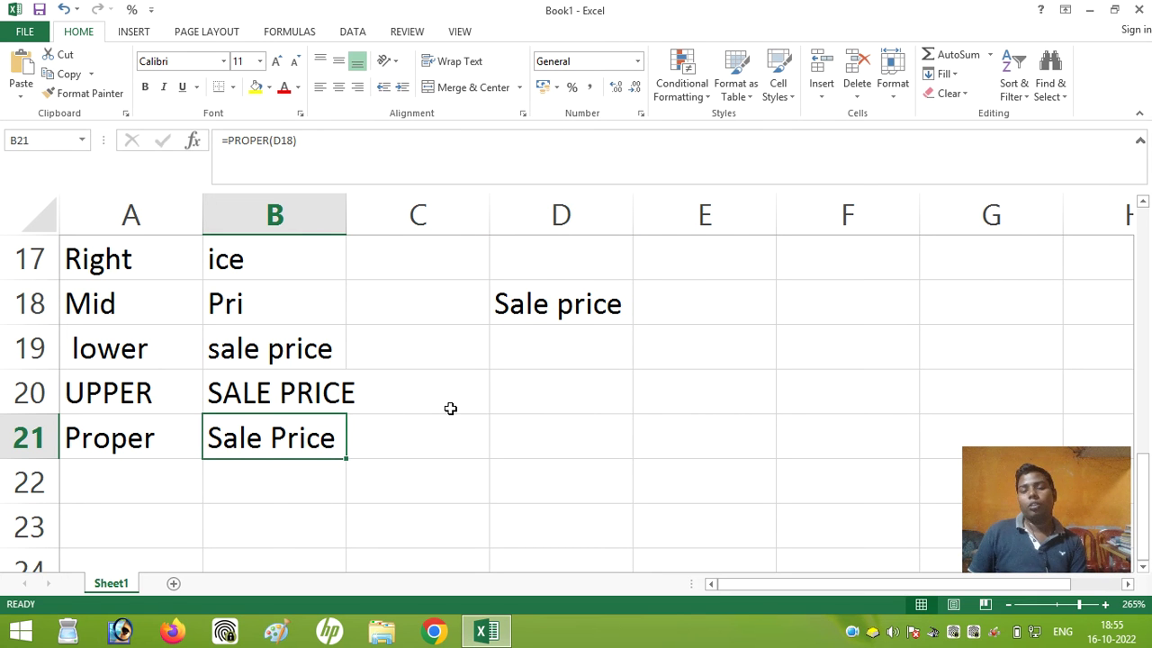
- Label A22 len and enter =LEN(D18) in B22, which returns 10
{"action": "double_click", "coordinate": [98, 465]}
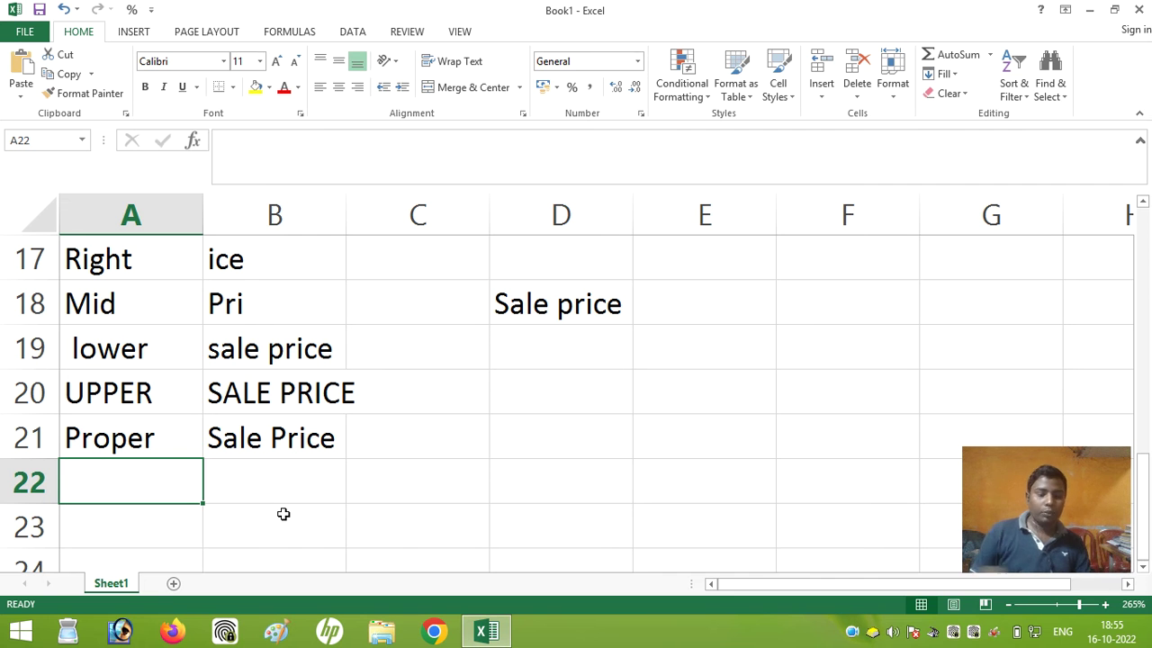
{"action": "type", "text": "len"}
{"action": "key", "text": "Tab"}
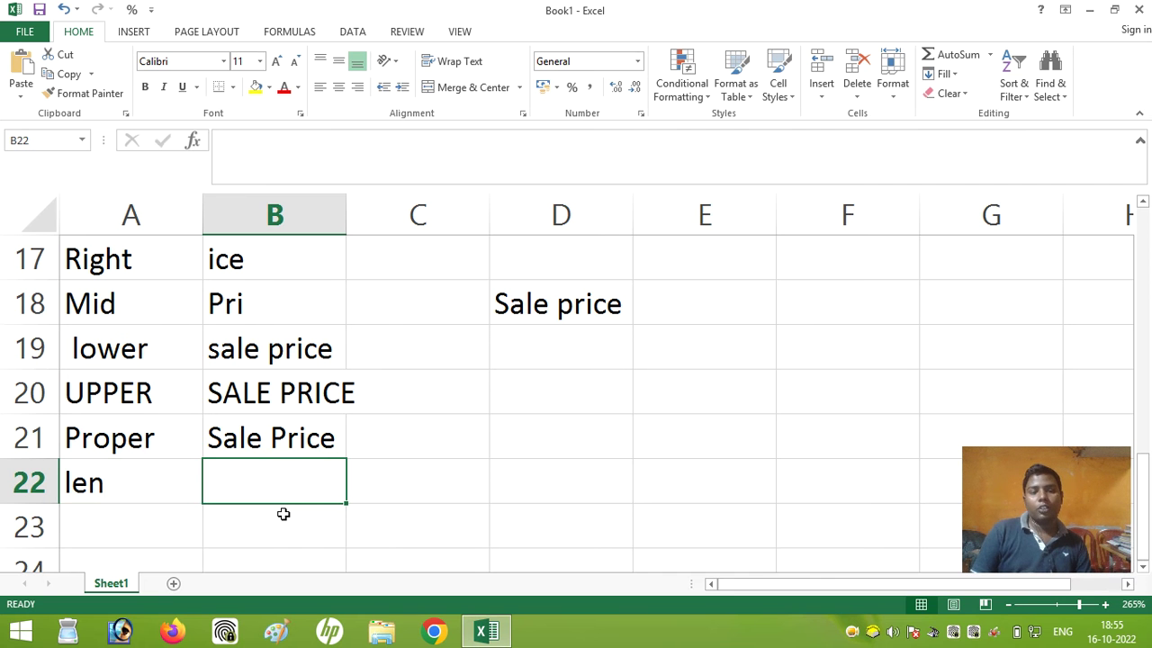
{"action": "type", "text": "=len("}
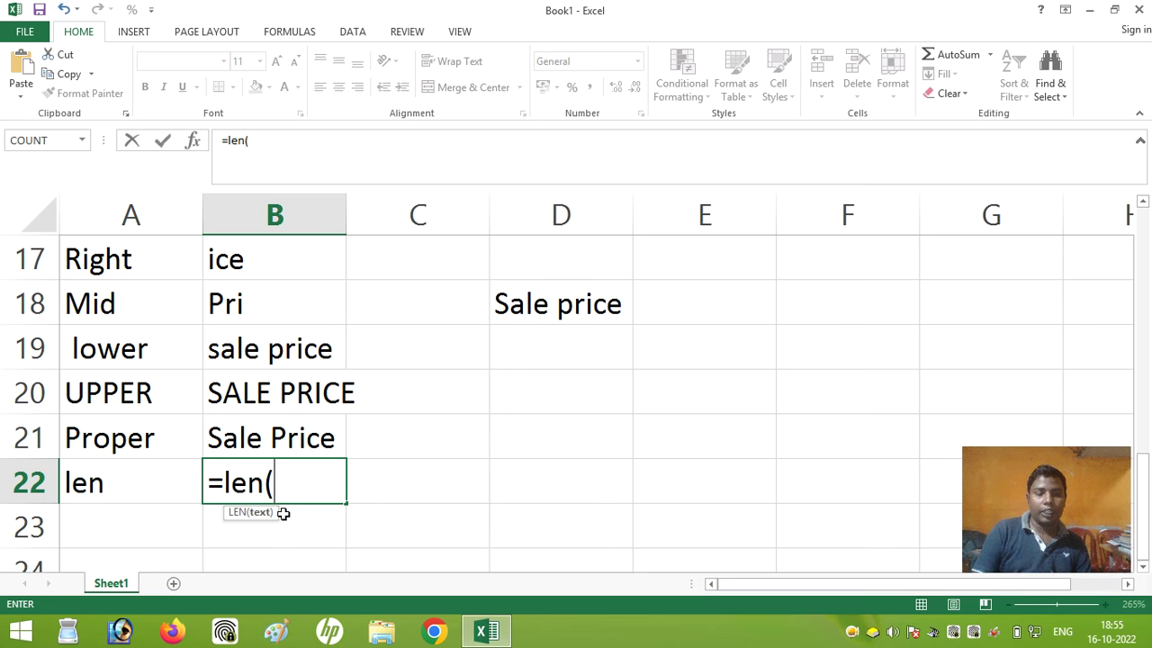
{"action": "left_click", "coordinate": [517, 305]}
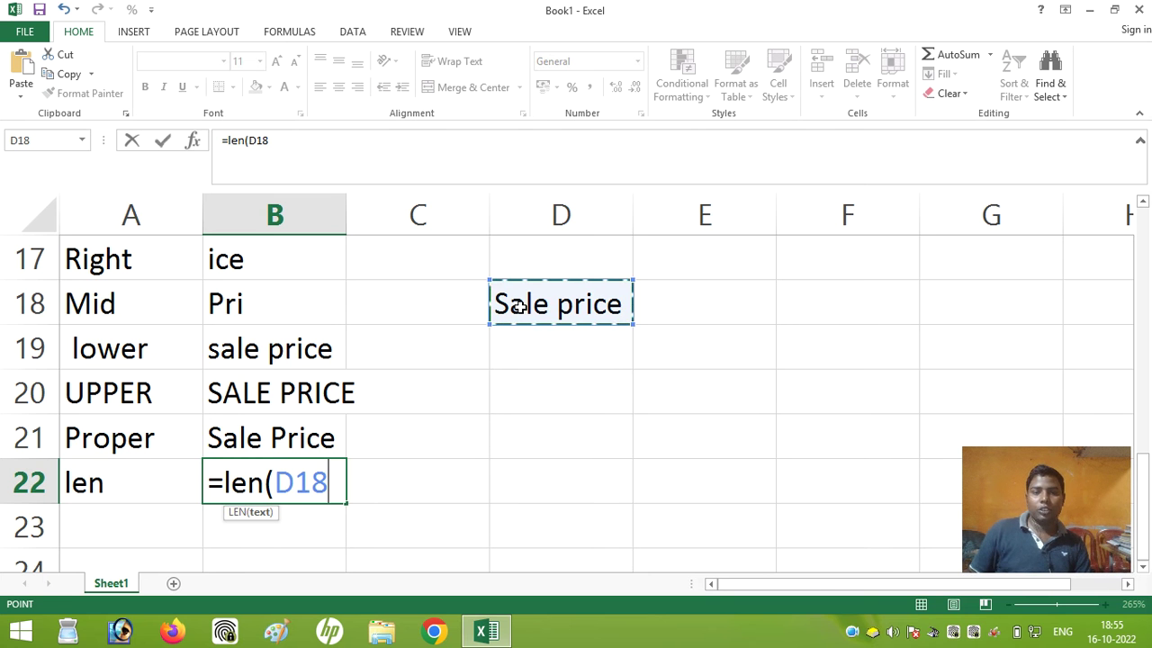
{"action": "type", "text": ")"}
{"action": "key", "text": "Return"}
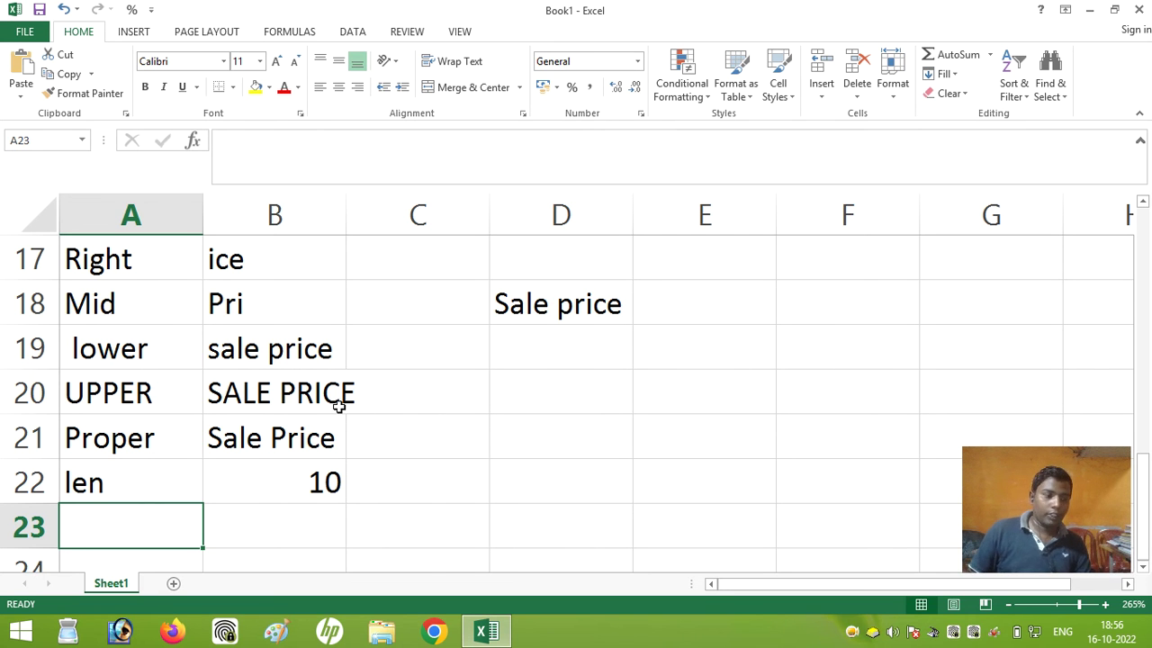
- Label A23 rept and enter =REPT("**_**",3) in B23
{"action": "key", "text": "F2"}
{"action": "type", "text": "re"}
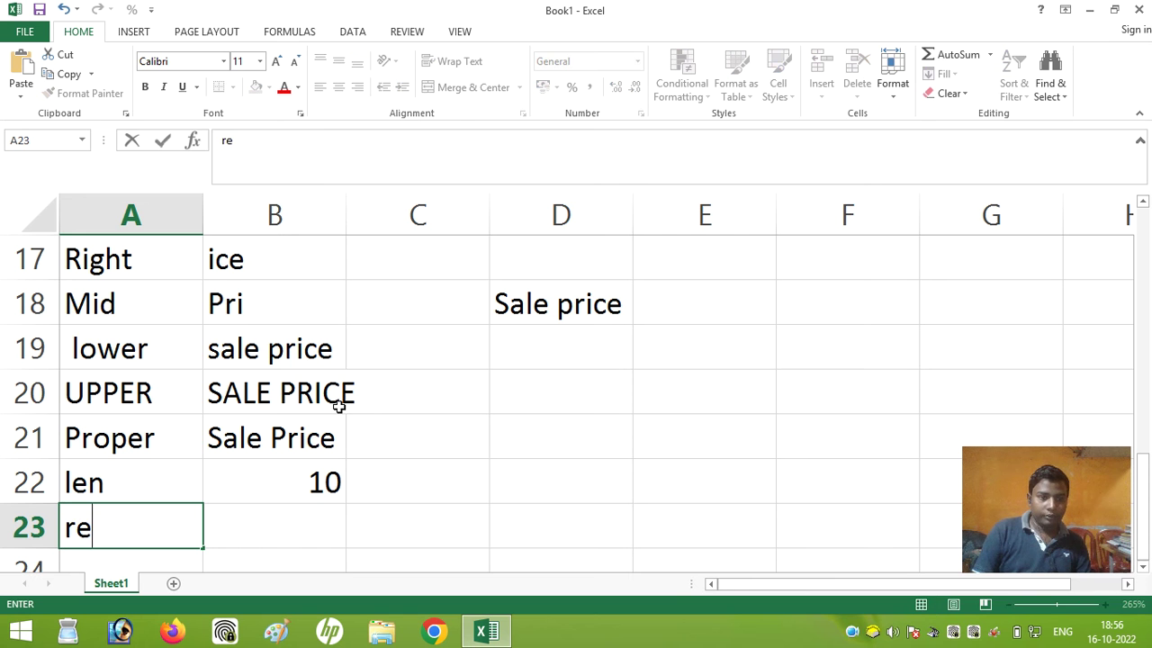
{"action": "type", "text": "pt"}
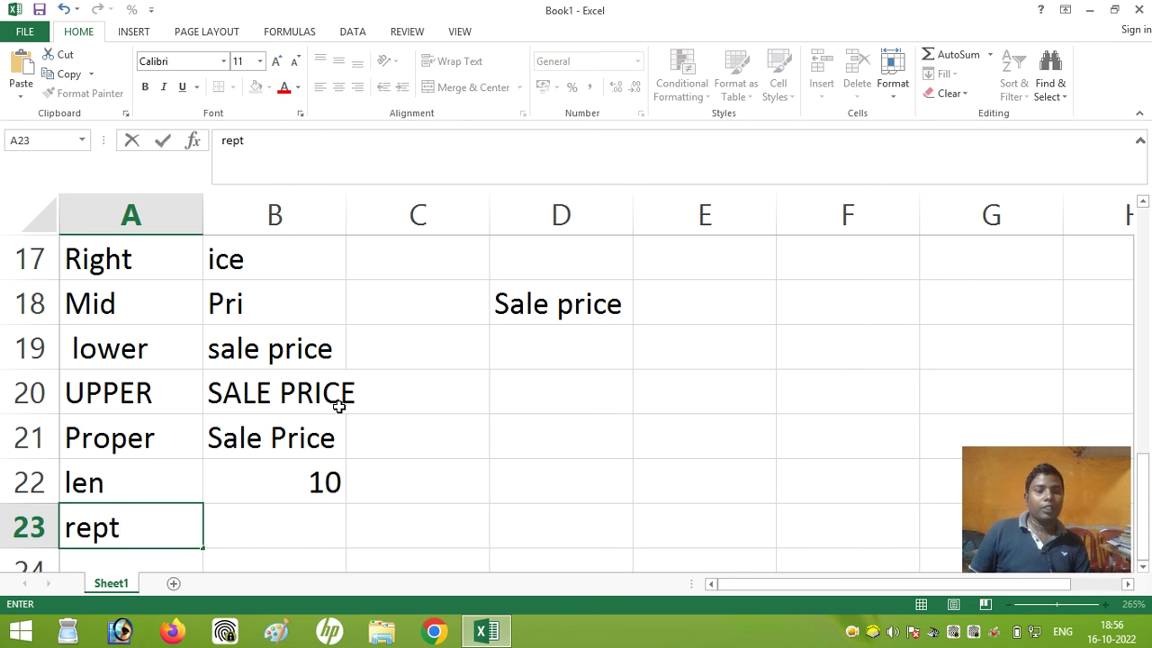
{"action": "left_click", "coordinate": [265, 523]}
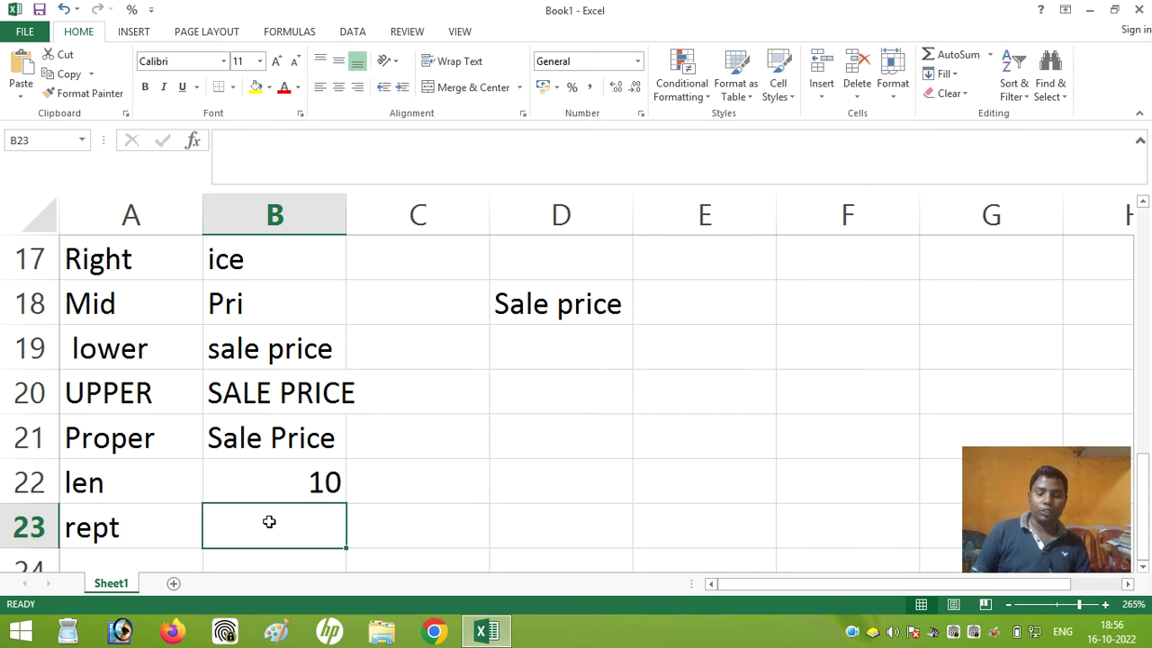
{"action": "type", "text": "=rep"}
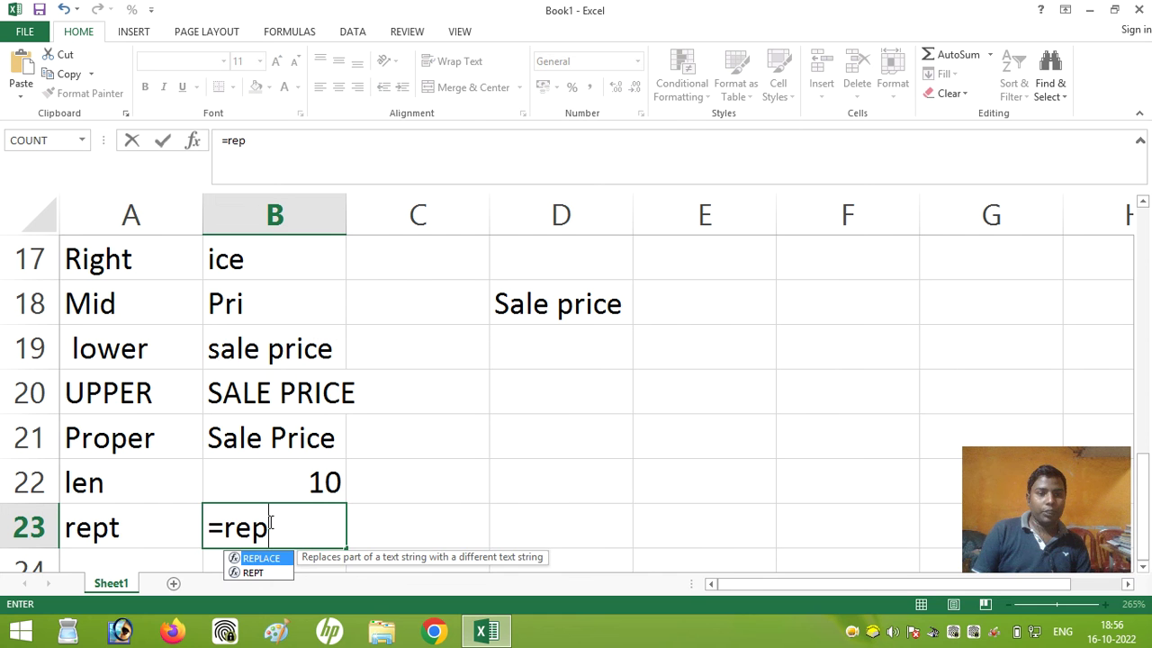
{"action": "type", "text": "t("}
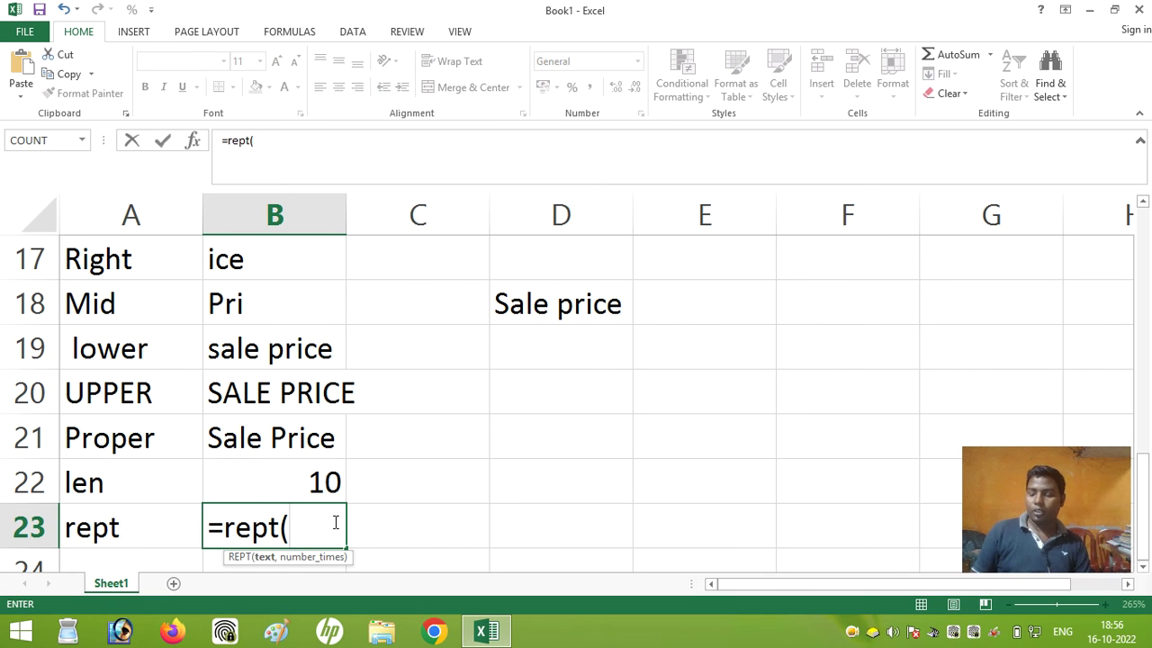
{"action": "type", "text": "**"}
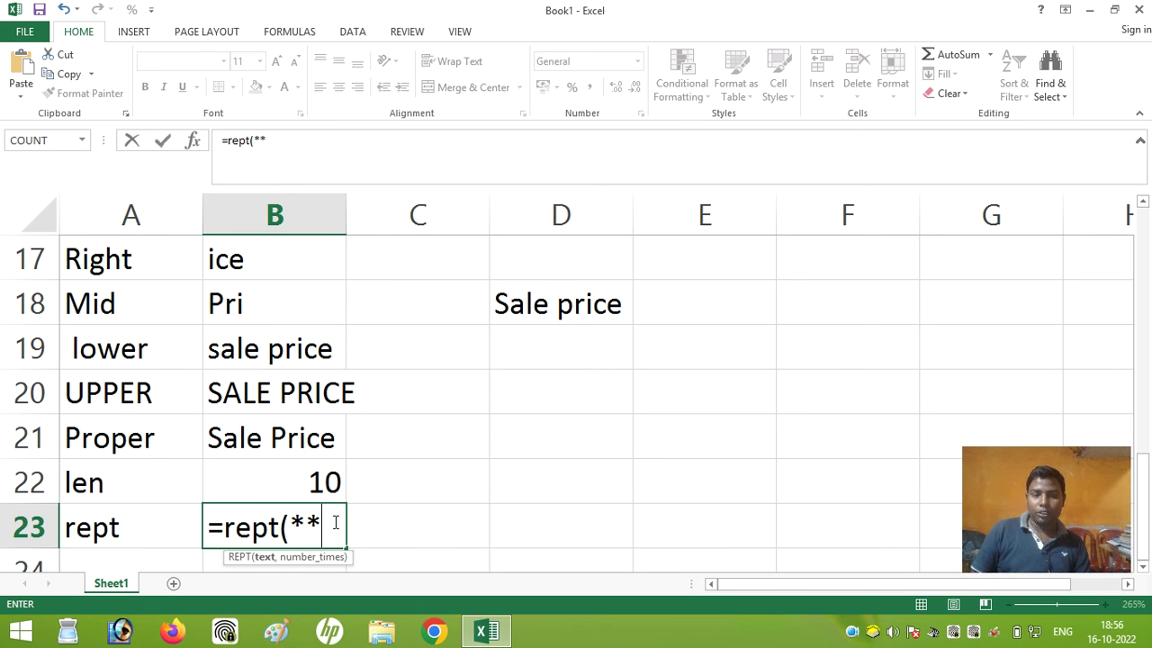
{"action": "key", "text": "BackSpace"}
{"action": "key", "text": "BackSpace"}
{"action": "type", "text": "\""}
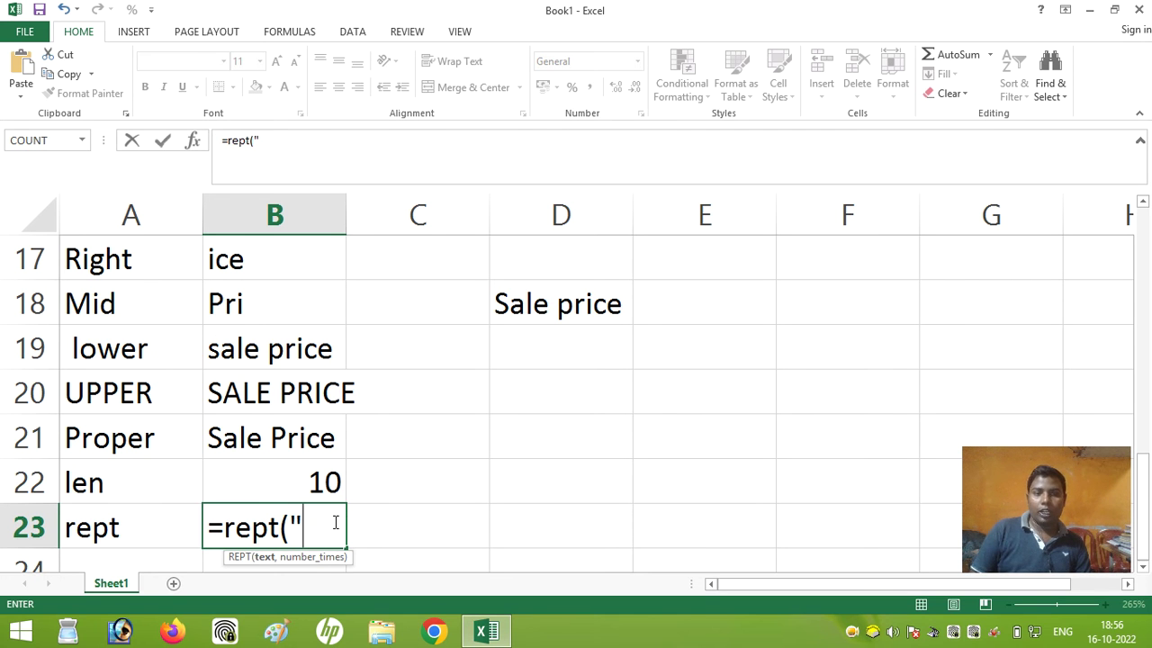
{"action": "type", "text": "**"}
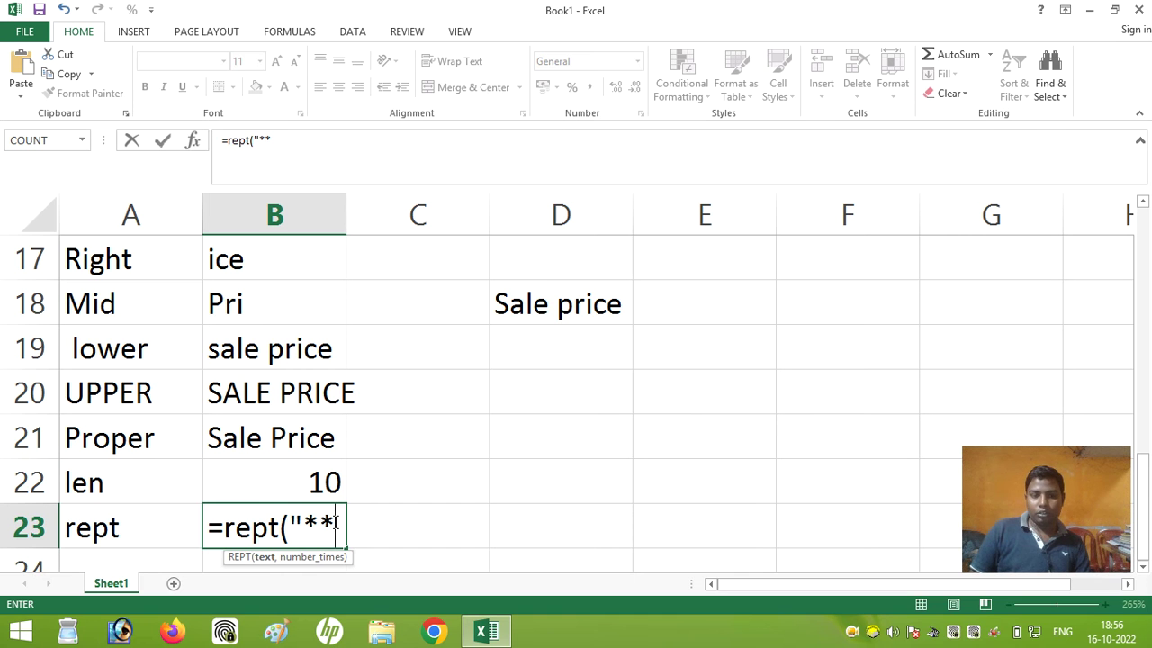
{"action": "type", "text": "_"}
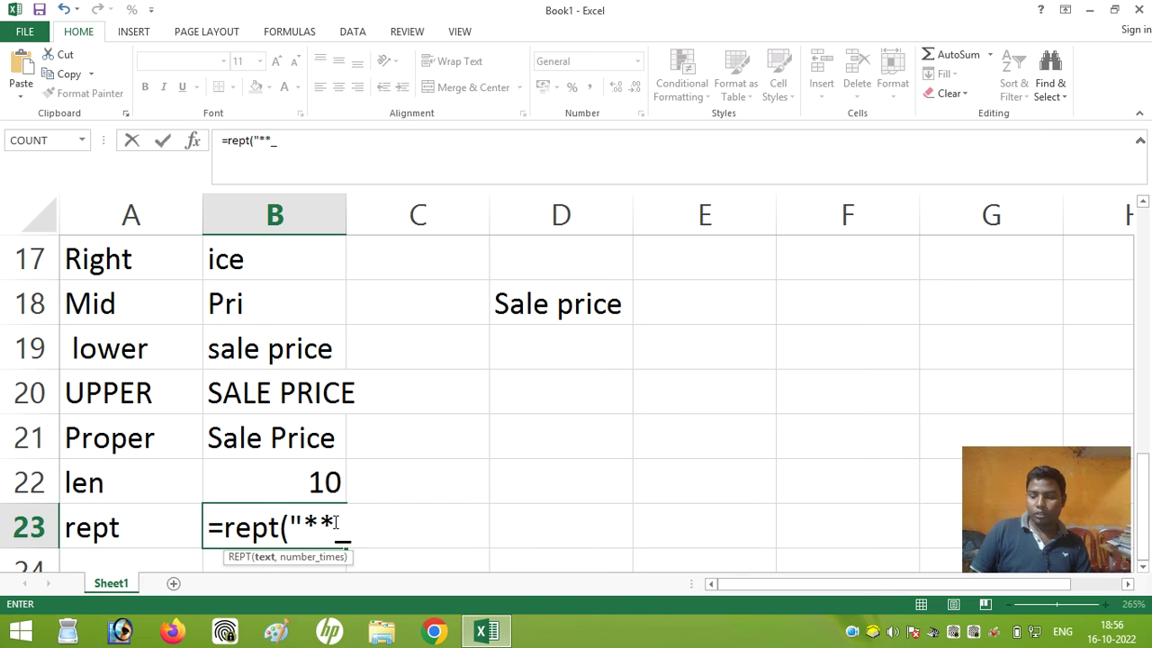
{"action": "type", "text": "**"}
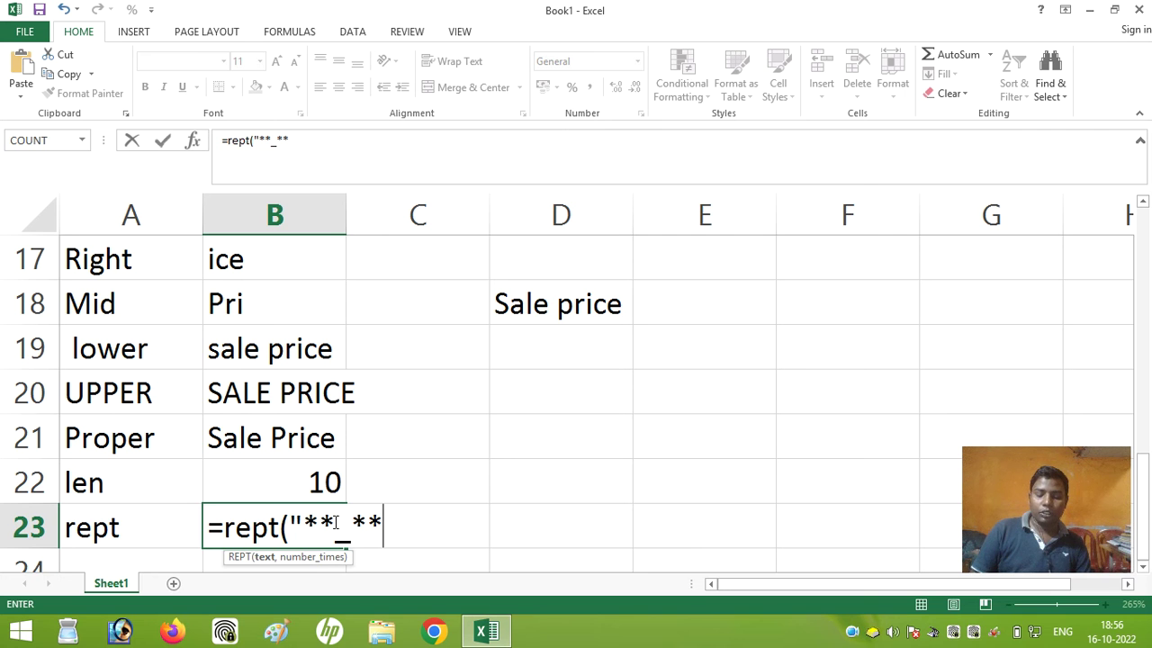
{"action": "type", "text": "\","}
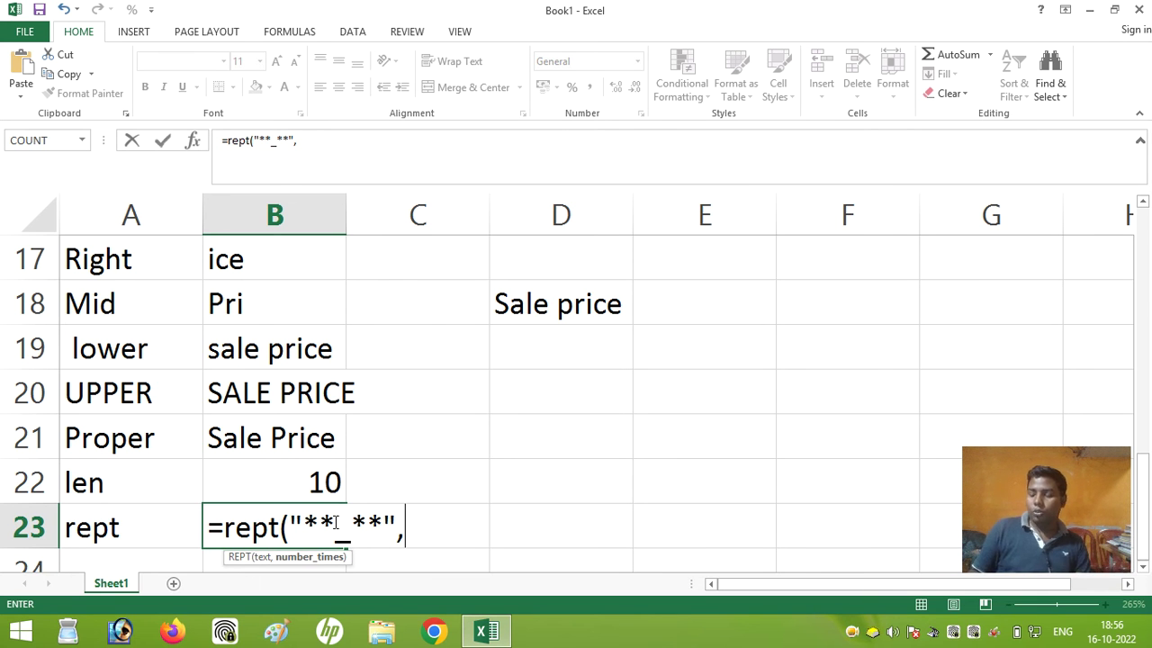
{"action": "type", "text": "3"}
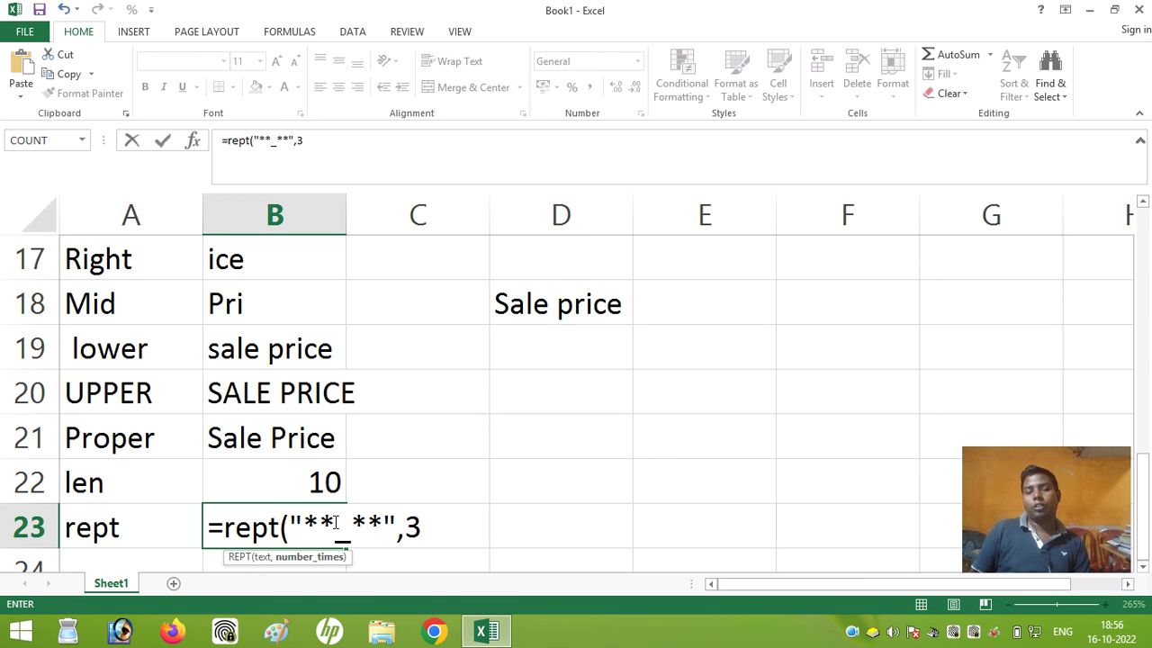
{"action": "type", "text": ")"}
{"action": "key", "text": "Return"}
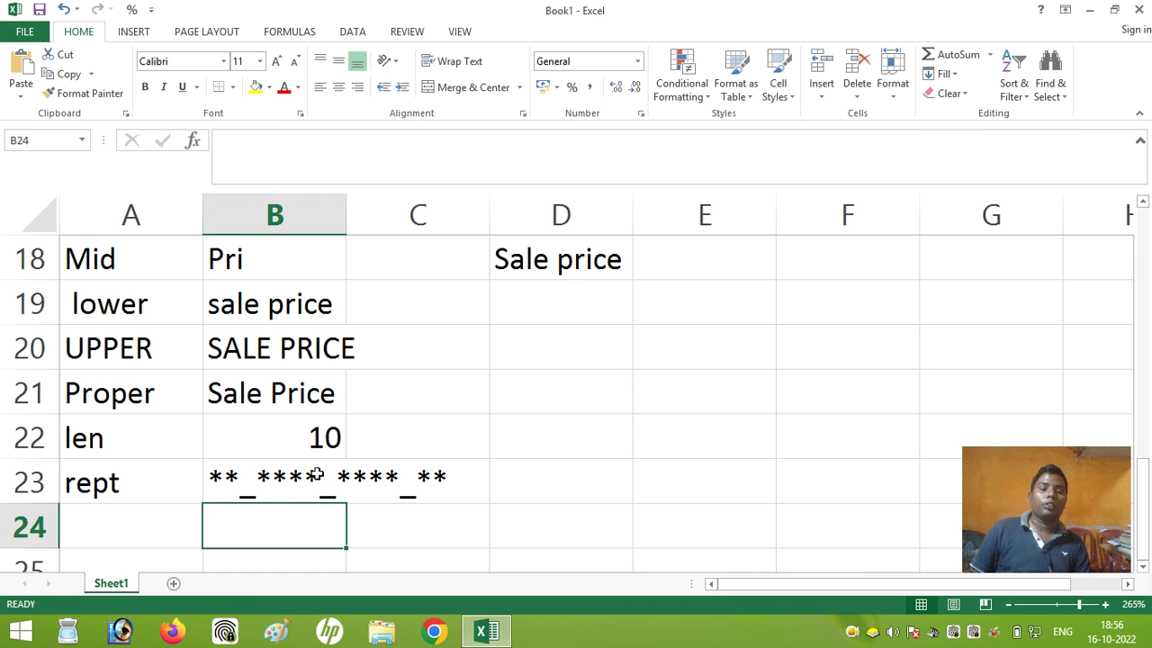
{"action": "left_click", "coordinate": [149, 525]}
- Label A24 replace and enter =REPLACE(D18,6,5,"amount") in B24 to produce 'Sale amount'
{"action": "type", "text": "rept"}
{"action": "type", "text": "la"}
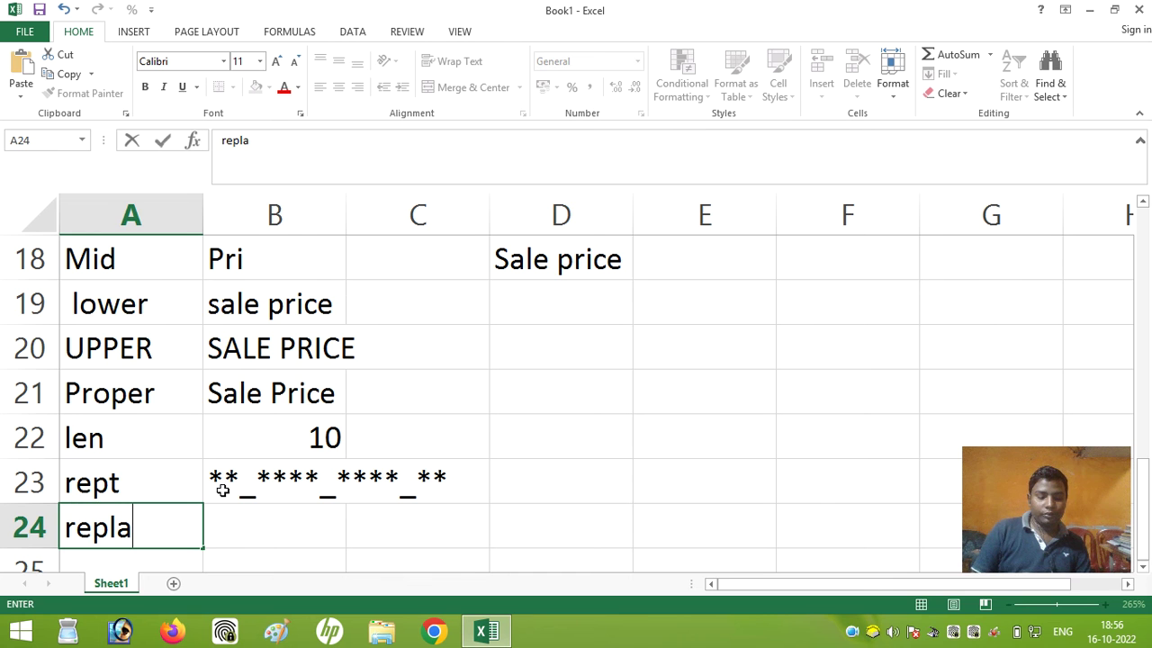
{"action": "type", "text": "ce"}
{"action": "key", "text": "Tab"}
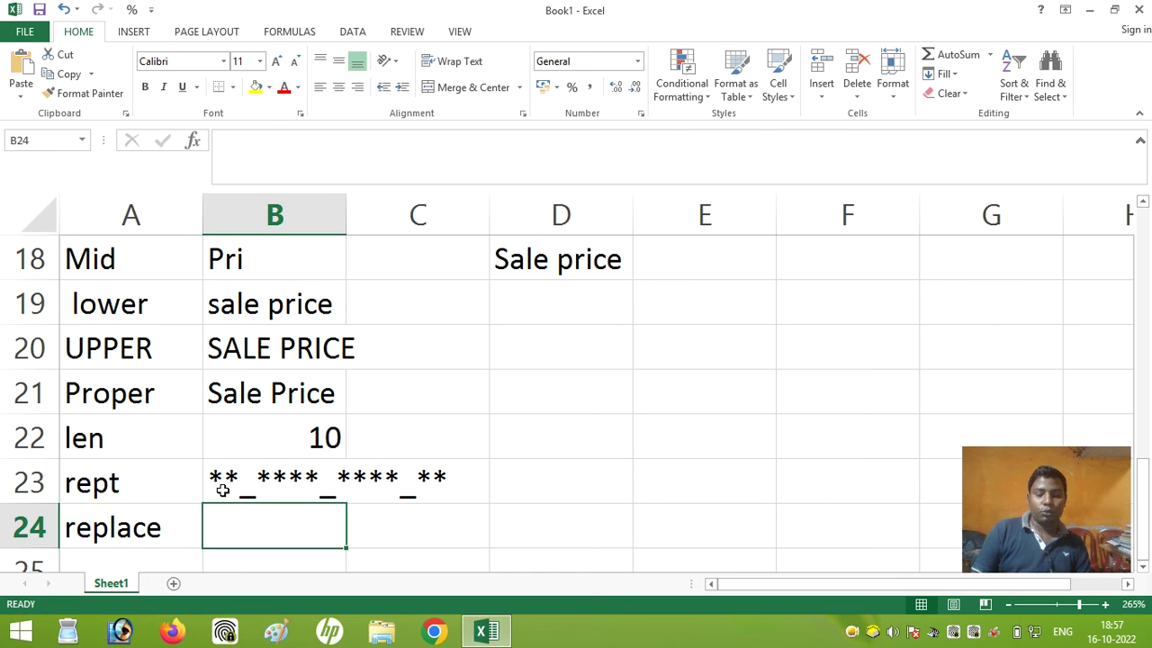
{"action": "type", "text": "=replace"}
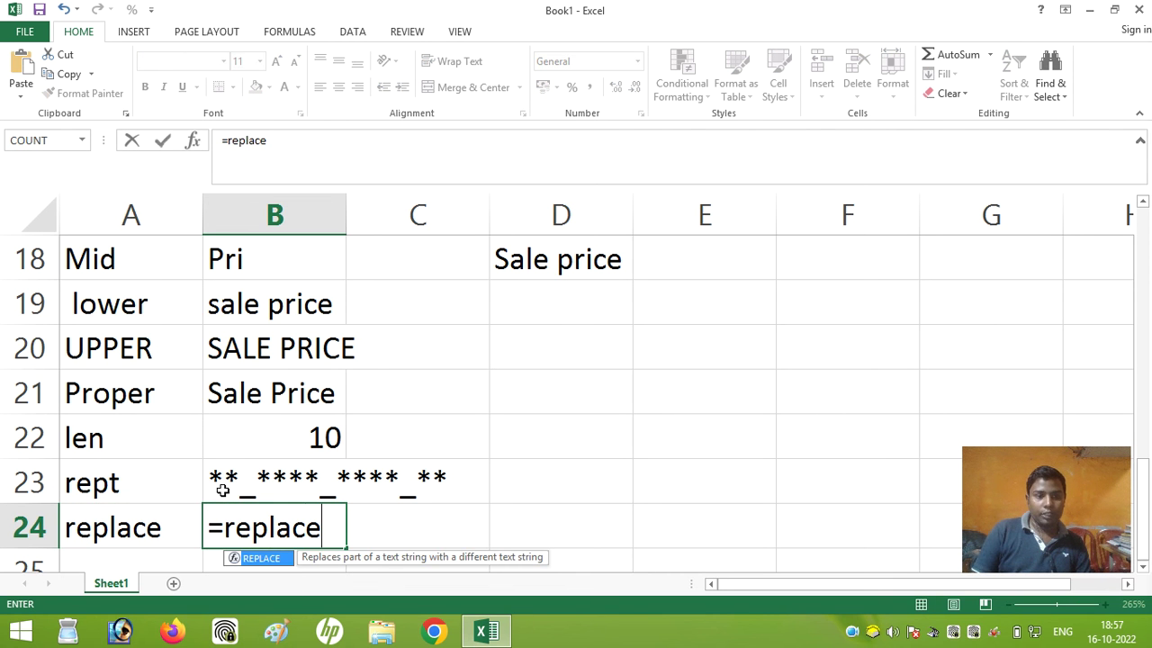
{"action": "type", "text": "("}
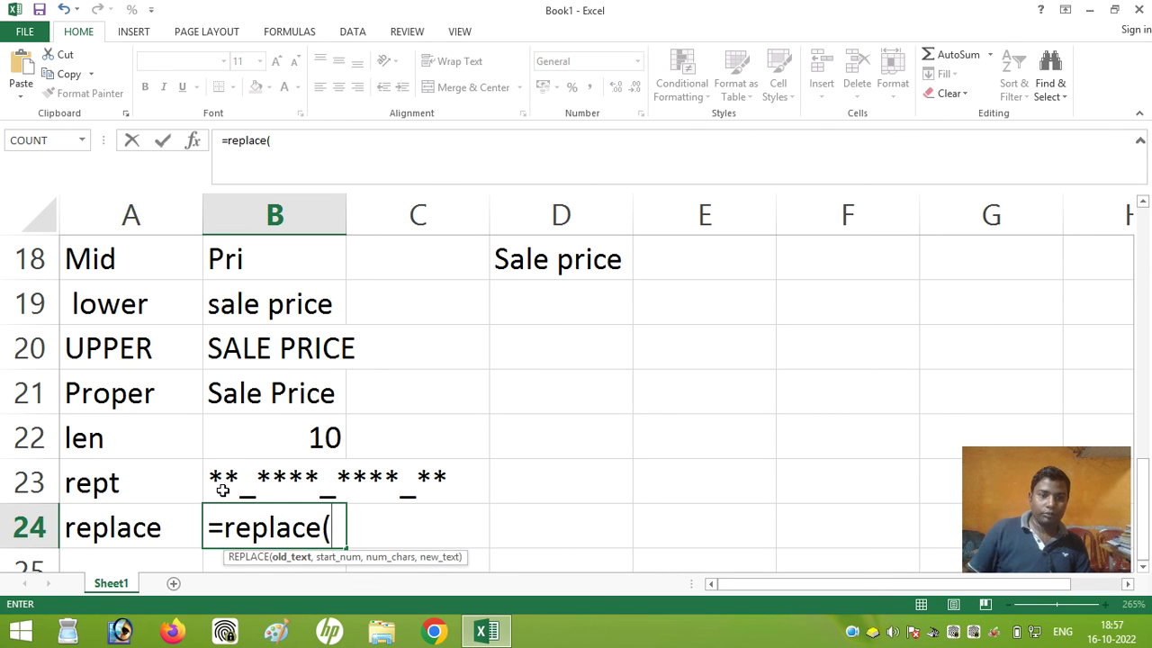
{"action": "scroll", "coordinate": [393, 509], "scroll_direction": "down", "scroll_amount": 1}
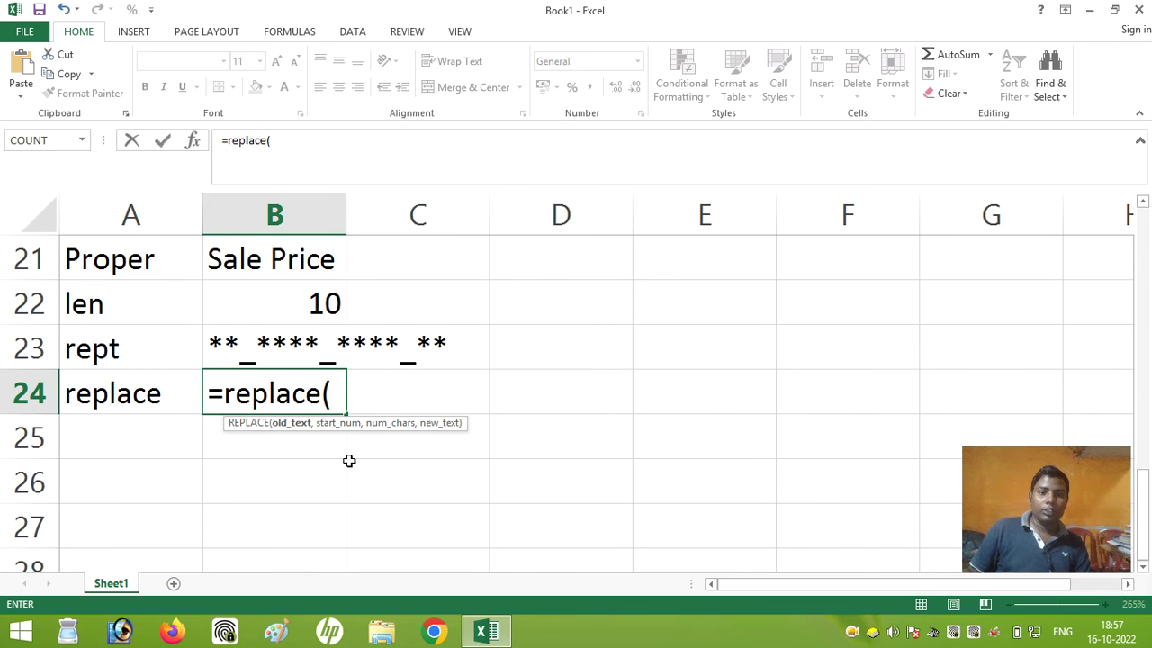
{"action": "scroll", "coordinate": [374, 454], "scroll_direction": "up", "scroll_amount": 1}
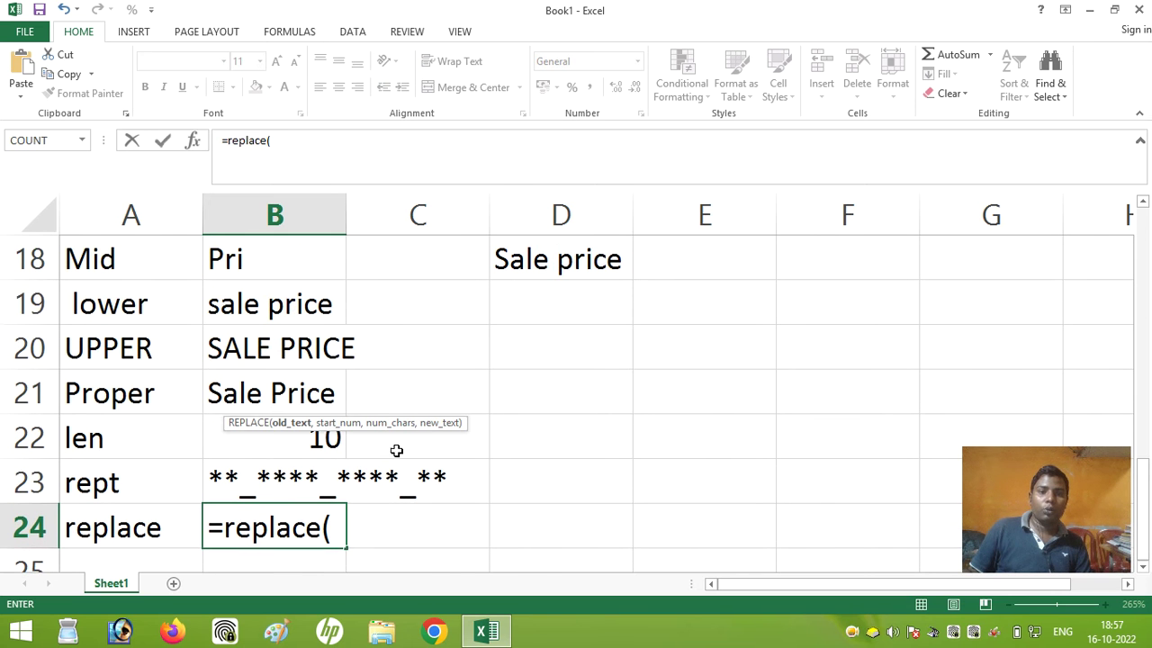
{"action": "left_click", "coordinate": [544, 259]}
{"action": "type", "text": ","}
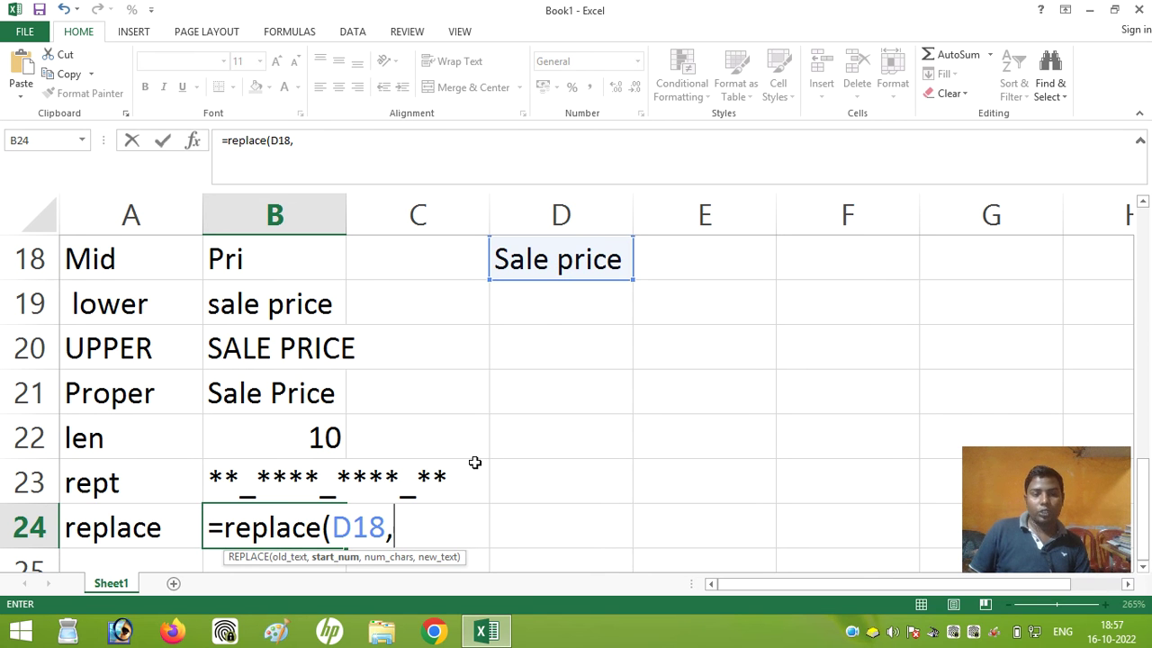
{"action": "type", "text": "6"}
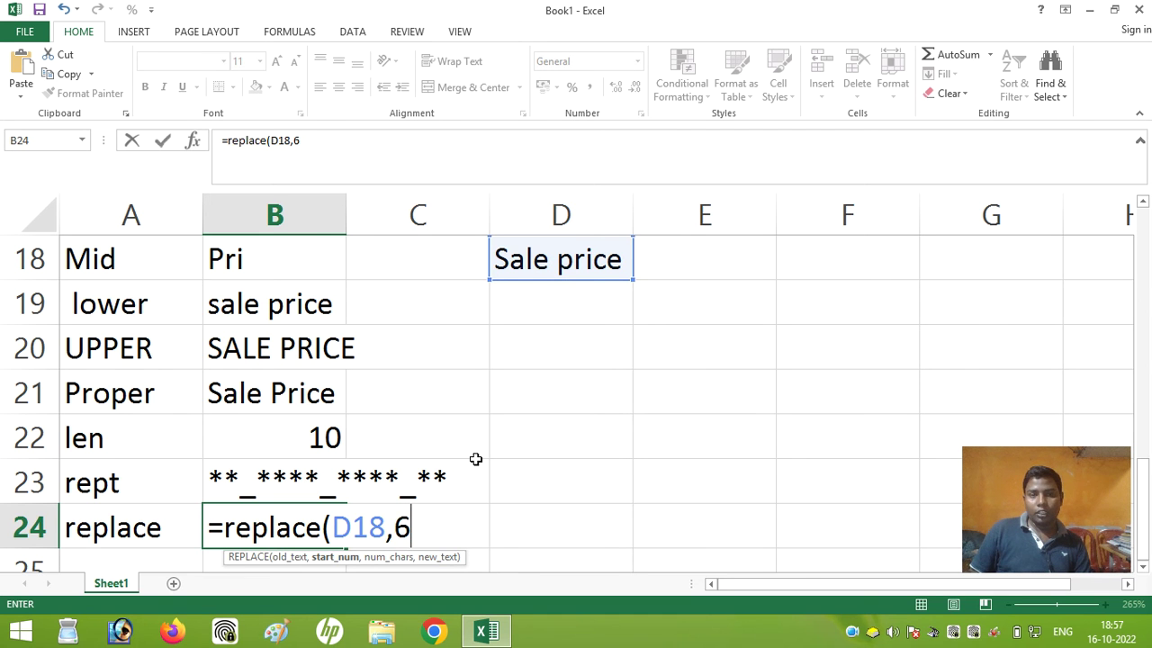
{"action": "type", "text": ","}
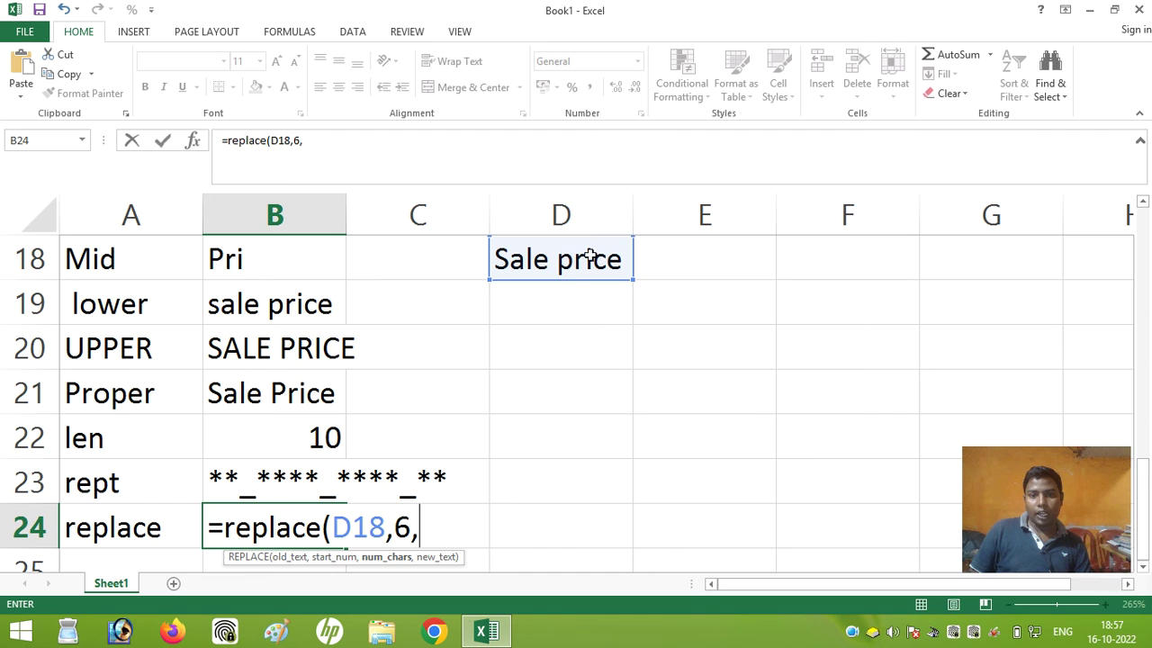
{"action": "type", "text": "5,"}
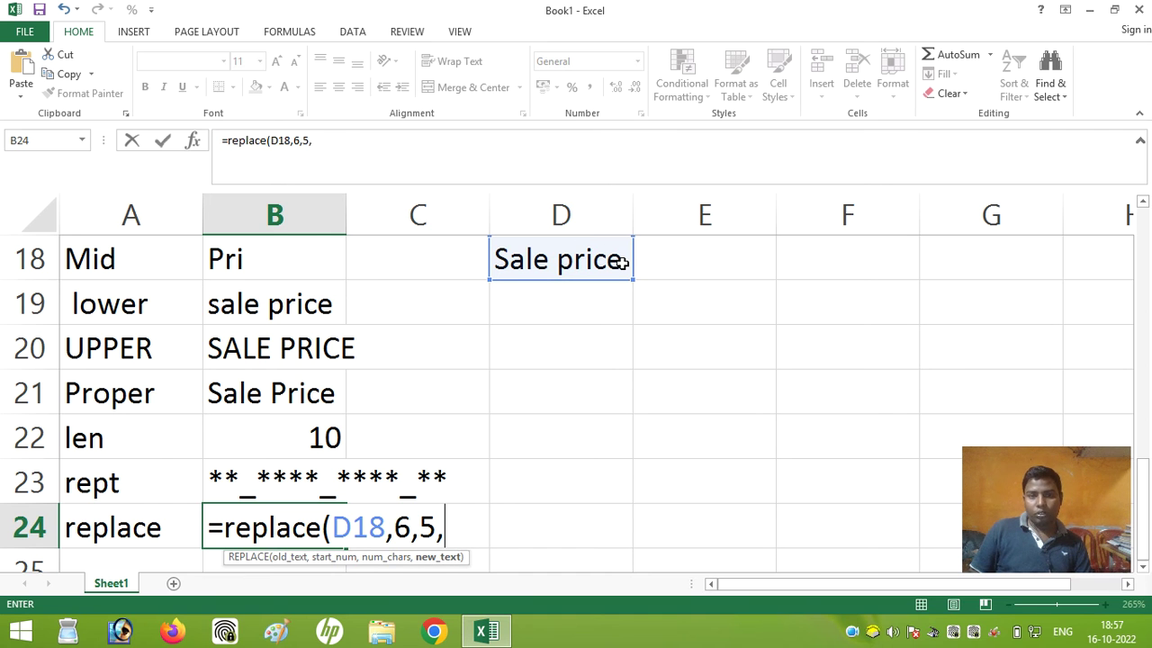
{"action": "type", "text": "\"amount\")"}
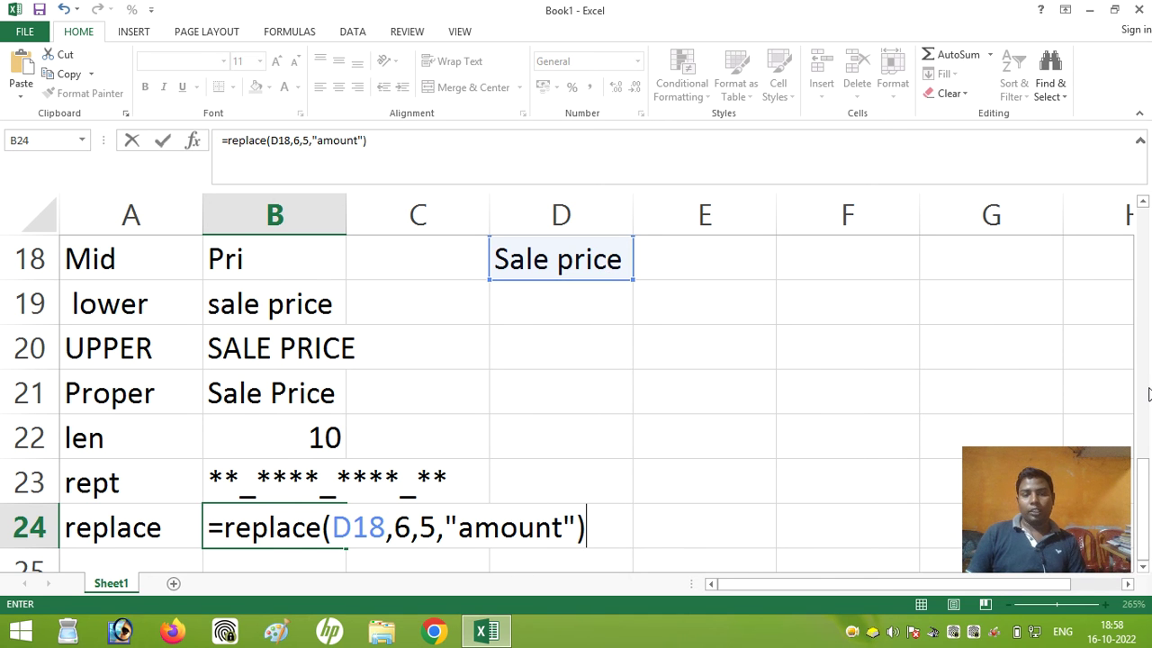
{"action": "key", "text": "Return"}
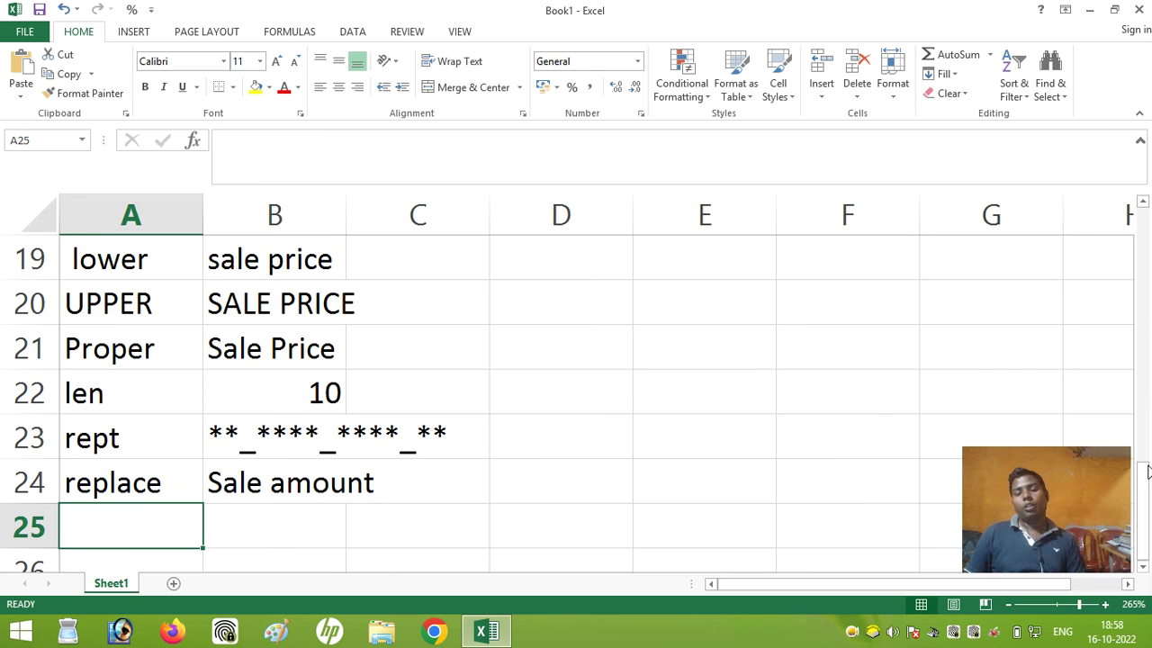
- Label A25 search, then enter 'Profit Margin' in C25 and 'Margin' in C26
{"action": "scroll", "coordinate": [956, 552], "scroll_direction": "up", "scroll_amount": 1}
{"action": "scroll", "coordinate": [797, 537], "scroll_direction": "up", "scroll_amount": 1}
{"action": "scroll", "coordinate": [795, 537], "scroll_direction": "down", "scroll_amount": 1}
{"action": "scroll", "coordinate": [795, 537], "scroll_direction": "down", "scroll_amount": 1}
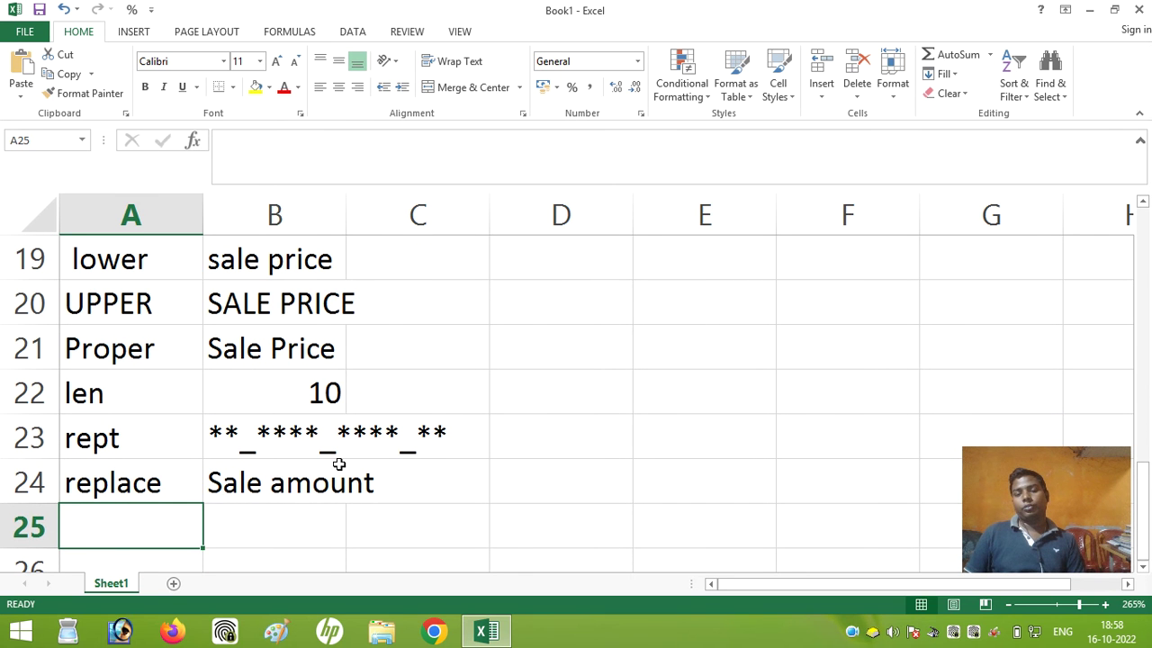
{"action": "scroll", "coordinate": [340, 462], "scroll_direction": "up", "scroll_amount": 1}
{"action": "scroll", "coordinate": [342, 462], "scroll_direction": "down", "scroll_amount": 1}
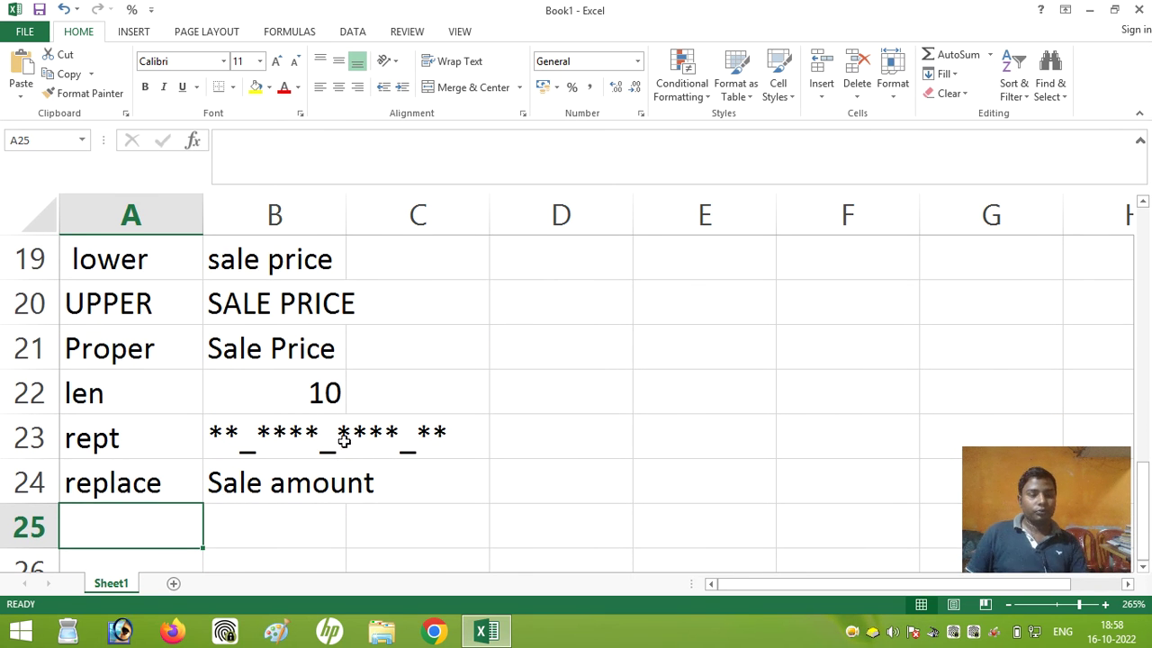
{"action": "scroll", "coordinate": [449, 468], "scroll_direction": "down", "scroll_amount": 2}
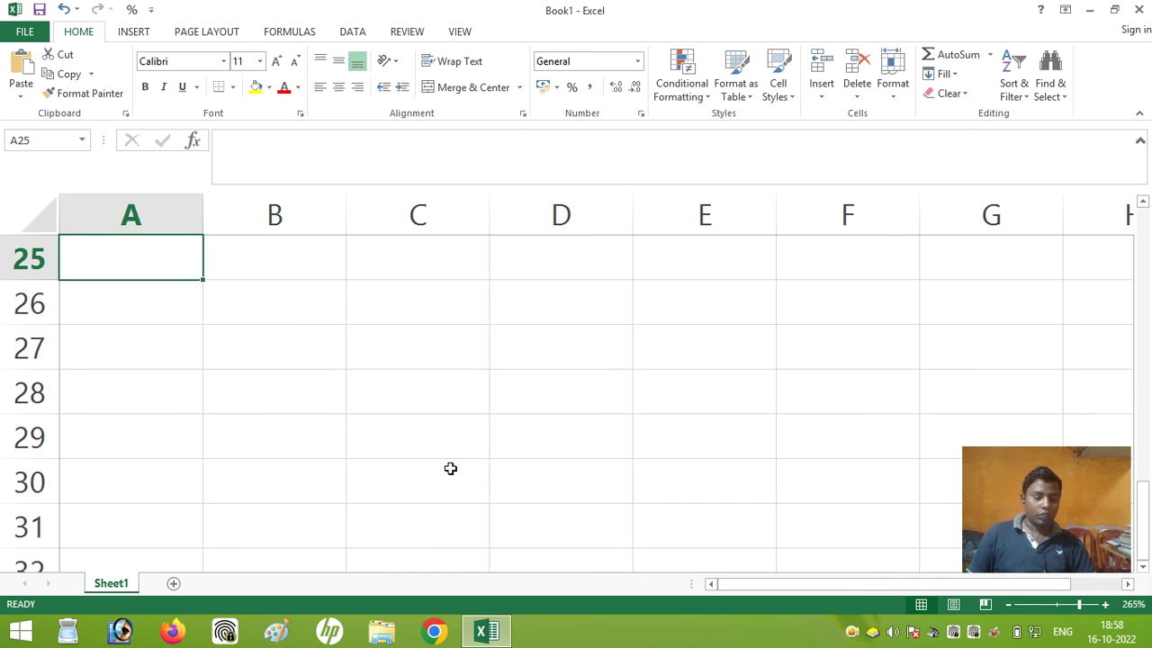
{"action": "type", "text": "search"}
{"action": "left_click", "coordinate": [381, 255]}
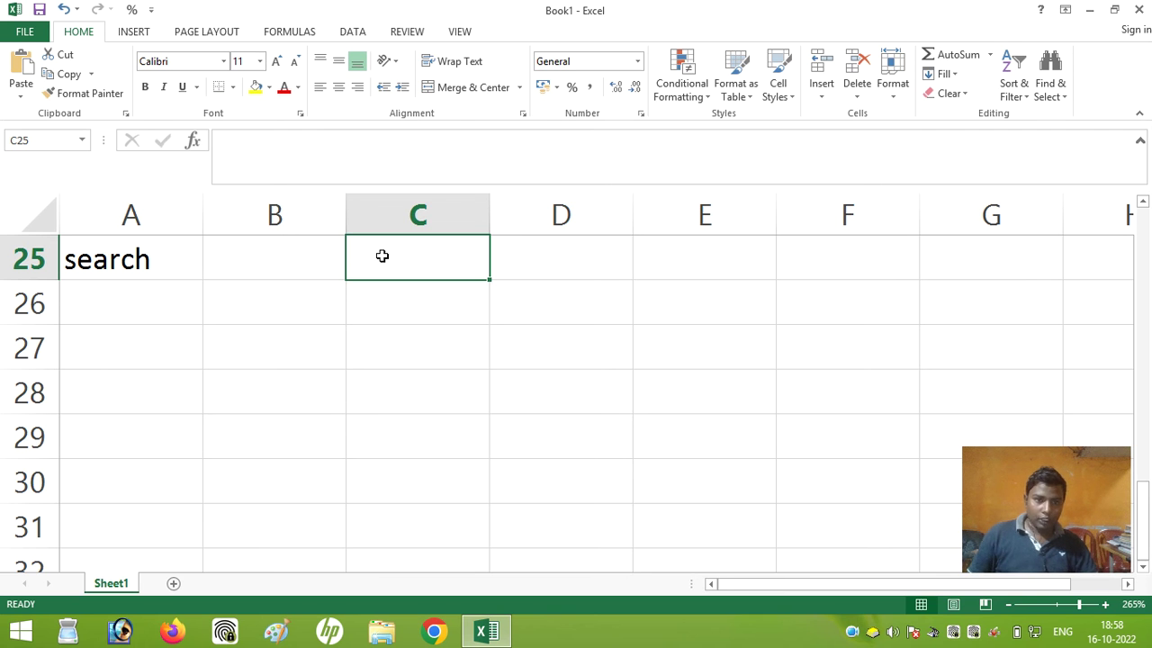
{"action": "type", "text": "Pro"}
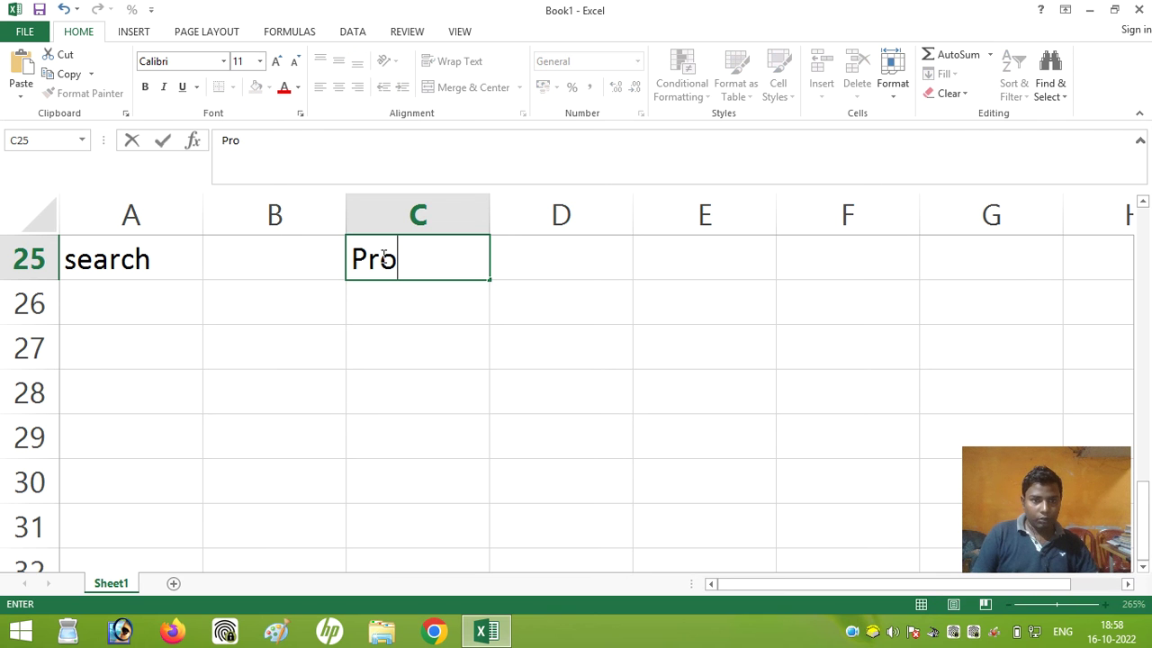
{"action": "type", "text": "fit Margin"}
{"action": "key", "text": "Return"}
{"action": "type", "text": "Margin"}
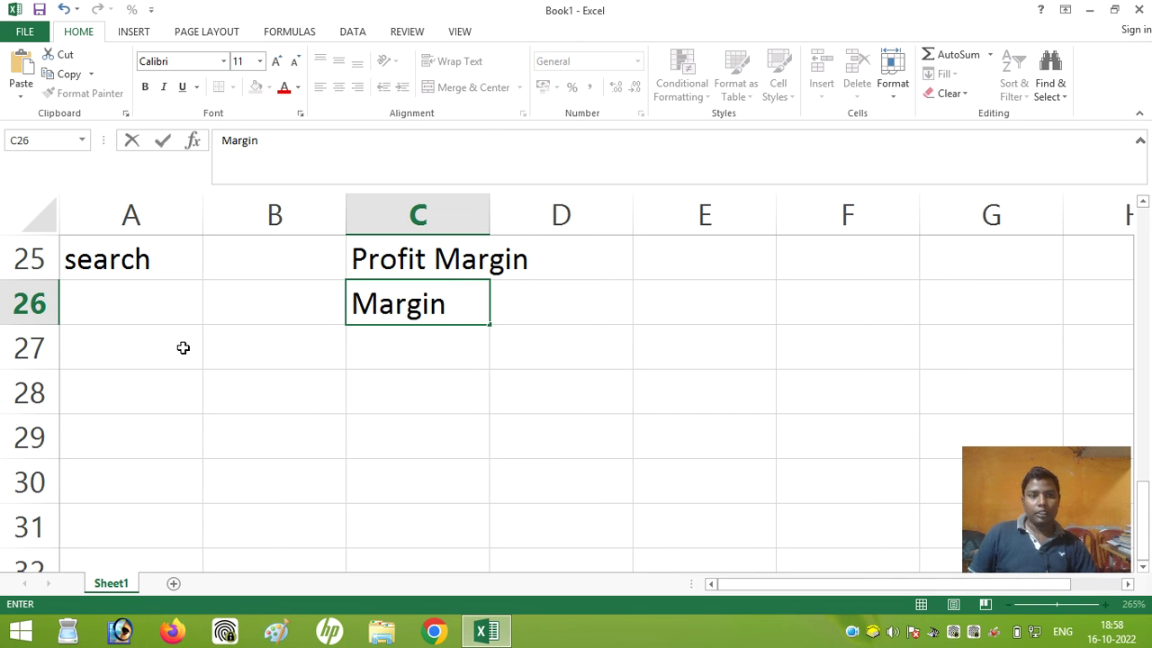
{"action": "left_click", "coordinate": [108, 364]}
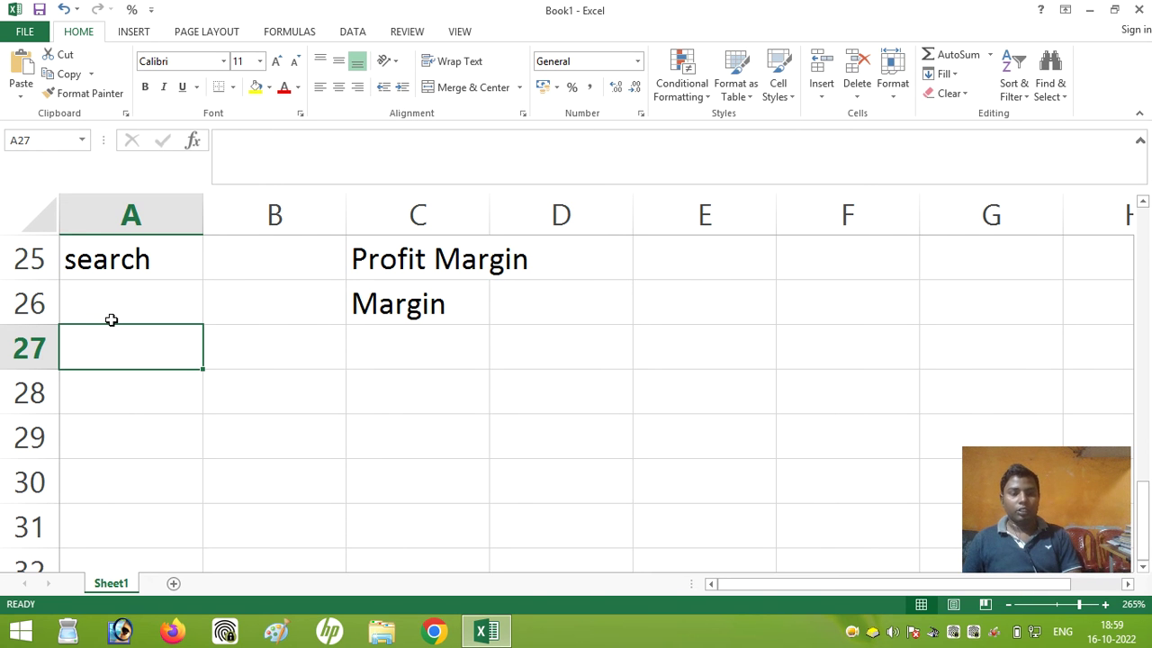
- Enter =SEARCH(C26,C25) in A27, which returns 8
{"action": "type", "text": "=search("}
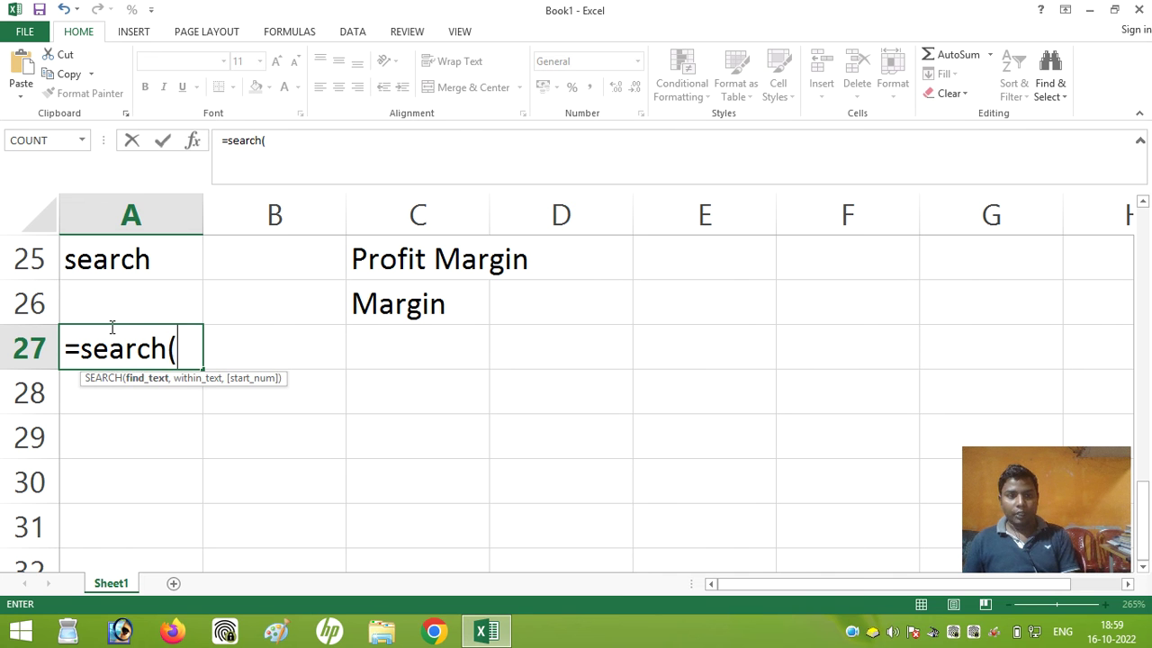
{"action": "left_click", "coordinate": [394, 309]}
{"action": "type", "text": ","}
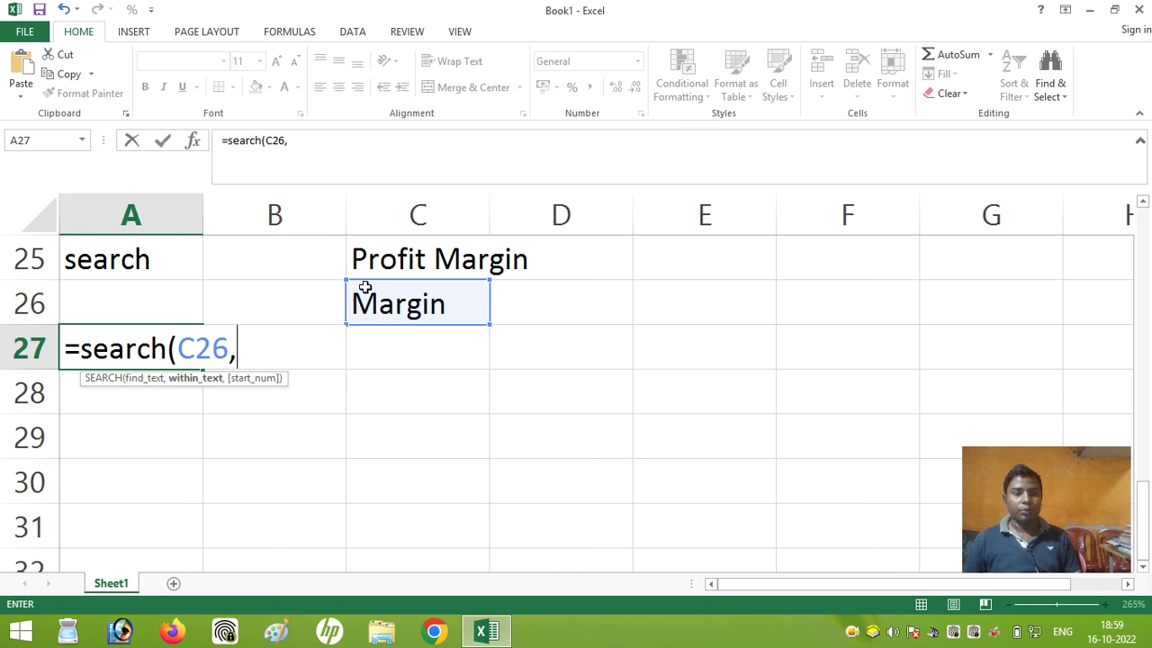
{"action": "left_click", "coordinate": [397, 258]}
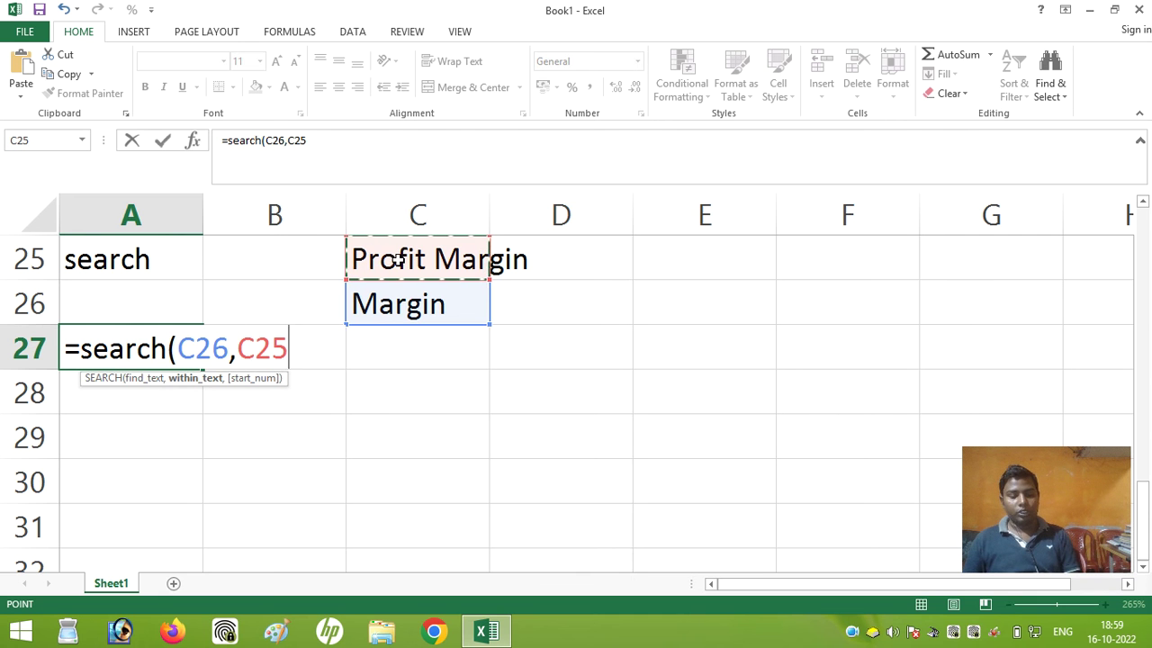
{"action": "type", "text": ")"}
{"action": "key", "text": "Return"}
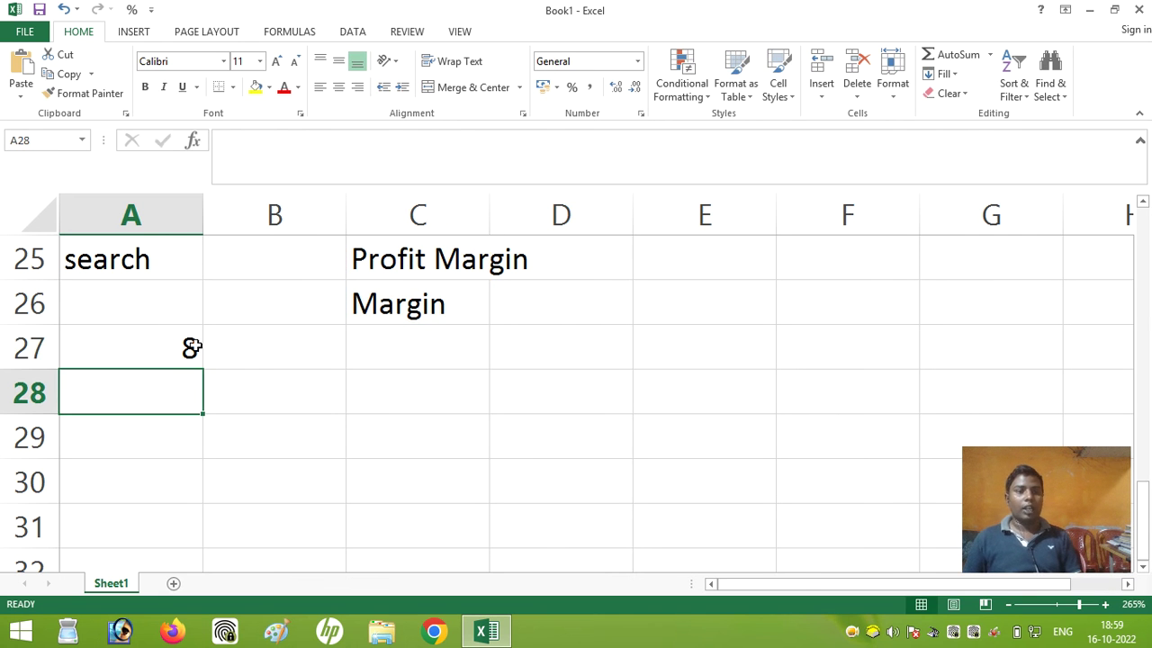
{"action": "left_click", "coordinate": [162, 353]}
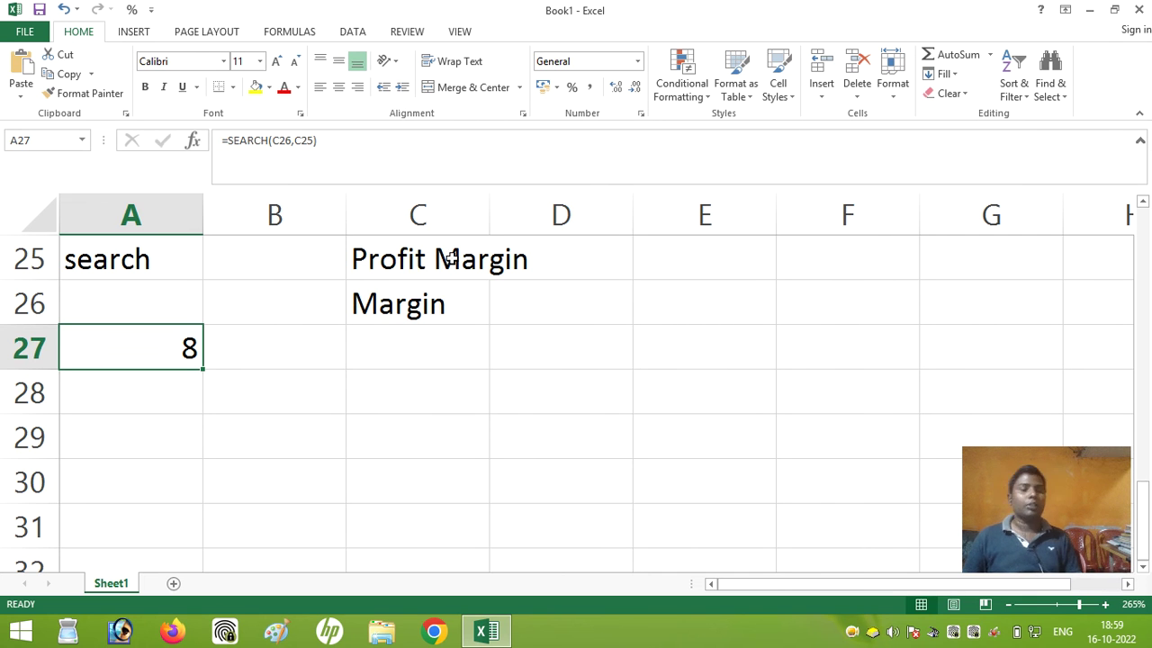
{"action": "left_click", "coordinate": [147, 383]}
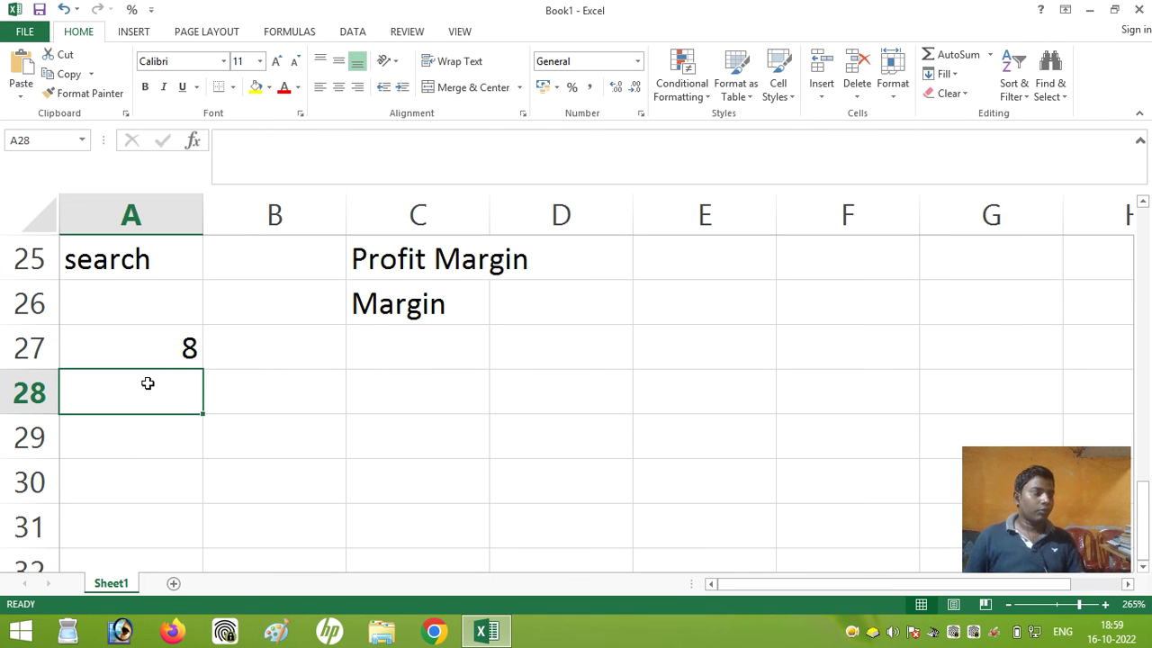
- Label A28 T and enter the sample values 'rainfall' in C28 and 19 in C29
{"action": "type", "text": "t"}
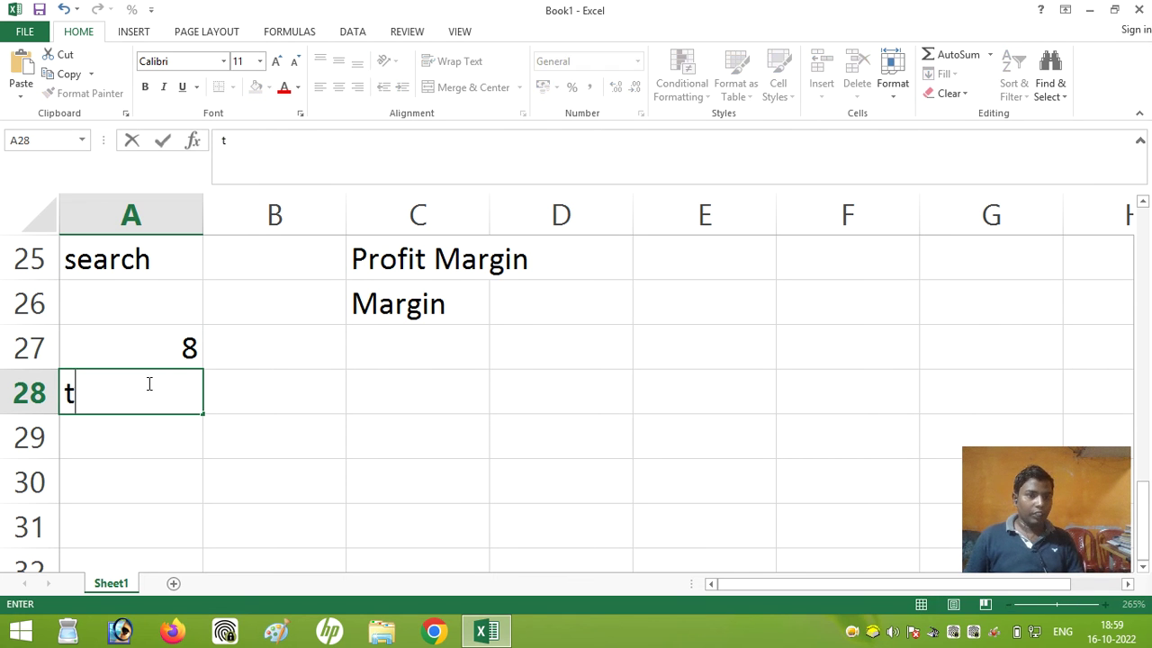
{"action": "key", "text": "BackSpace"}
{"action": "type", "text": "T"}
{"action": "left_click", "coordinate": [185, 421]}
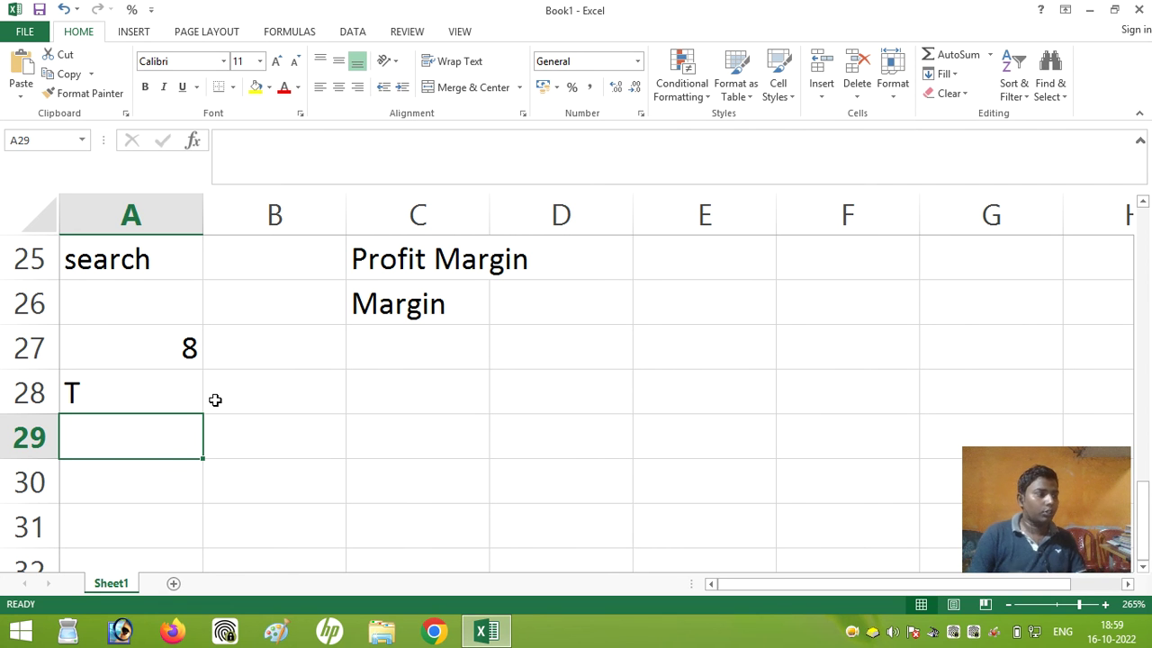
{"action": "type", "text": "RAIN"}
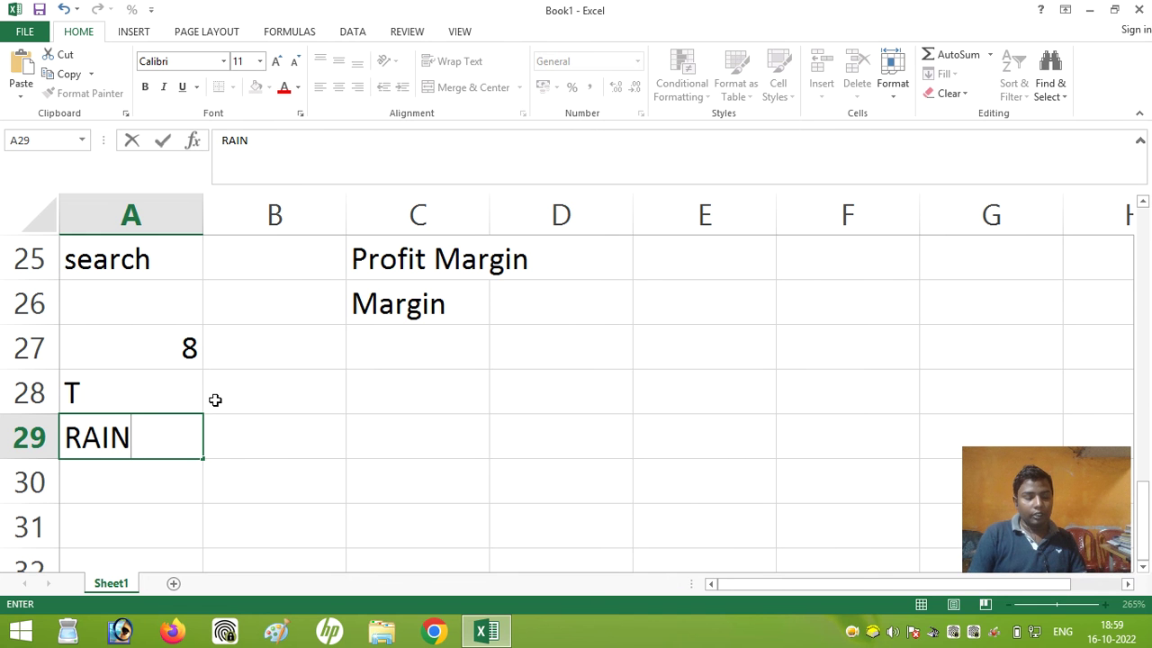
{"action": "type", "text": "F"}
{"action": "key", "text": "BackSpace"}
{"action": "key", "text": "BackSpace"}
{"action": "key", "text": "BackSpace"}
{"action": "key", "text": "BackSpace"}
{"action": "key", "text": "BackSpace"}
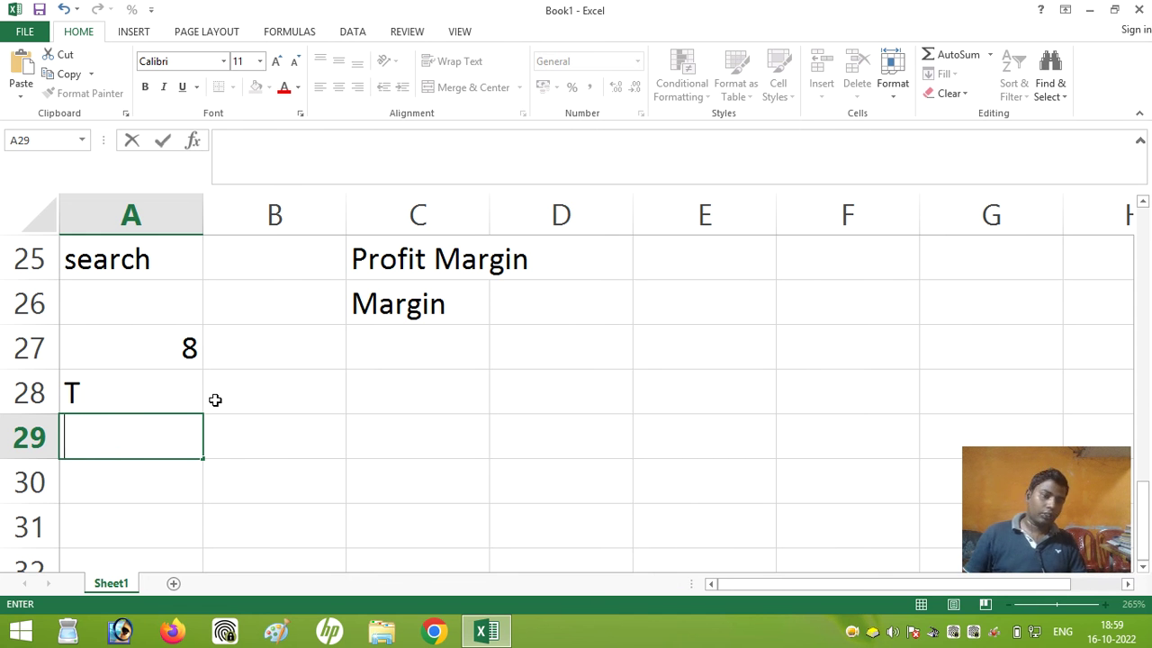
{"action": "left_click", "coordinate": [426, 403]}
{"action": "type", "text": "ra"}
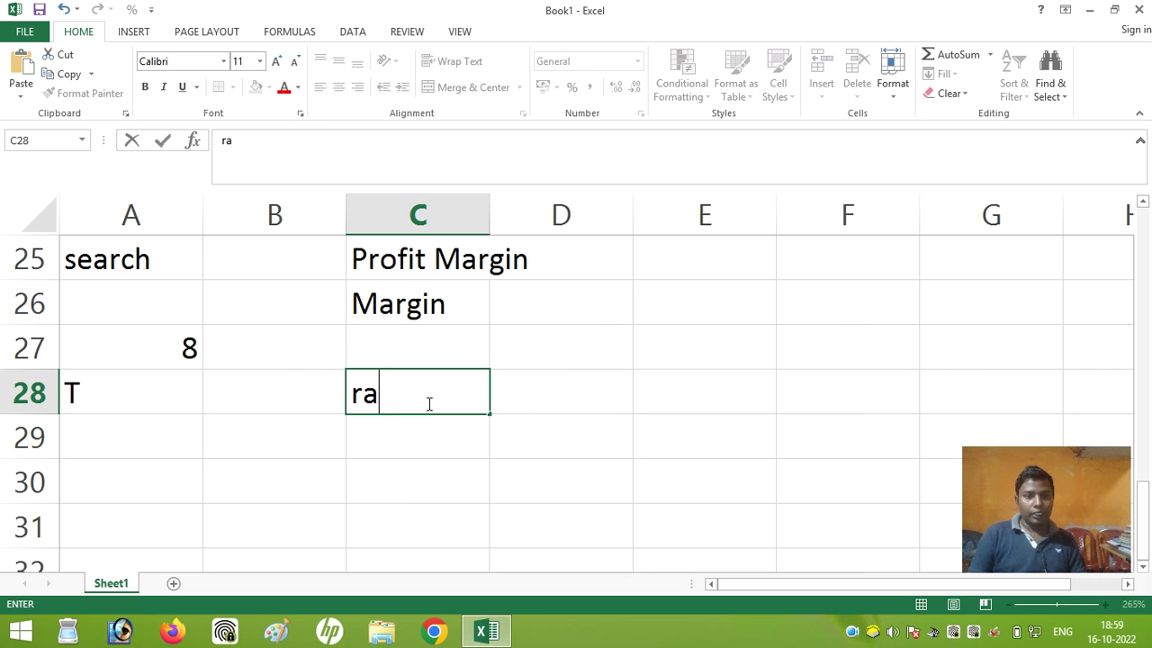
{"action": "type", "text": "infall"}
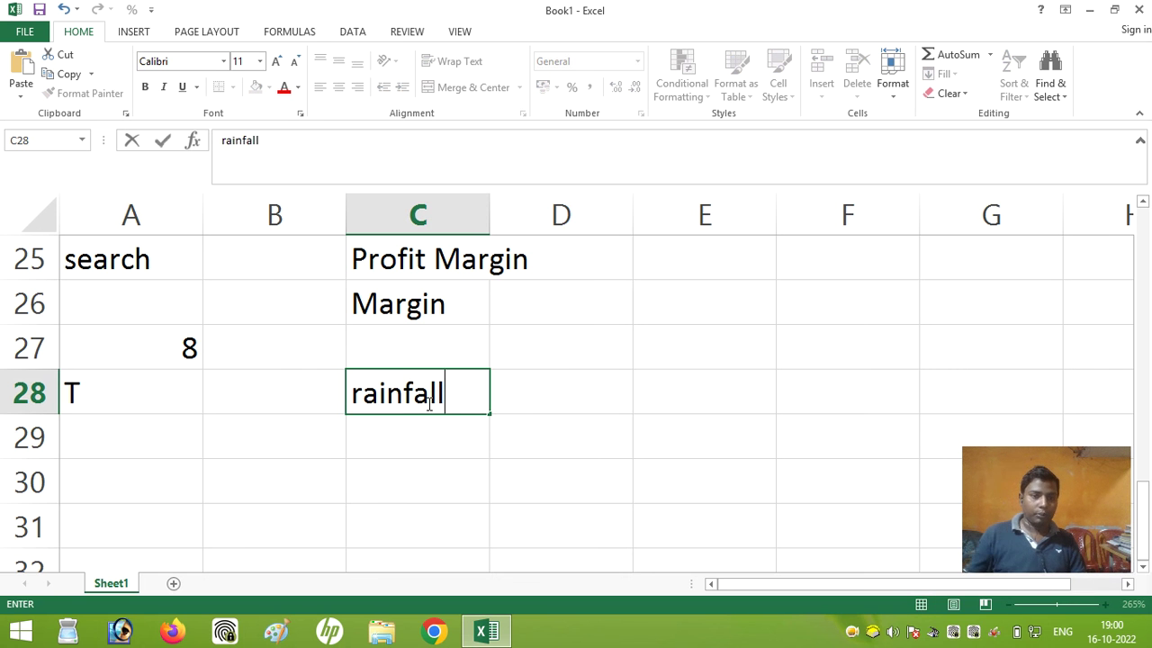
{"action": "left_click", "coordinate": [459, 447]}
{"action": "type", "text": "19"}
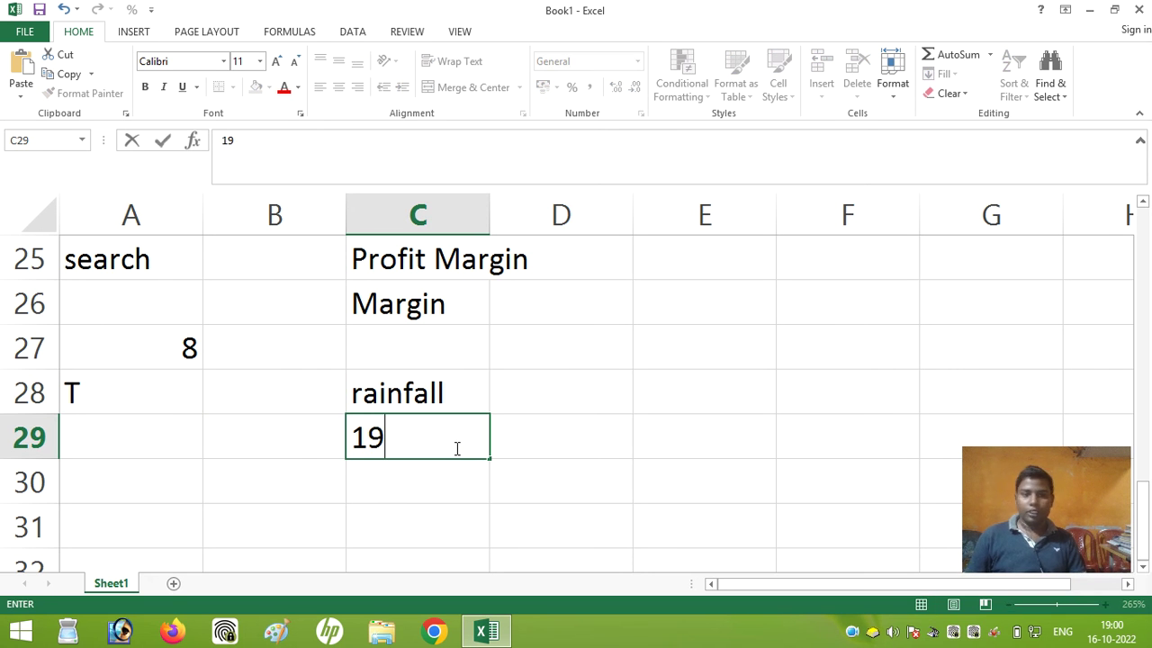
{"action": "left_click", "coordinate": [155, 424]}
- Enter =T(C28) in A29 and =T(C29) in A30. Only A29 returns 'rainfall'
{"action": "type", "text": "=t"}
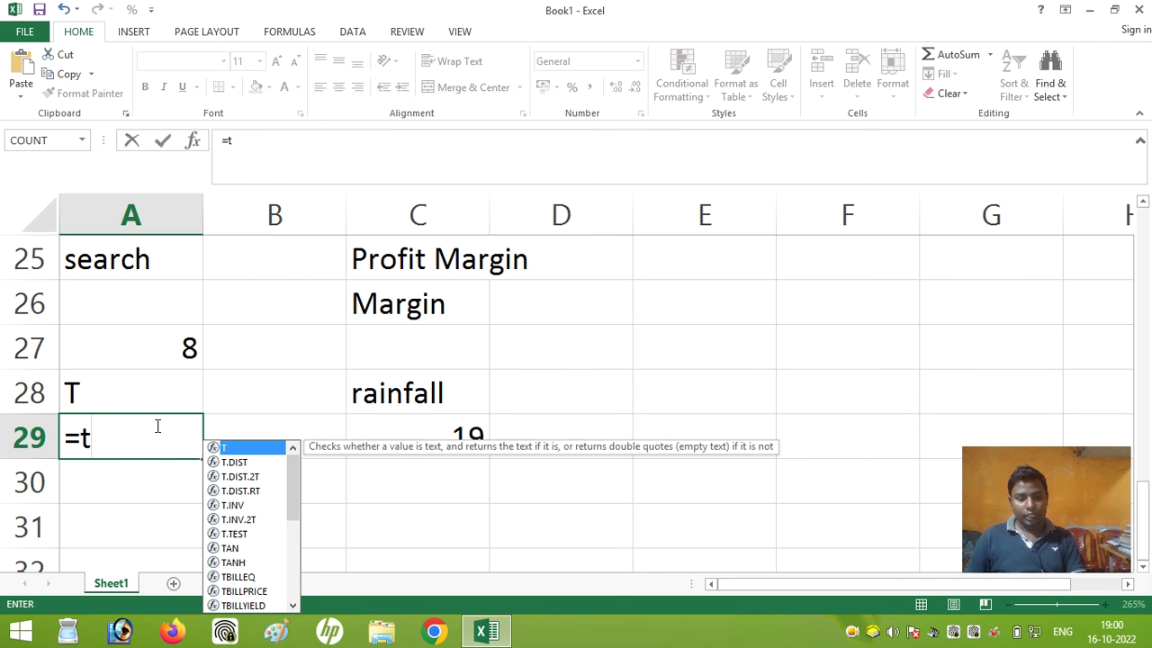
{"action": "type", "text": "("}
{"action": "left_click", "coordinate": [353, 393]}
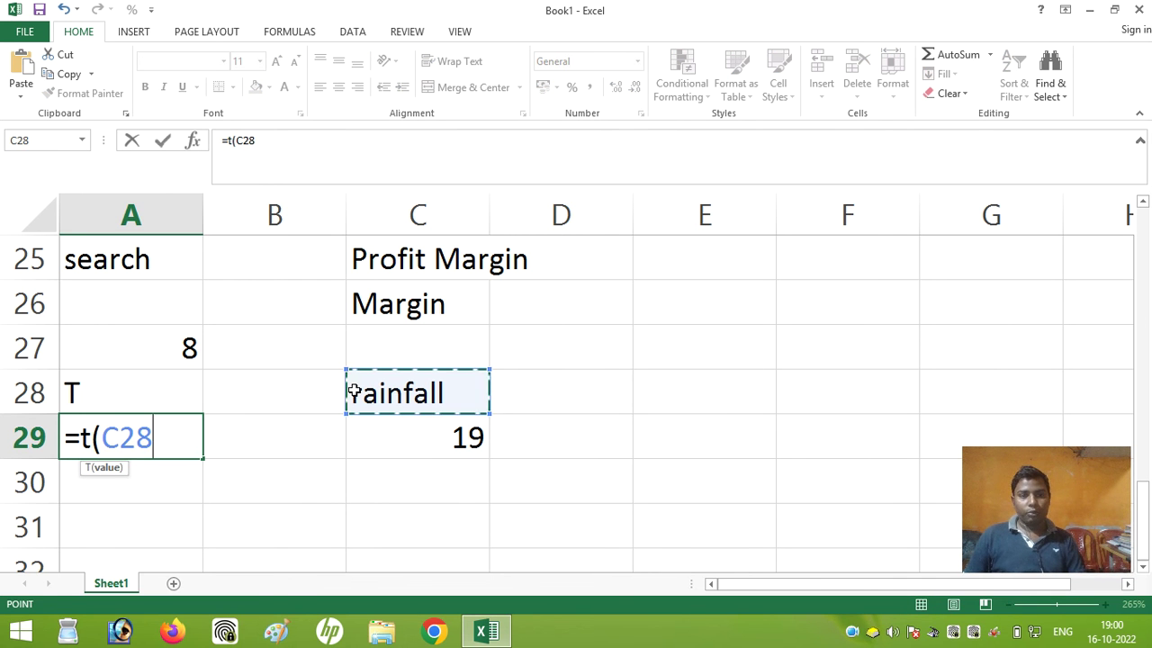
{"action": "type", "text": ")"}
{"action": "key", "text": "Return"}
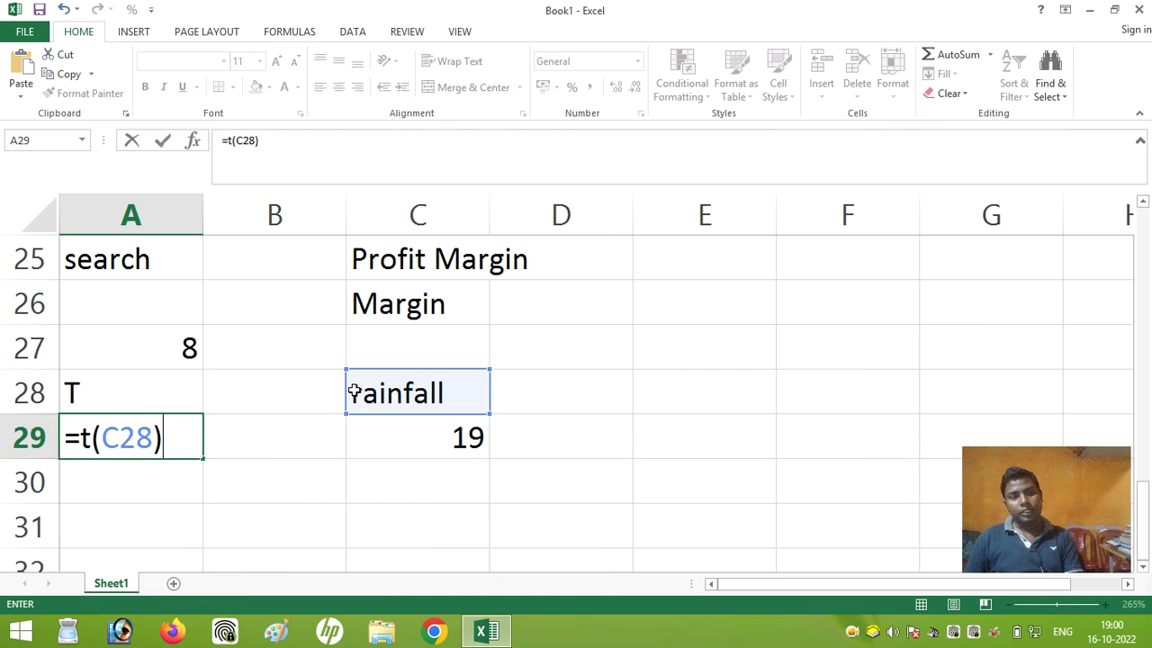
{"action": "type", "text": "="}
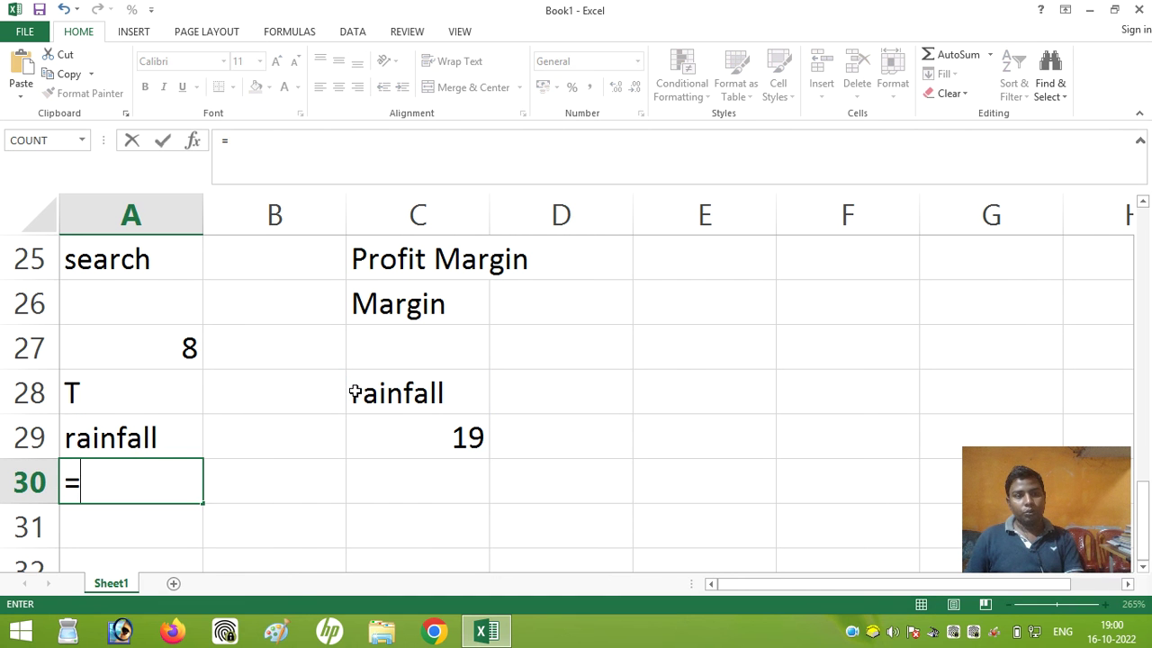
{"action": "type", "text": "t("}
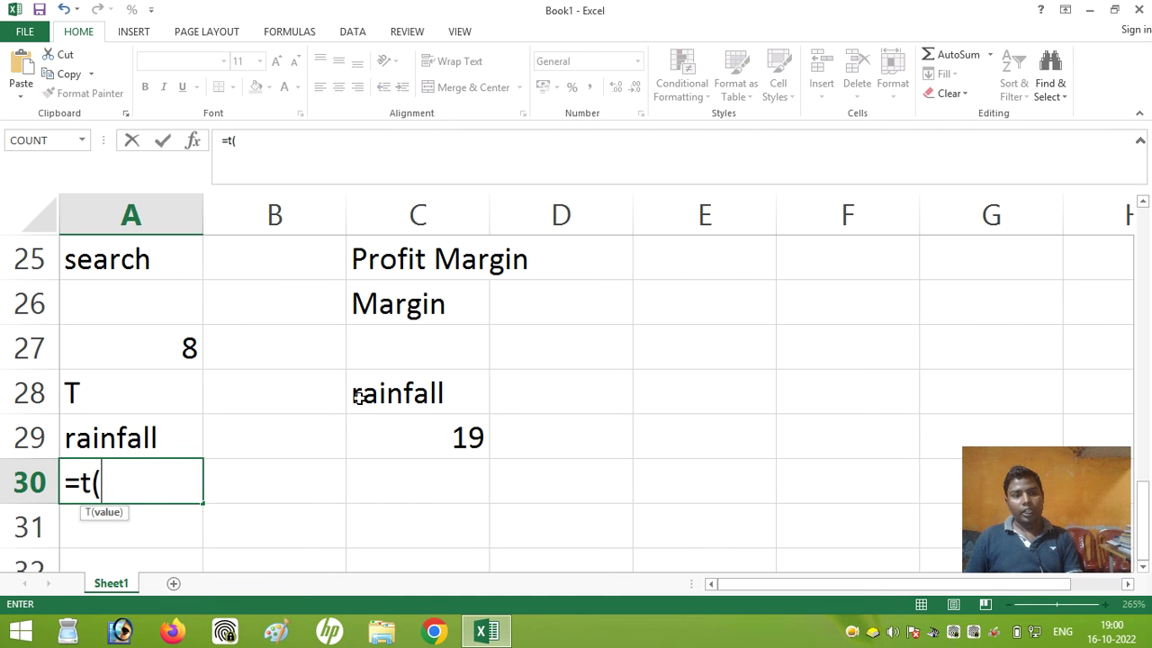
{"action": "left_click", "coordinate": [455, 432]}
{"action": "type", "text": ")"}
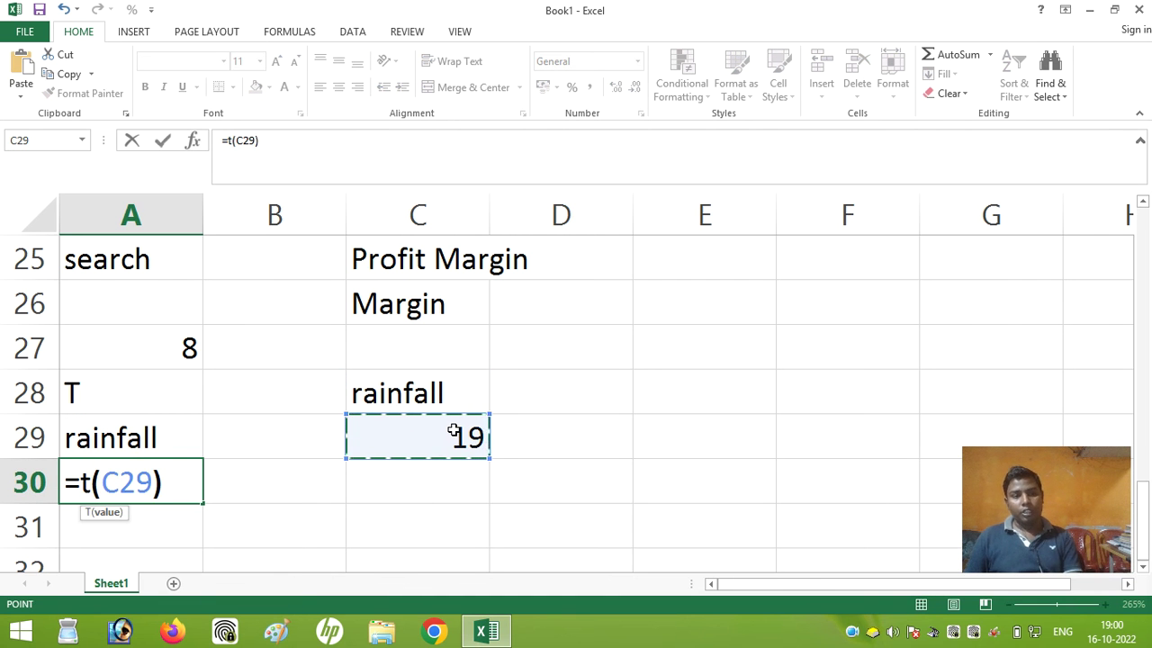
{"action": "key", "text": "Return"}
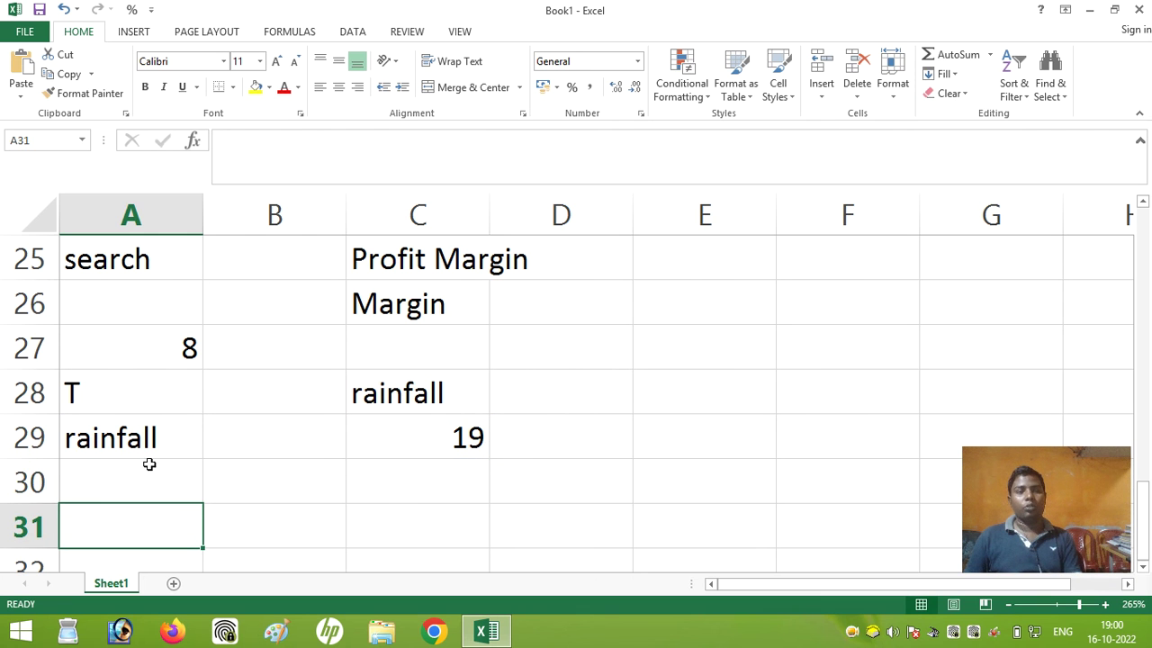
{"action": "left_click", "coordinate": [118, 474]}
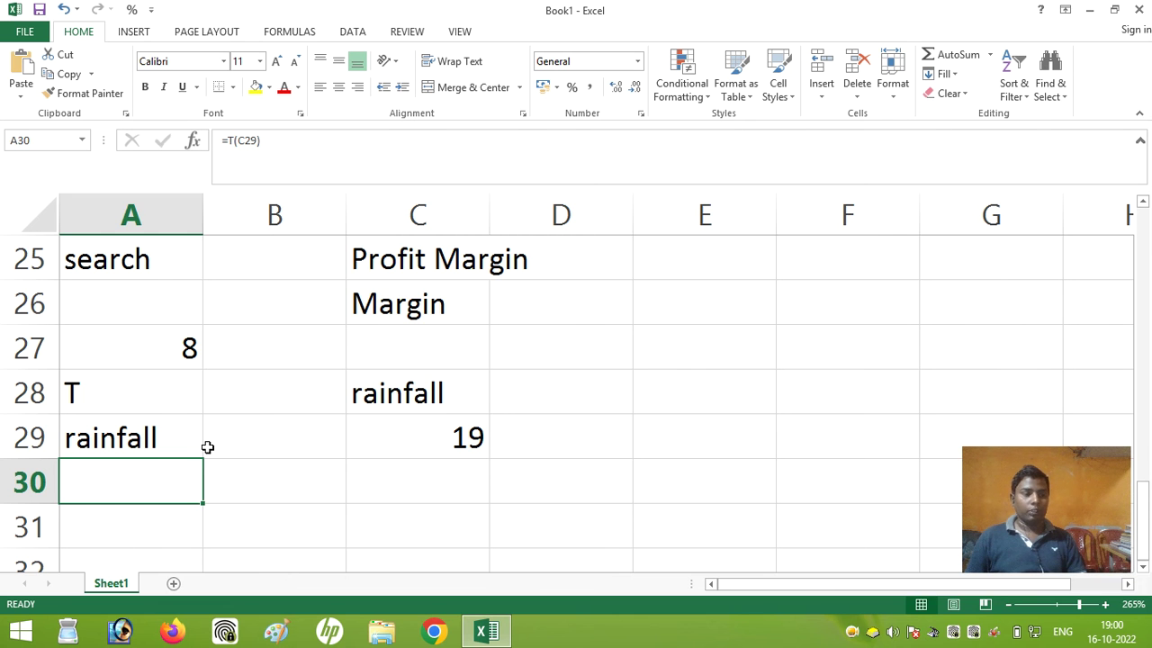
{"action": "type", "text": "STATISTICAL FUNCTION"}
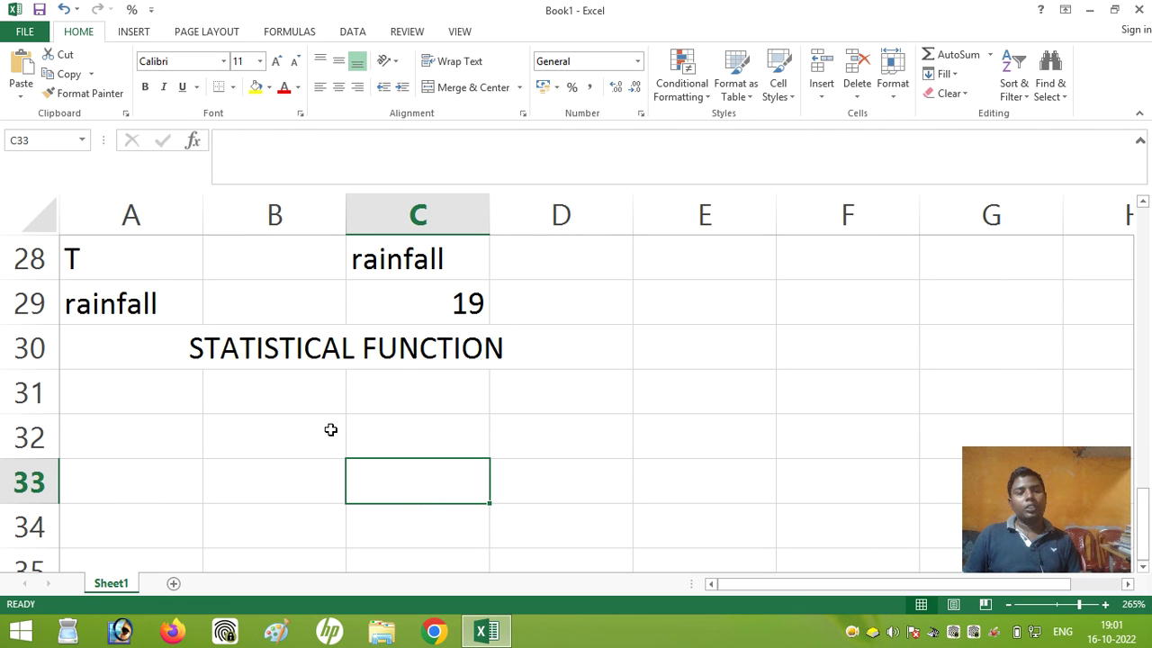
- Type AVERAGE in A31, with the sample values 15, 20 and 25 in C31, D31 and E31
{"action": "left_click", "coordinate": [133, 406]}
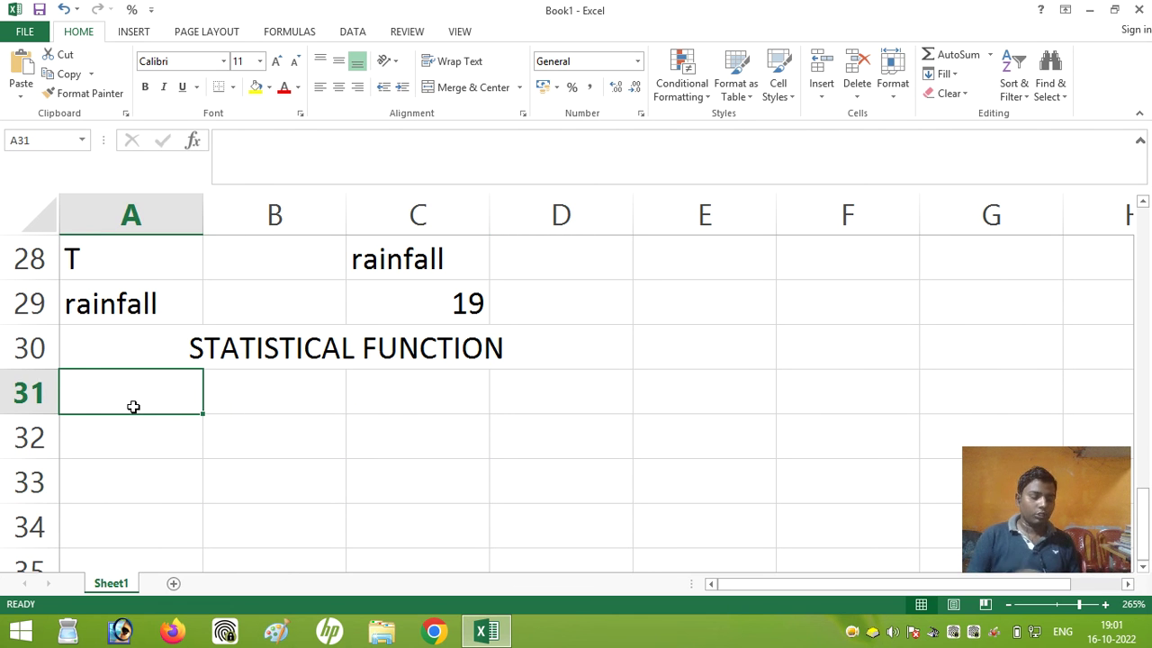
{"action": "type", "text": "AVER"}
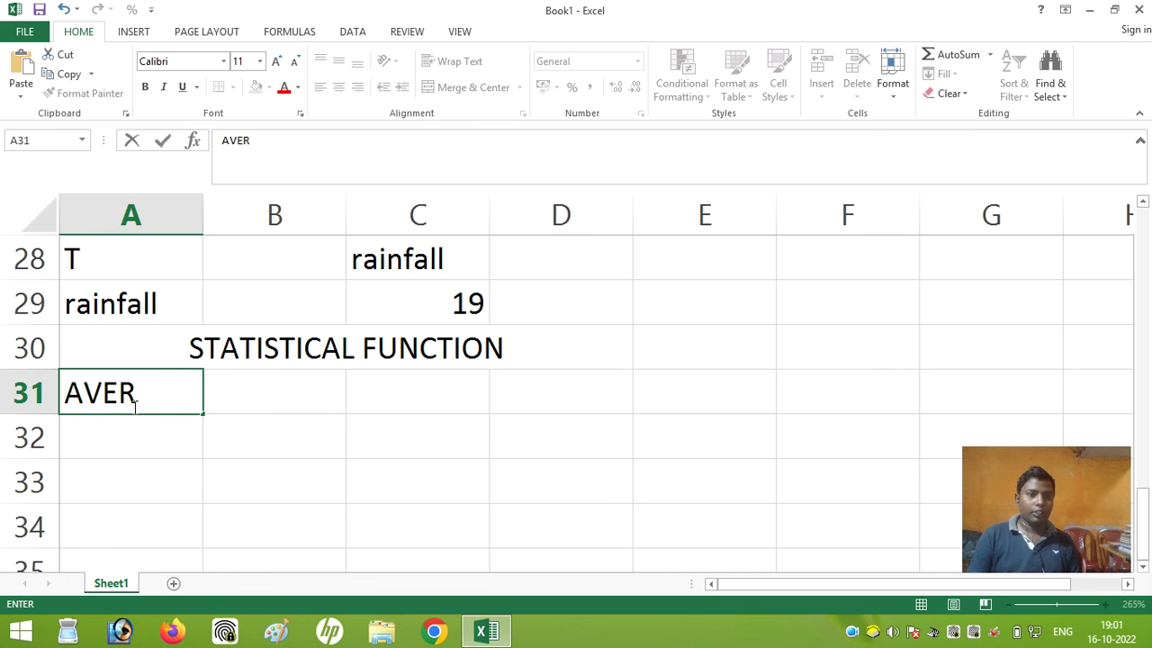
{"action": "type", "text": "AGE"}
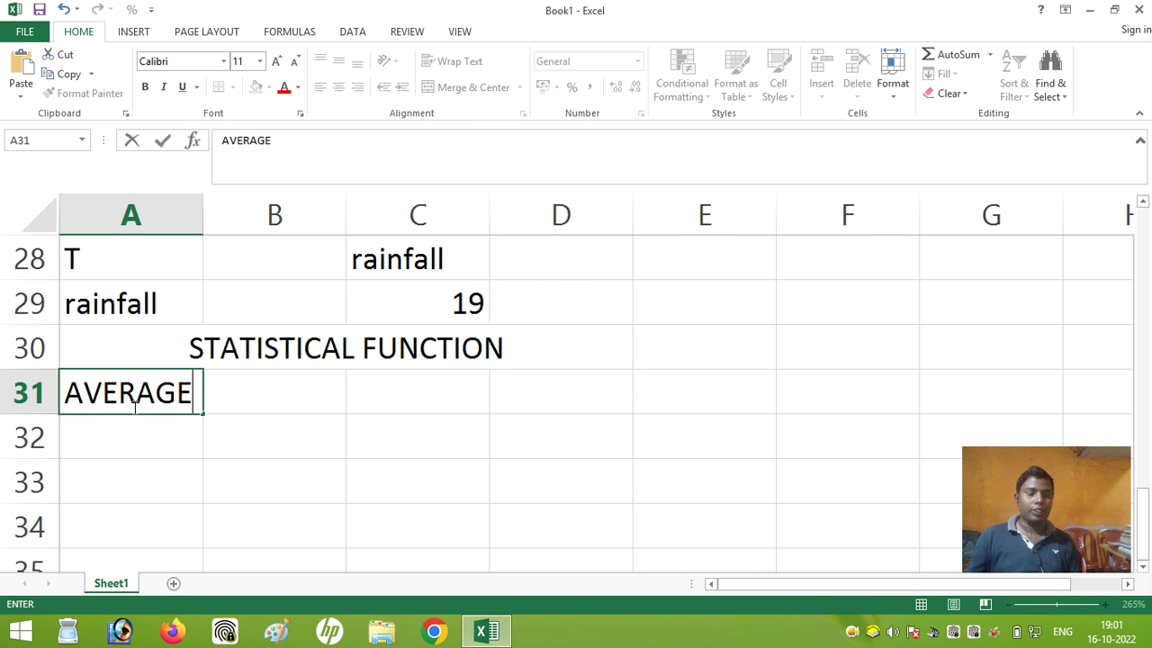
{"action": "left_click", "coordinate": [433, 388]}
{"action": "type", "text": "1"}
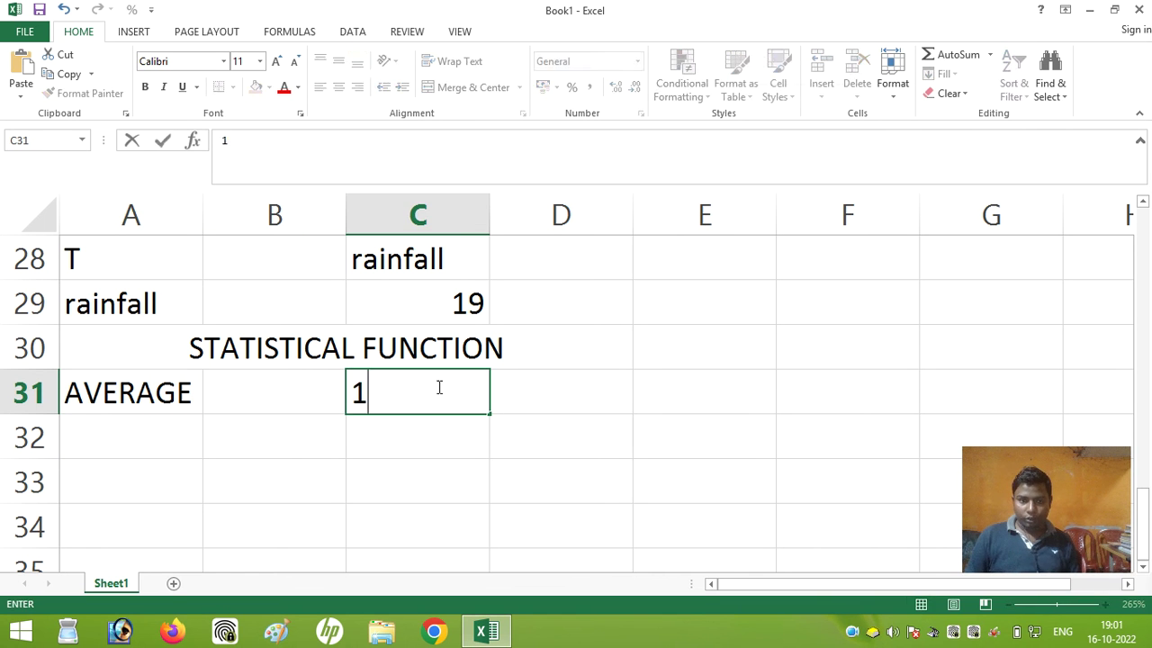
{"action": "type", "text": "5"}
{"action": "key", "text": "Tab"}
{"action": "type", "text": "20"}
{"action": "key", "text": "Tab"}
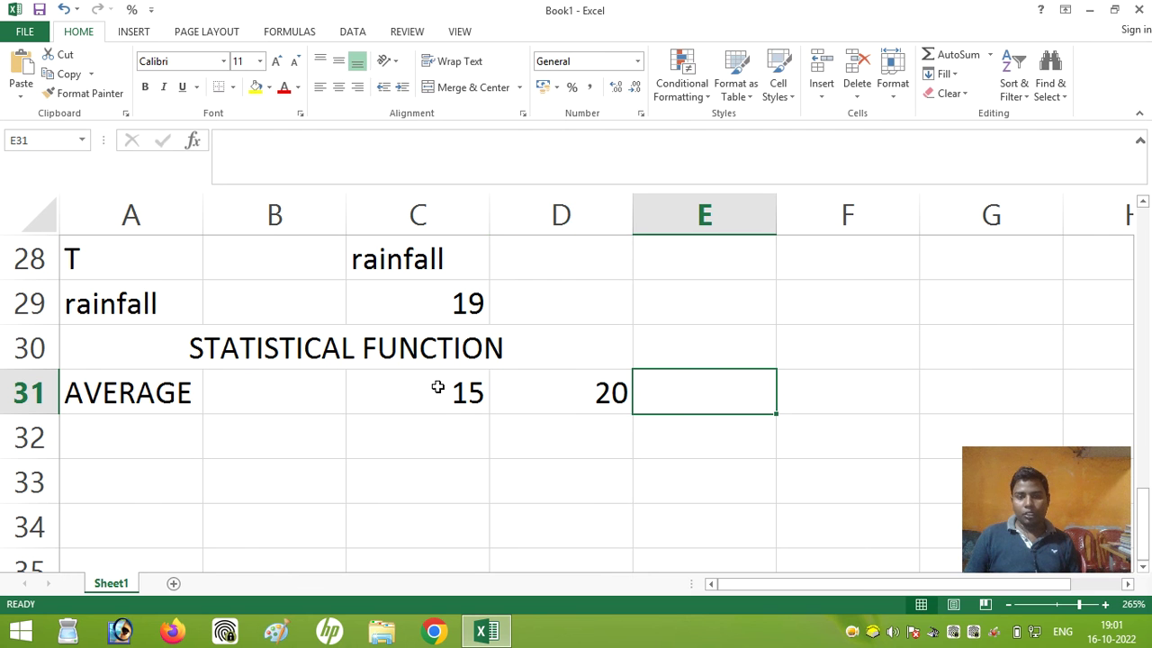
{"action": "type", "text": "25"}
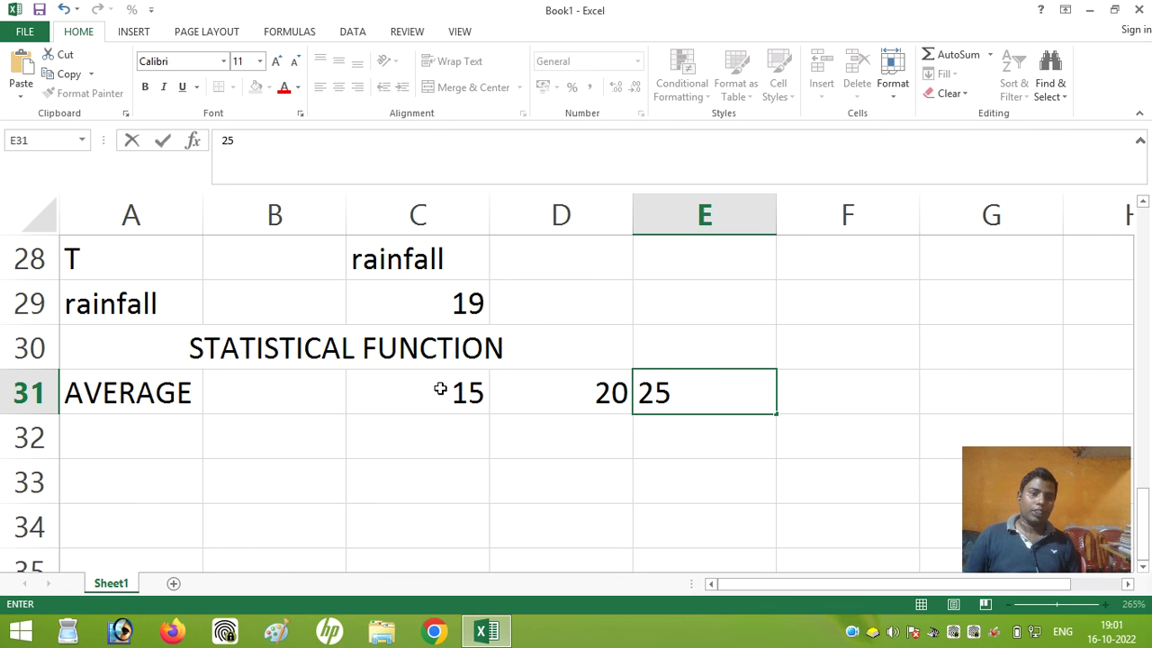
{"action": "left_click", "coordinate": [121, 444]}
- Enter =AVERAGE(C31,D31,E31) in A32, which returns 20
{"action": "type", "text": "="}
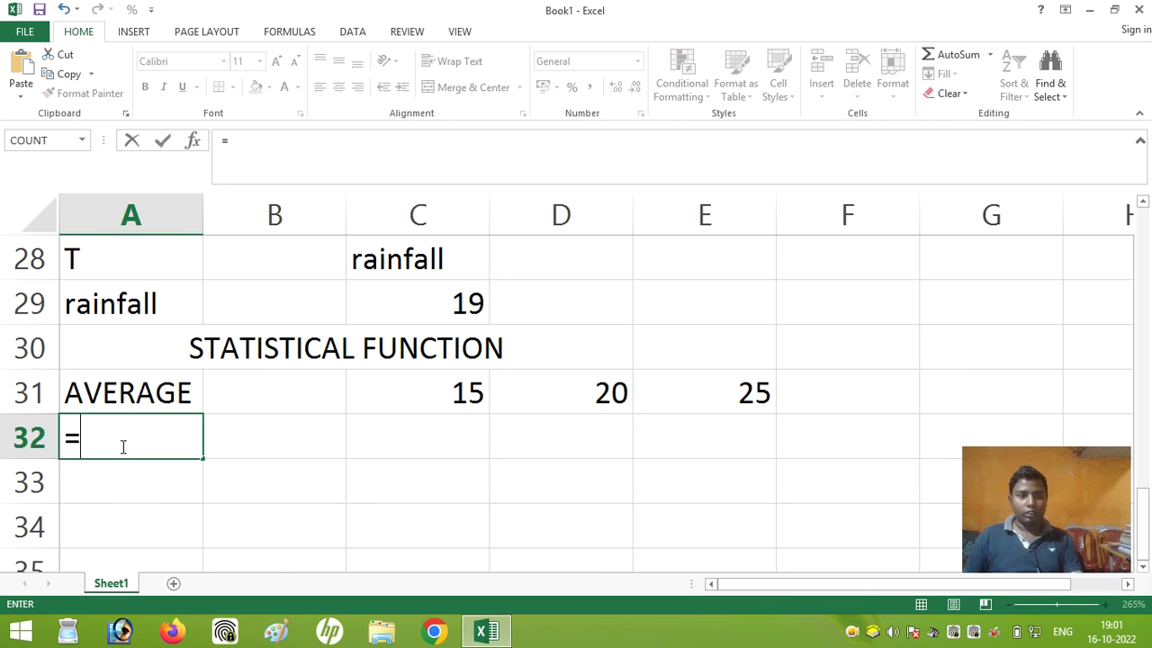
{"action": "type", "text": "AVE"}
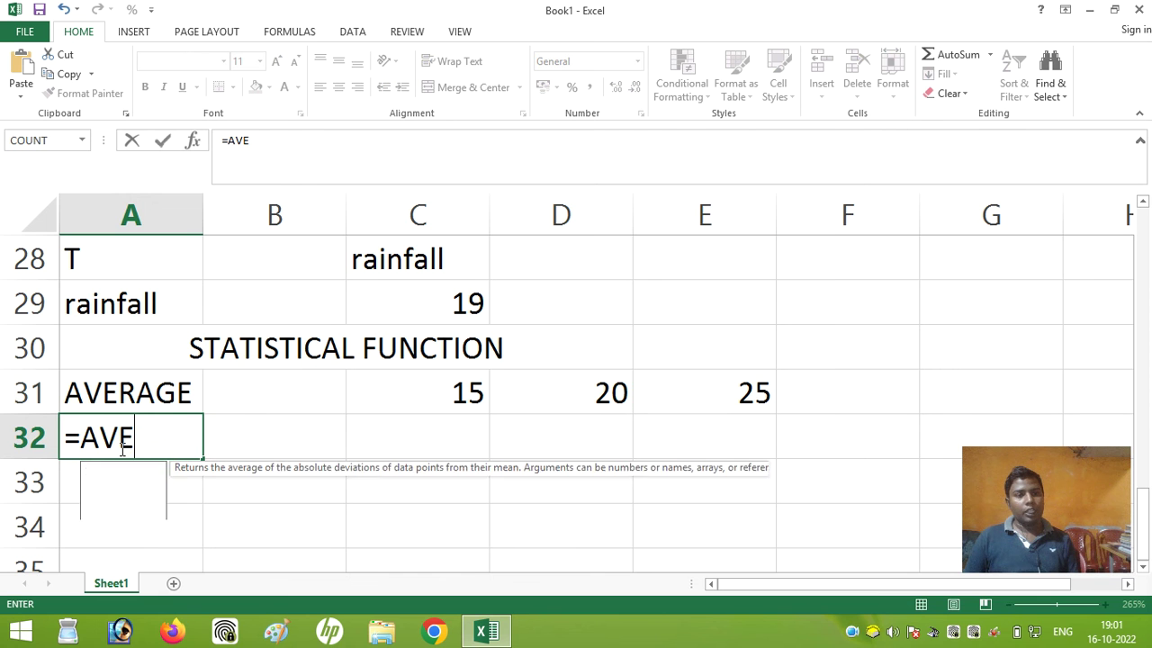
{"action": "type", "text": "RAGE"}
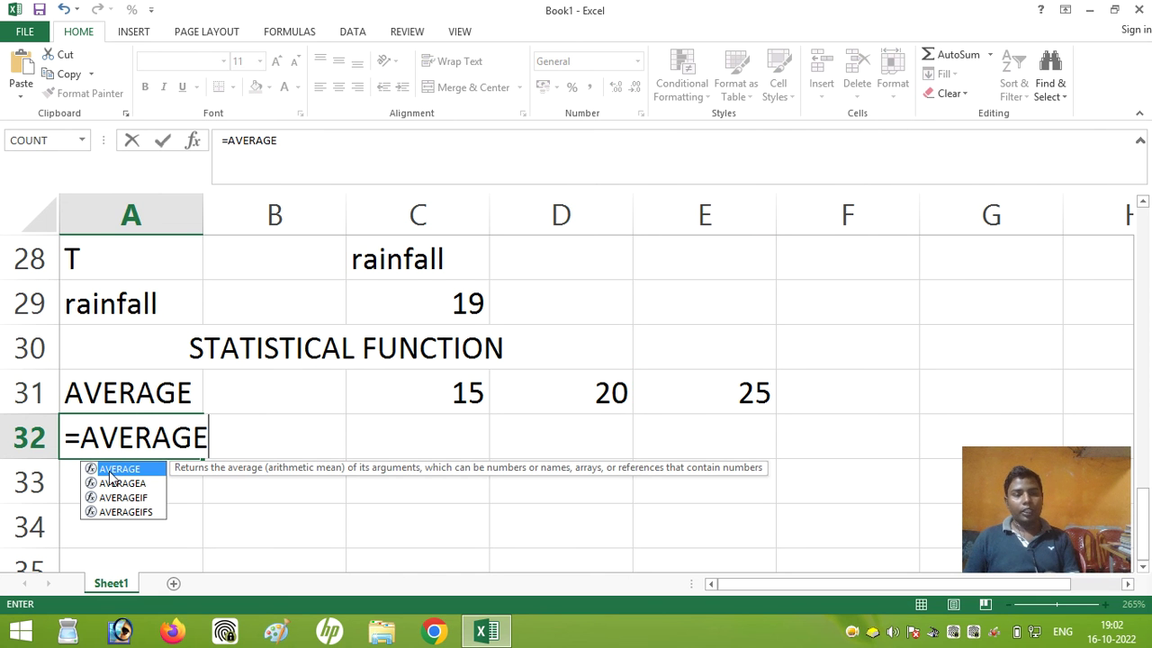
{"action": "double_click", "coordinate": [108, 470]}
{"action": "left_click", "coordinate": [425, 389]}
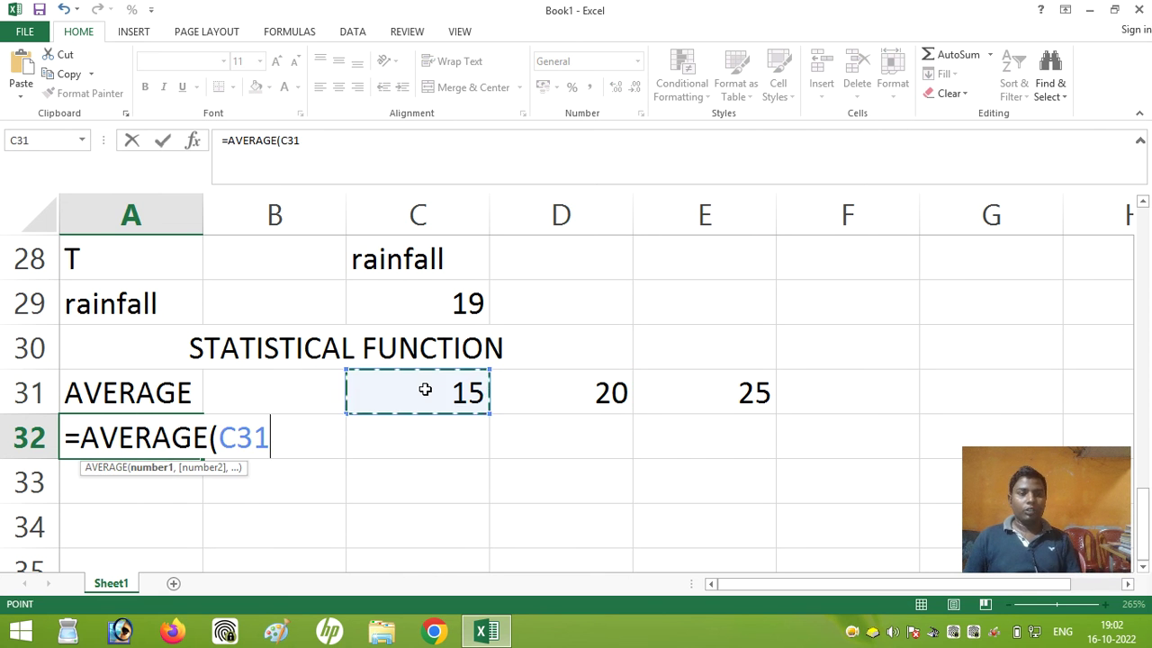
{"action": "type", "text": ","}
{"action": "left_click", "coordinate": [619, 389]}
{"action": "type", "text": ","}
{"action": "left_click", "coordinate": [723, 395]}
{"action": "type", "text": ")"}
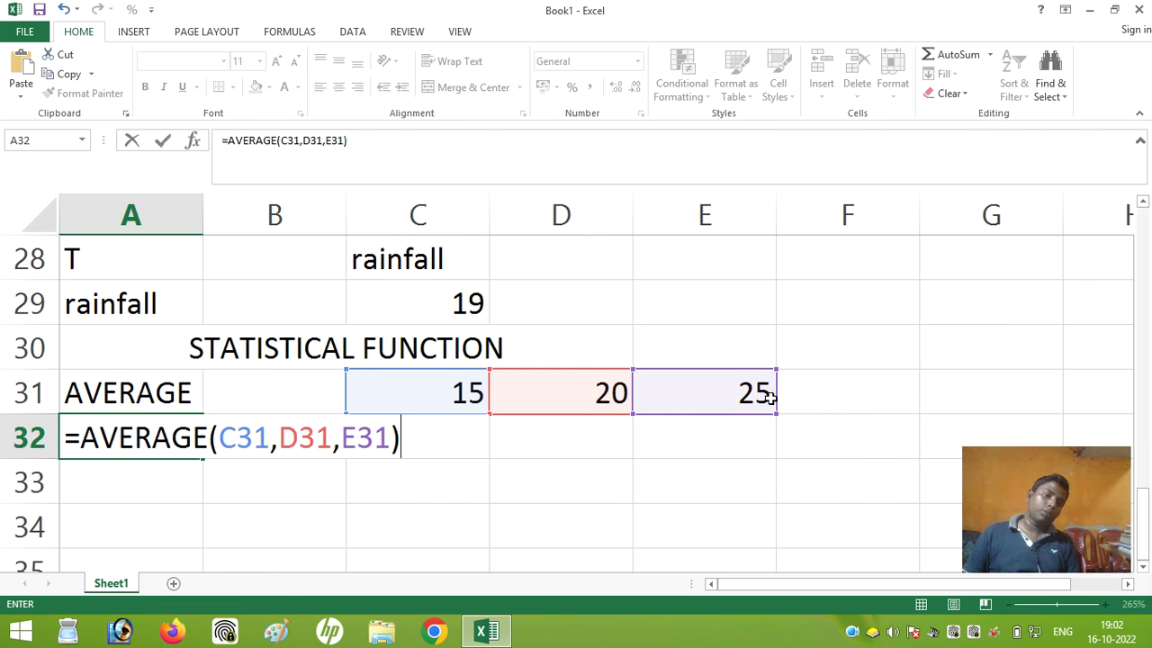
{"action": "key", "text": "Return"}
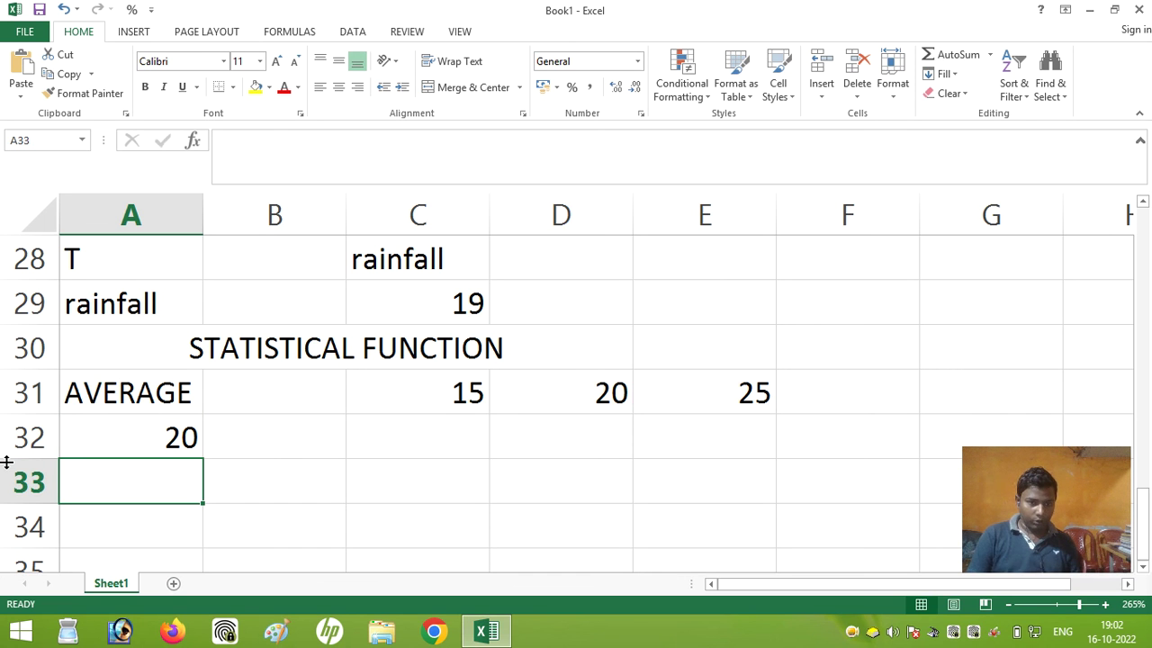
- Label A33 MIN and enter =MIN(C31:E31) in B33, which returns 15
{"action": "type", "text": "MIN"}
{"action": "key", "text": "Tab"}
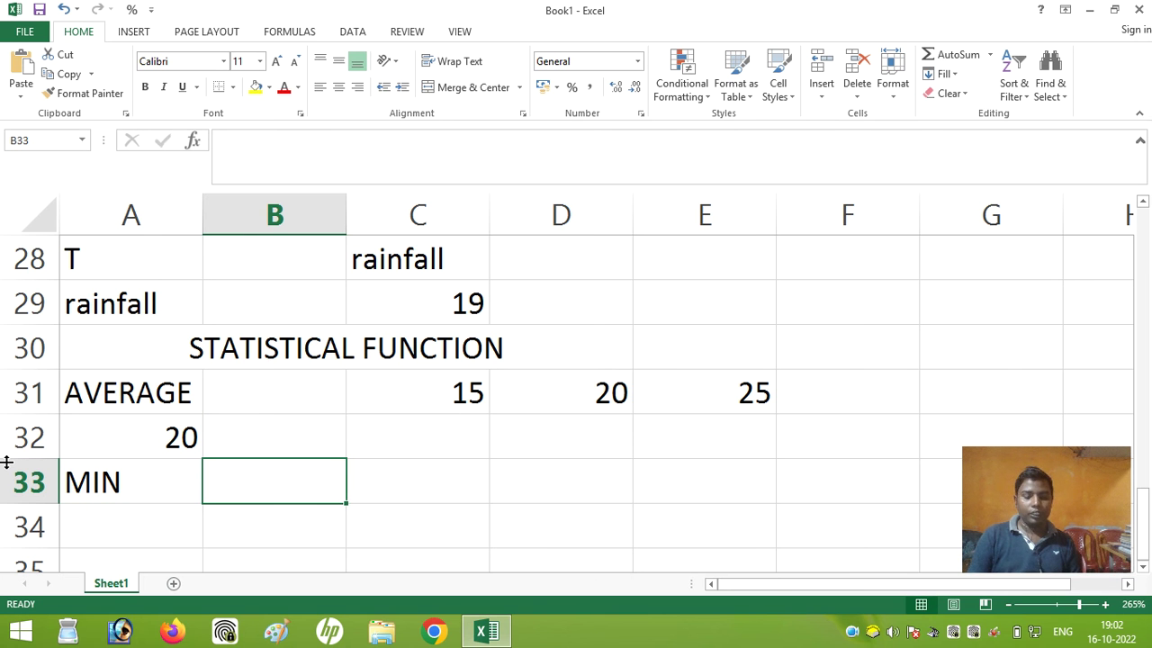
{"action": "type", "text": "="}
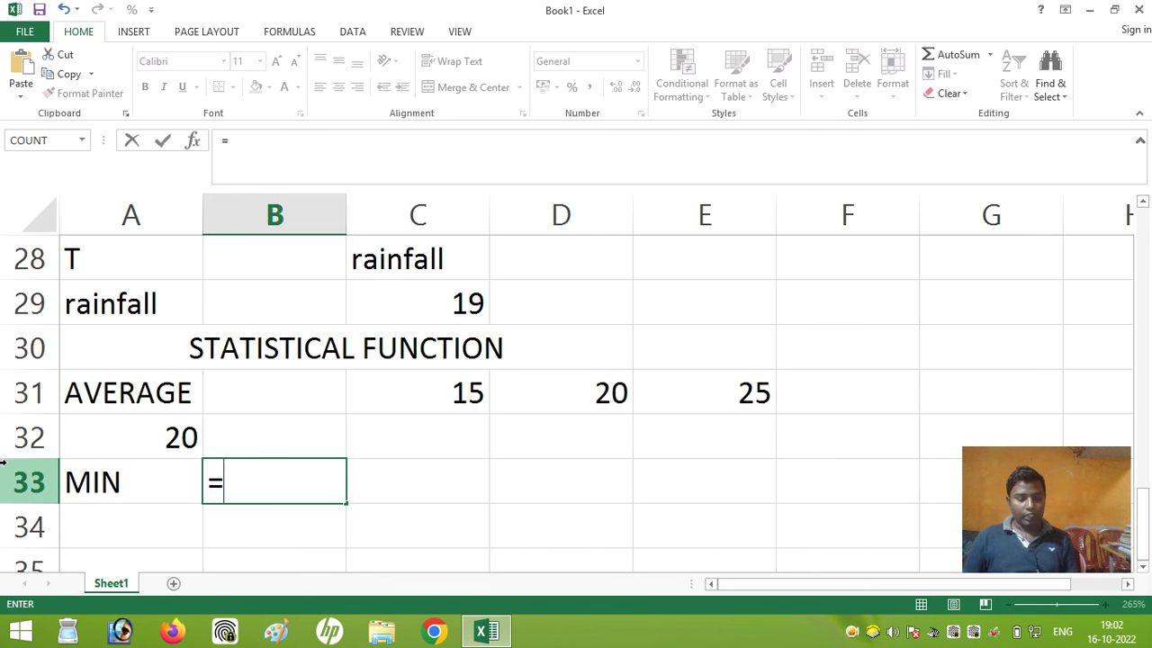
{"action": "type", "text": "MIN("}
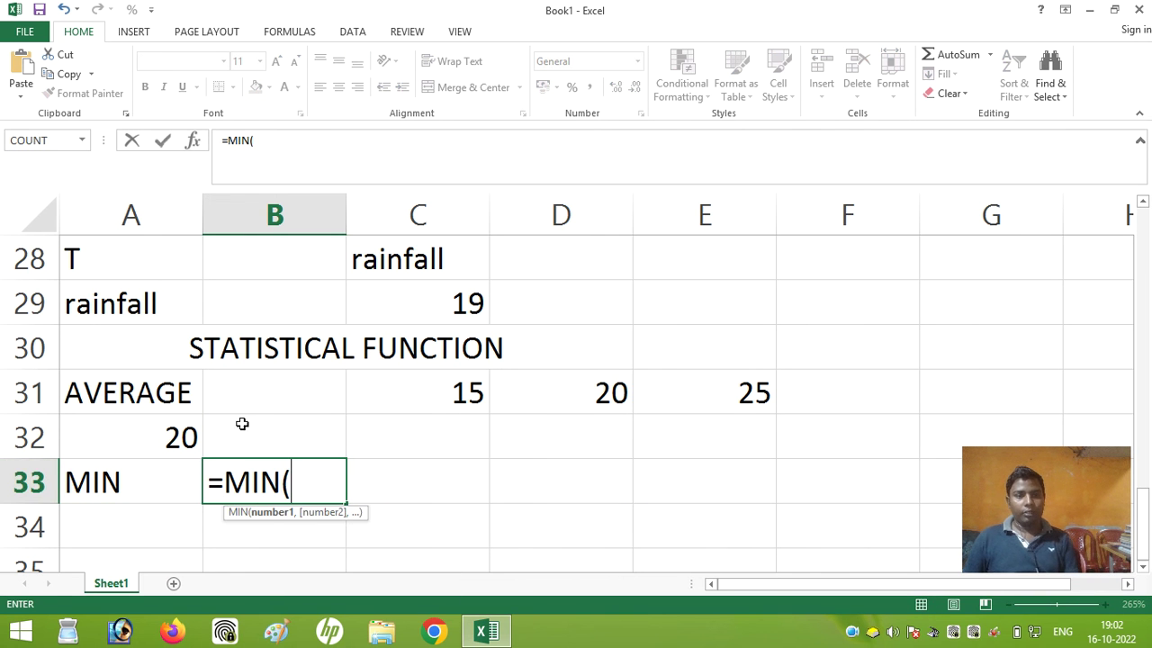
{"action": "left_click_drag", "start_coordinate": [441, 373], "coordinate": [749, 385]}
{"action": "type", "text": ")"}
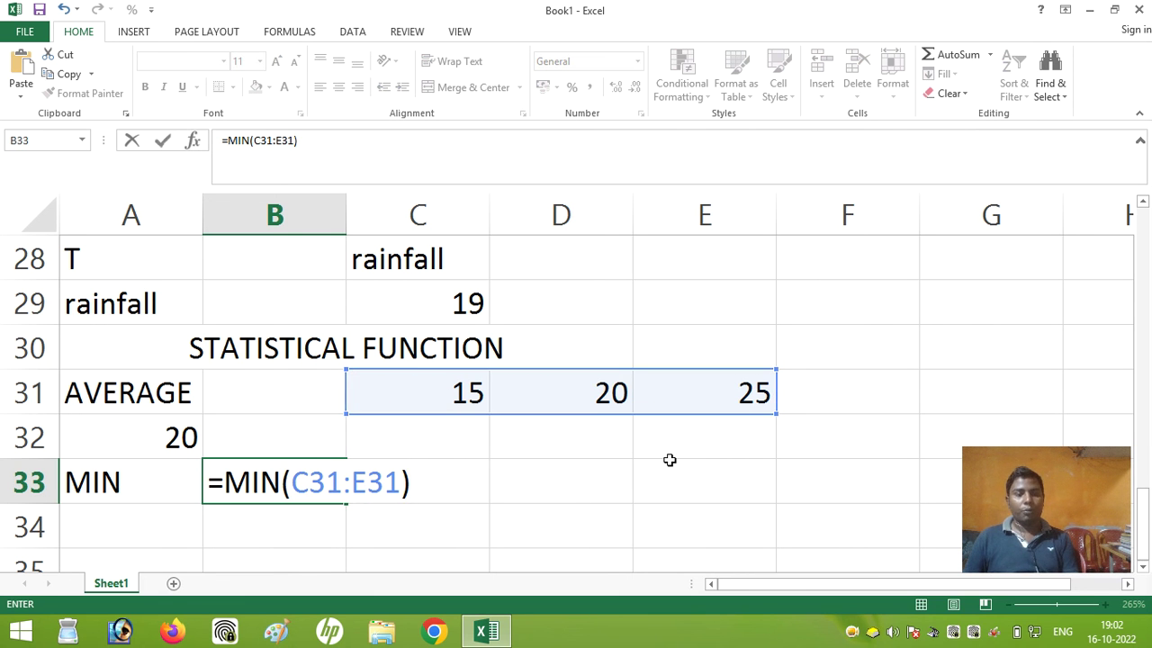
{"action": "key", "text": "Return"}
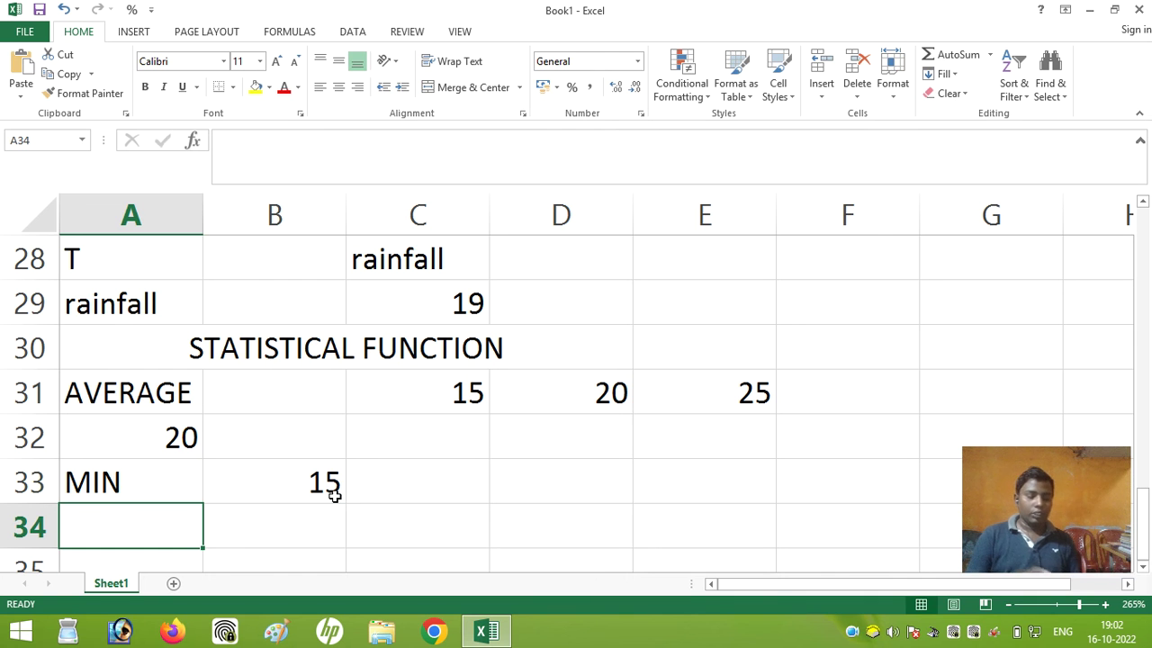
- Label A34 MAX and enter =MAX(C31:E31) in B34, which returns 25
{"action": "type", "text": "MAX"}
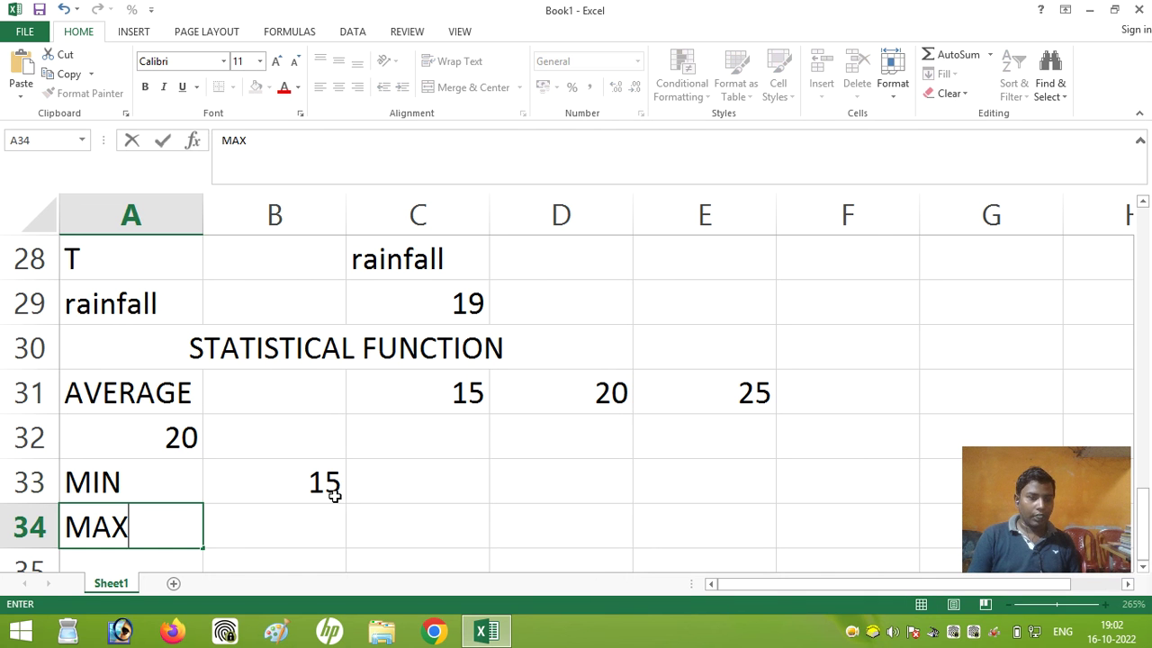
{"action": "key", "text": "Tab"}
{"action": "type", "text": "=MAX("}
{"action": "mouse_move", "coordinate": [455, 390]}
{"action": "left_mouse_down"}
{"action": "mouse_move", "coordinate": [758, 421]}
{"action": "mouse_move", "coordinate": [763, 394]}
{"action": "left_mouse_up"}
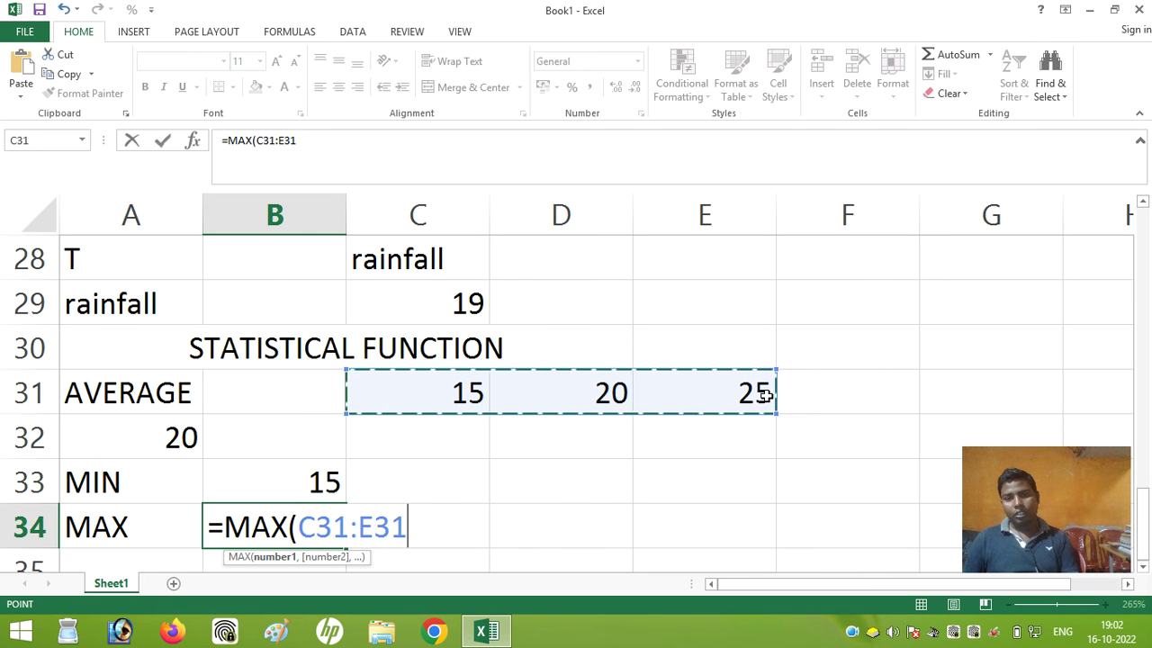
{"action": "type", "text": ")"}
{"action": "key", "text": "Return"}
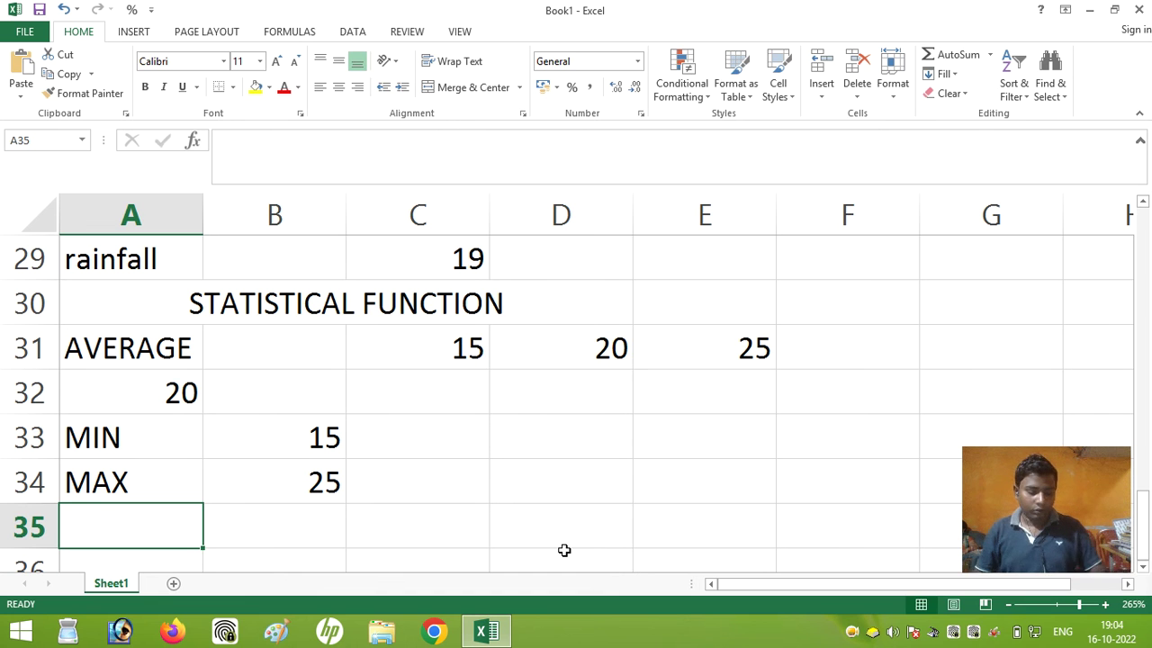
- Type COUNT in A35 and COUNTA in the cell below it
{"action": "type", "text": "CO"}
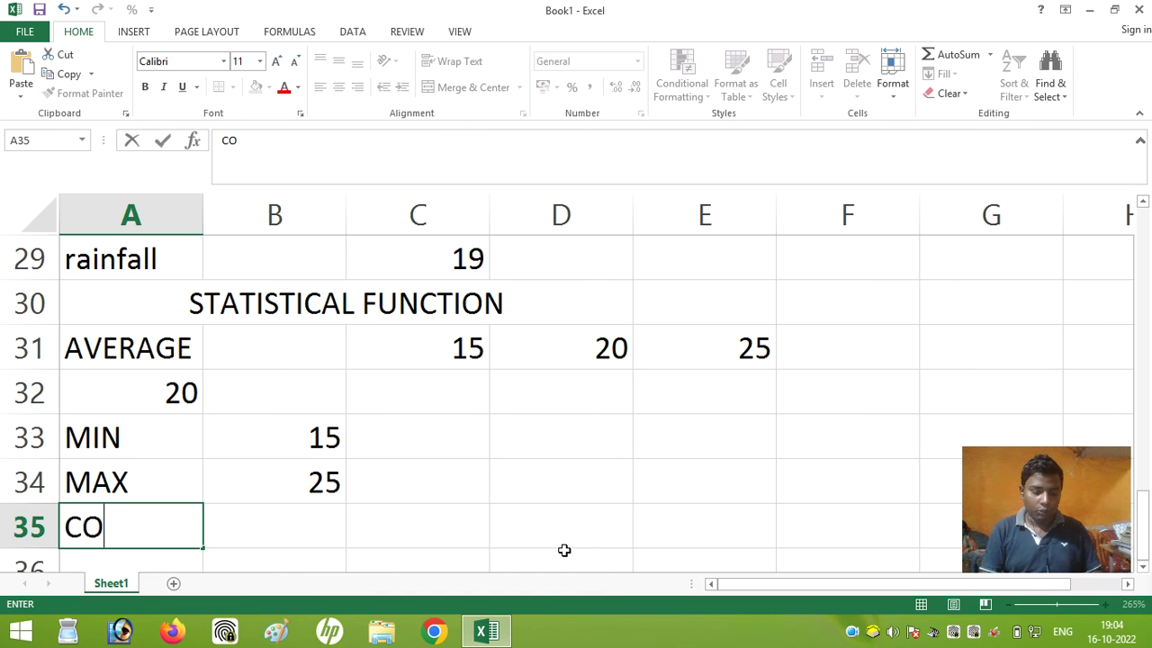
{"action": "type", "text": "UNT"}
{"action": "scroll", "coordinate": [342, 459], "scroll_direction": "down", "scroll_amount": 1}
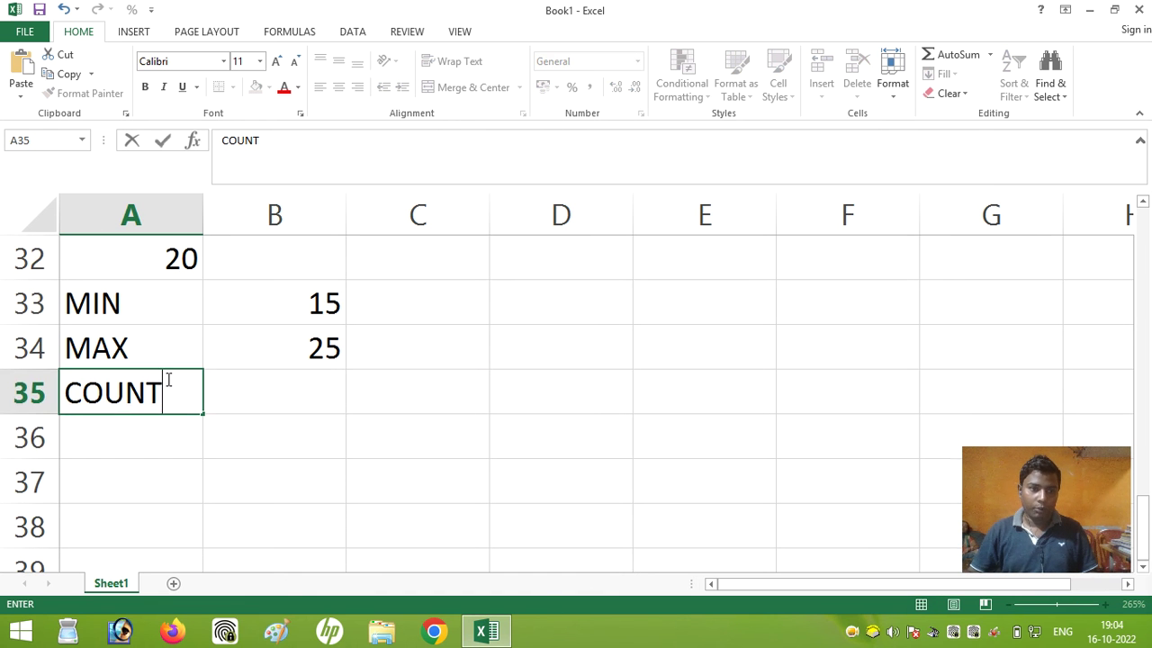
{"action": "left_click", "coordinate": [147, 429]}
{"action": "type", "text": "COU"}
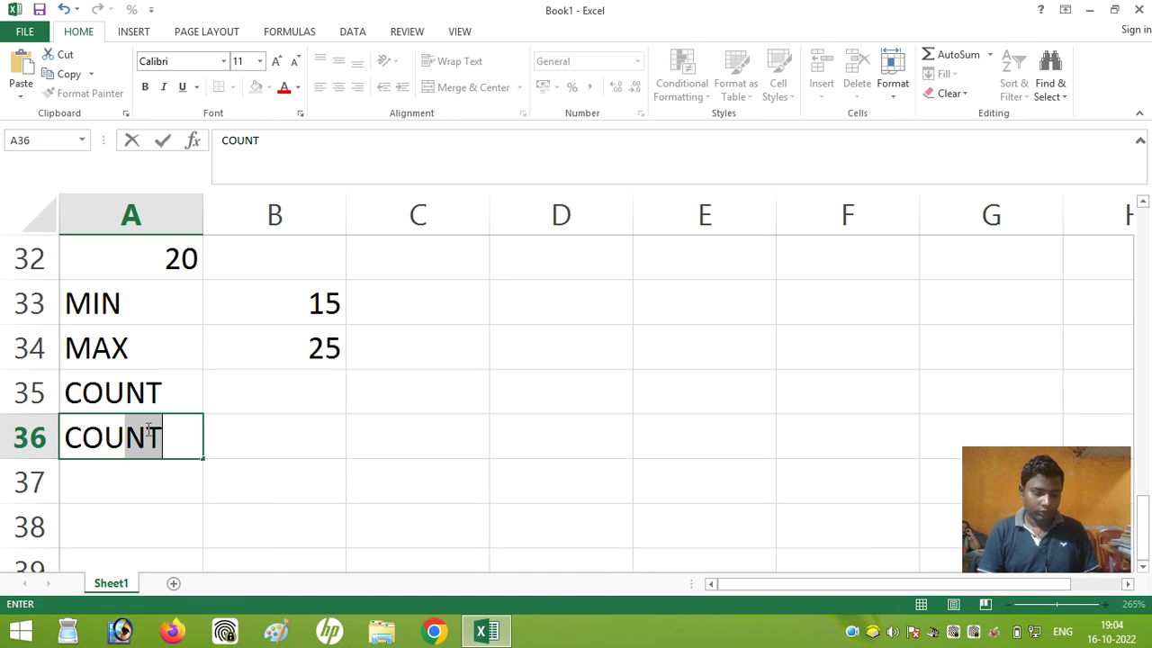
{"action": "type", "text": "NTA"}
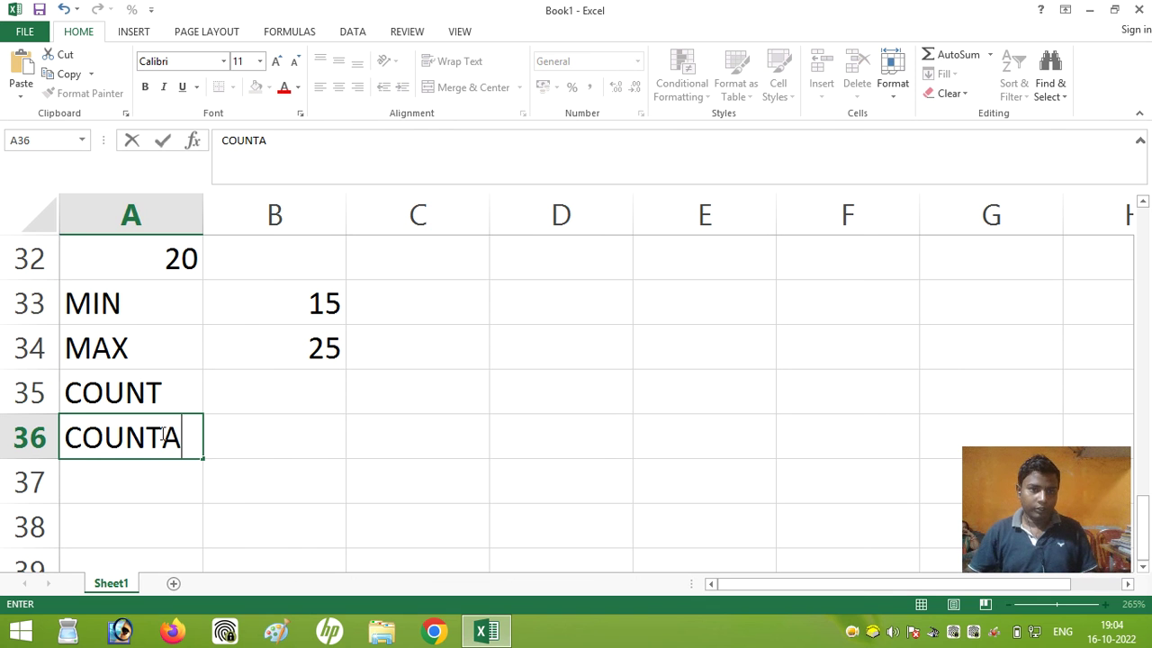
{"action": "left_click", "coordinate": [452, 438]}
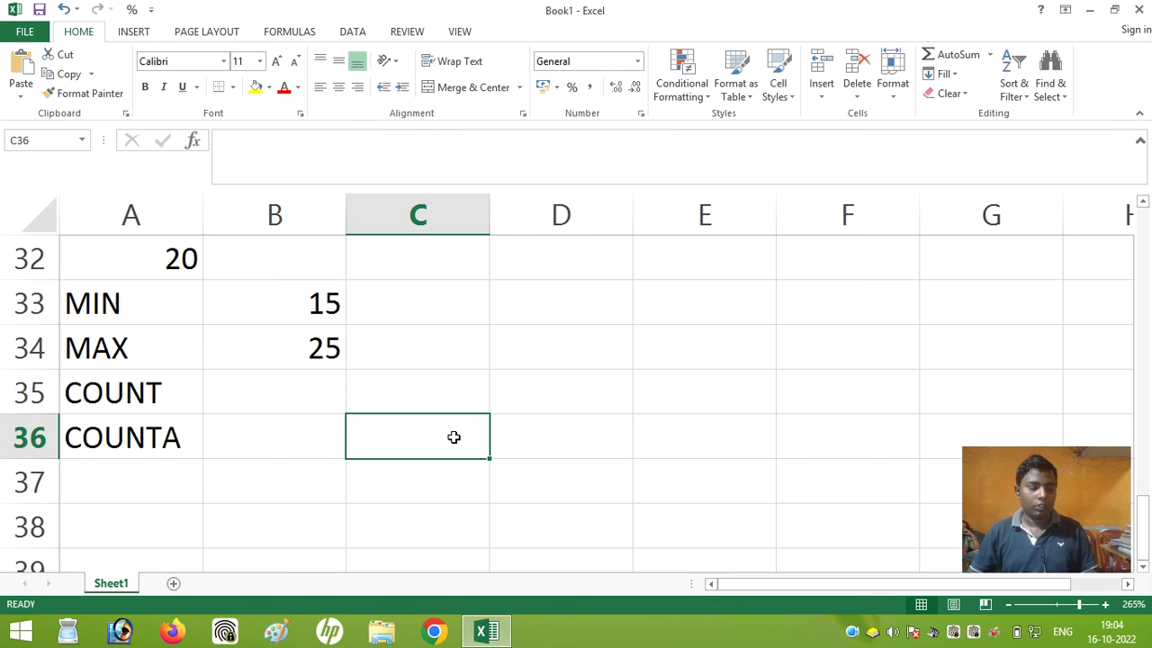
- Enter the sample numbers 12, 15 and 26 in D33:F33, correcting E33 to 15
{"action": "left_click", "coordinate": [602, 301]}
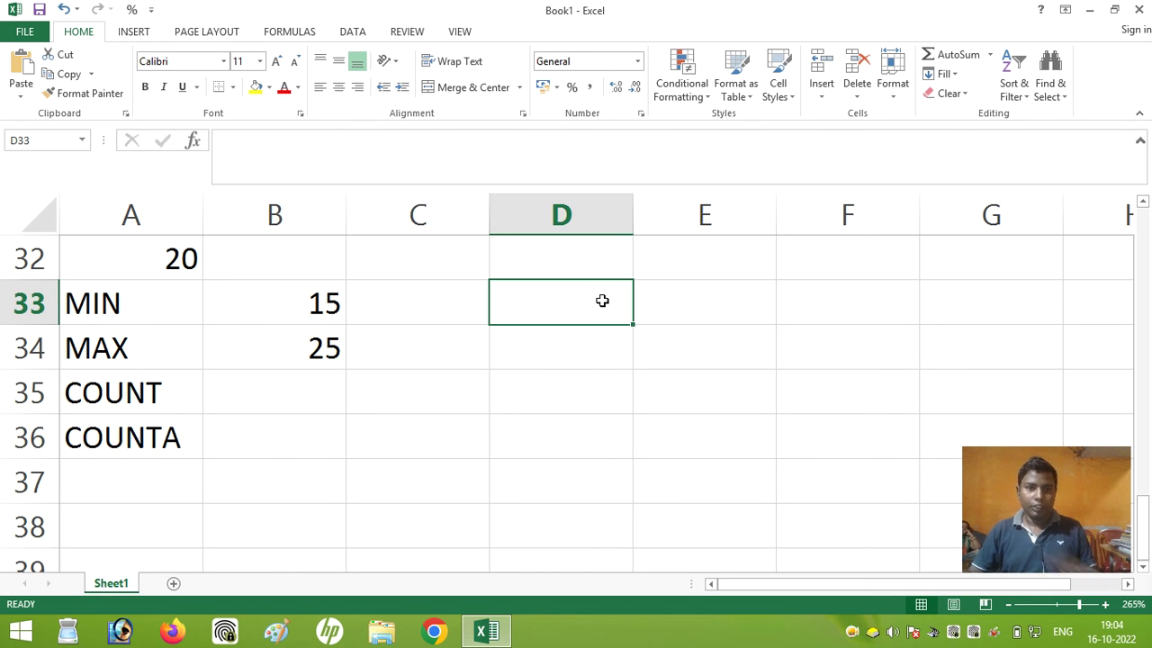
{"action": "type", "text": "12"}
{"action": "key", "text": "Tab"}
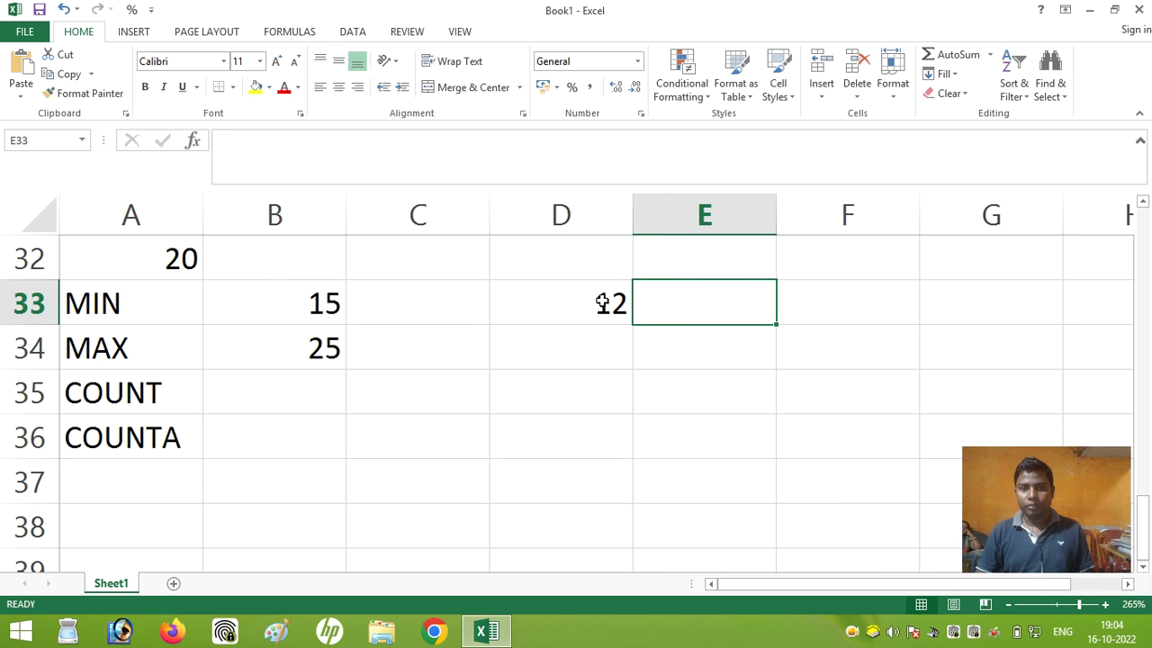
{"action": "type", "text": "12"}
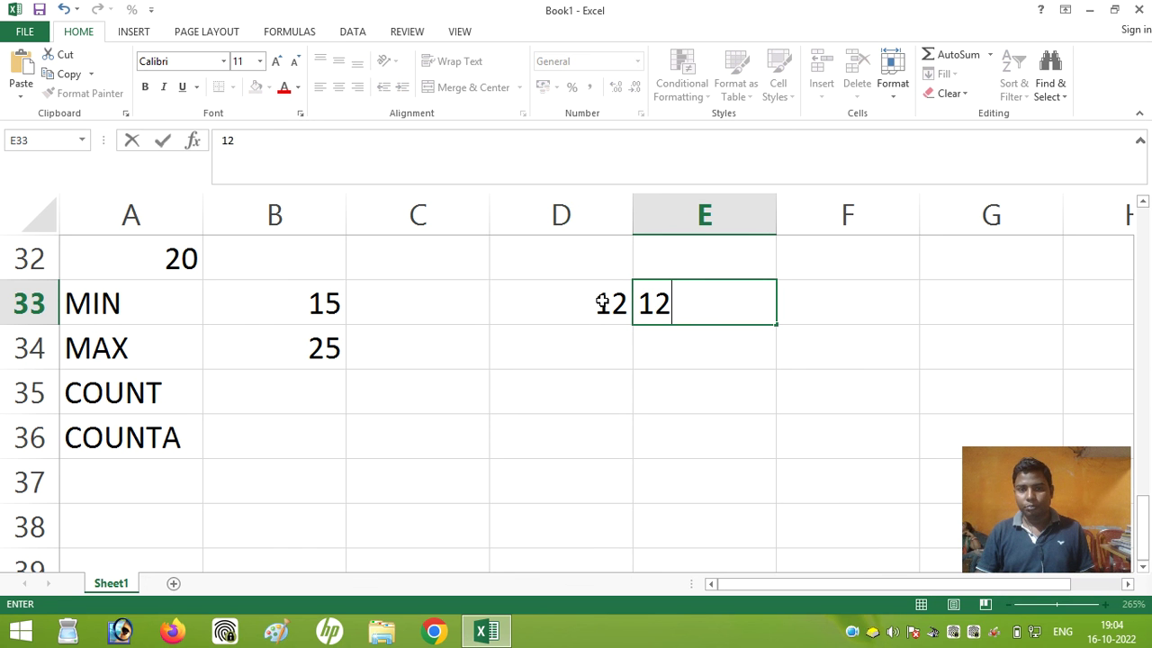
{"action": "key", "text": "Tab"}
{"action": "left_click", "coordinate": [692, 303]}
{"action": "type", "text": "15"}
{"action": "key", "text": "Tab"}
{"action": "type", "text": "2"}
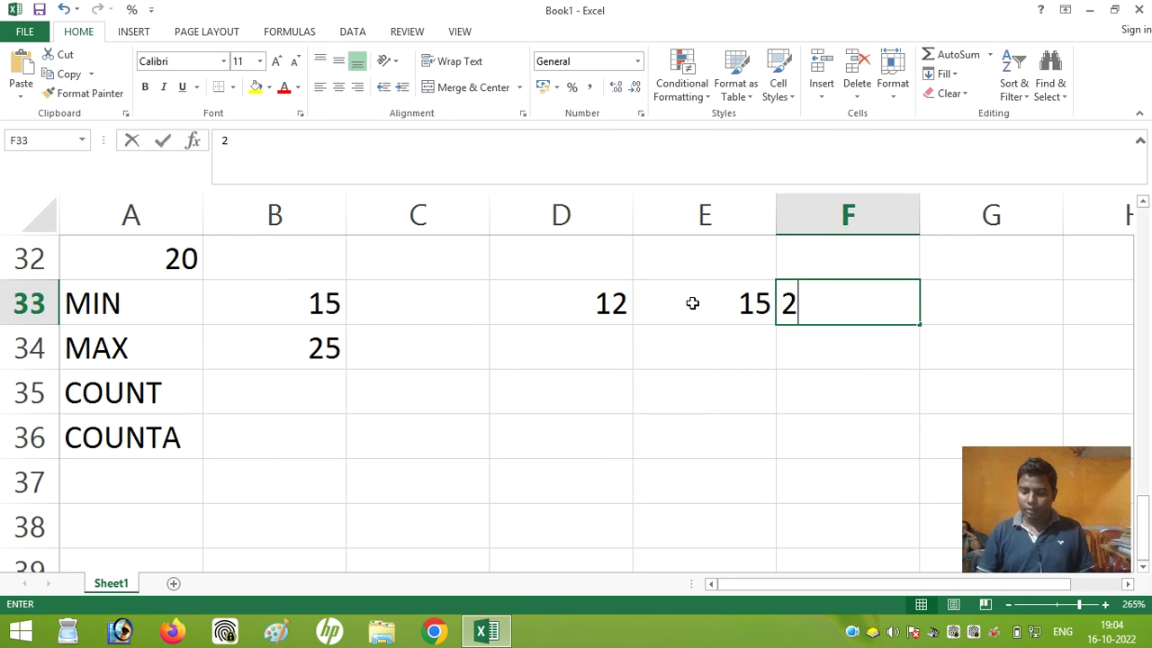
{"action": "type", "text": "6"}
{"action": "left_click", "coordinate": [557, 344]}
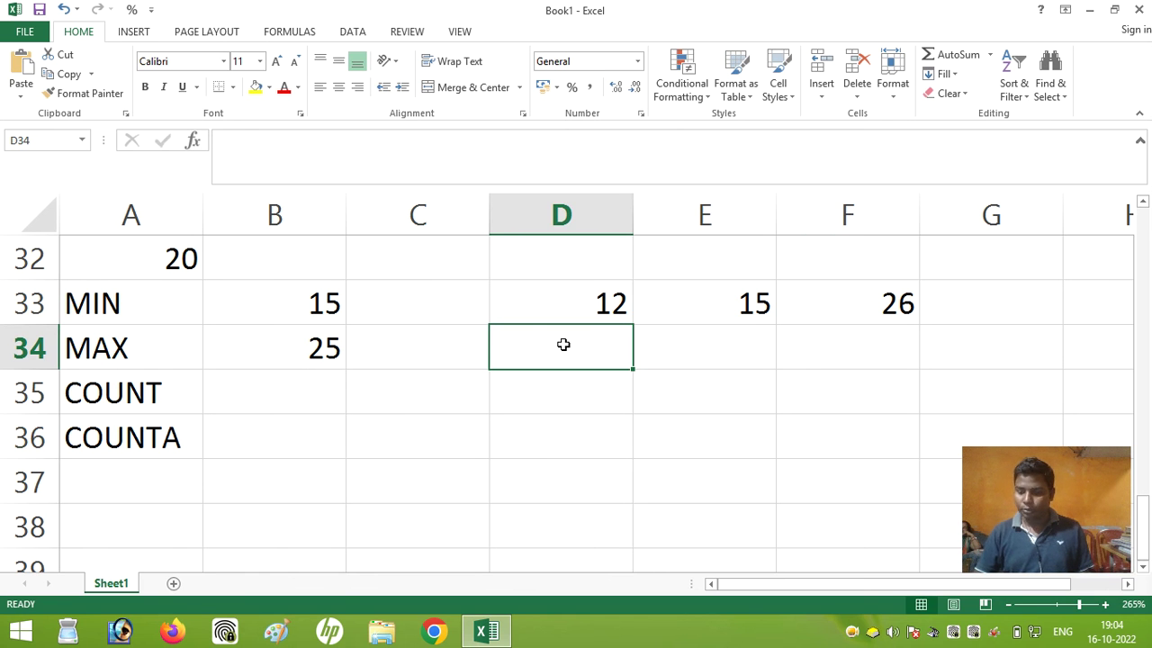
- Enter the letters A, B and D in D34:F34
{"action": "type", "text": "A"}
{"action": "key", "text": "Tab"}
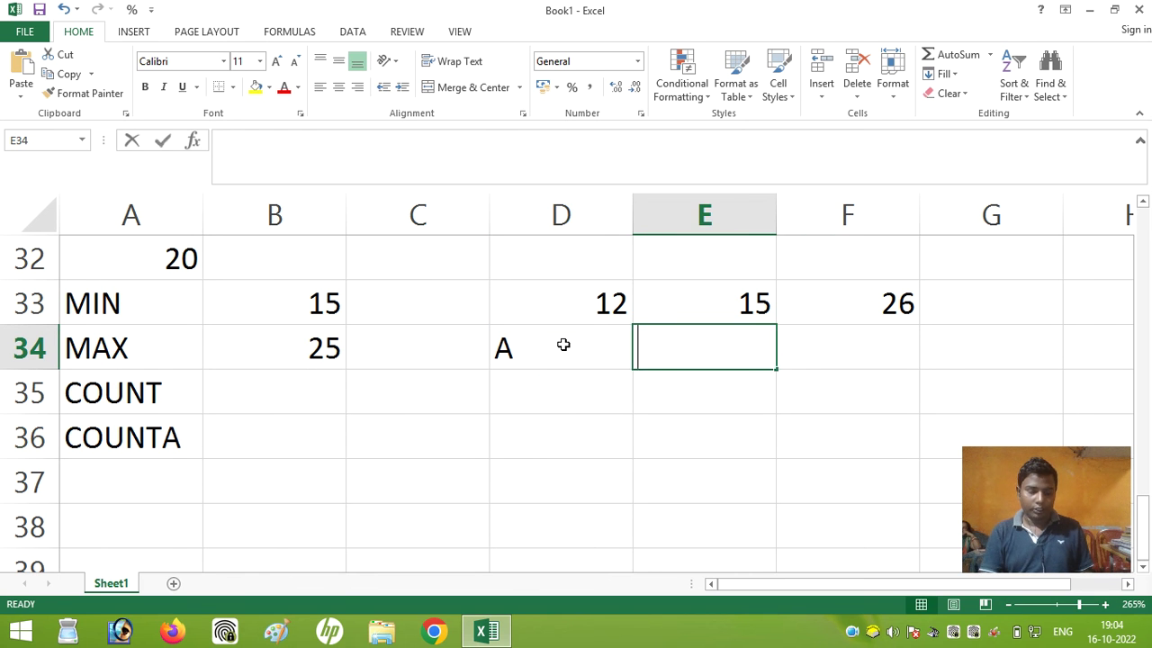
{"action": "type", "text": "B"}
{"action": "key", "text": "Tab"}
{"action": "type", "text": "D"}
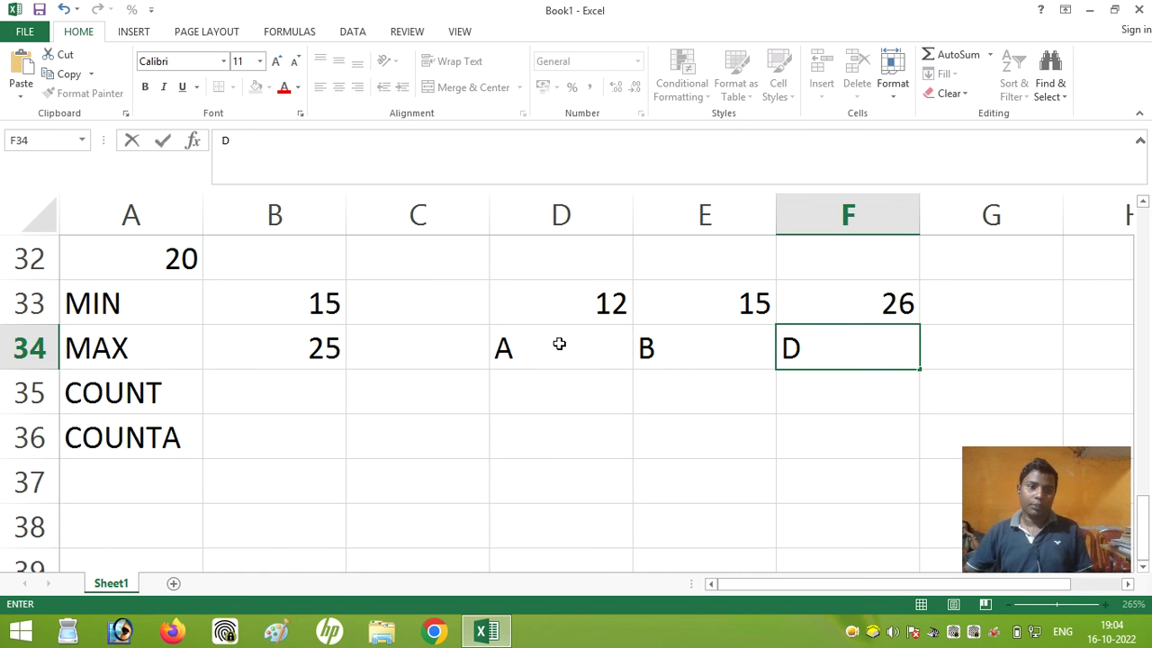
{"action": "left_click", "coordinate": [277, 412]}
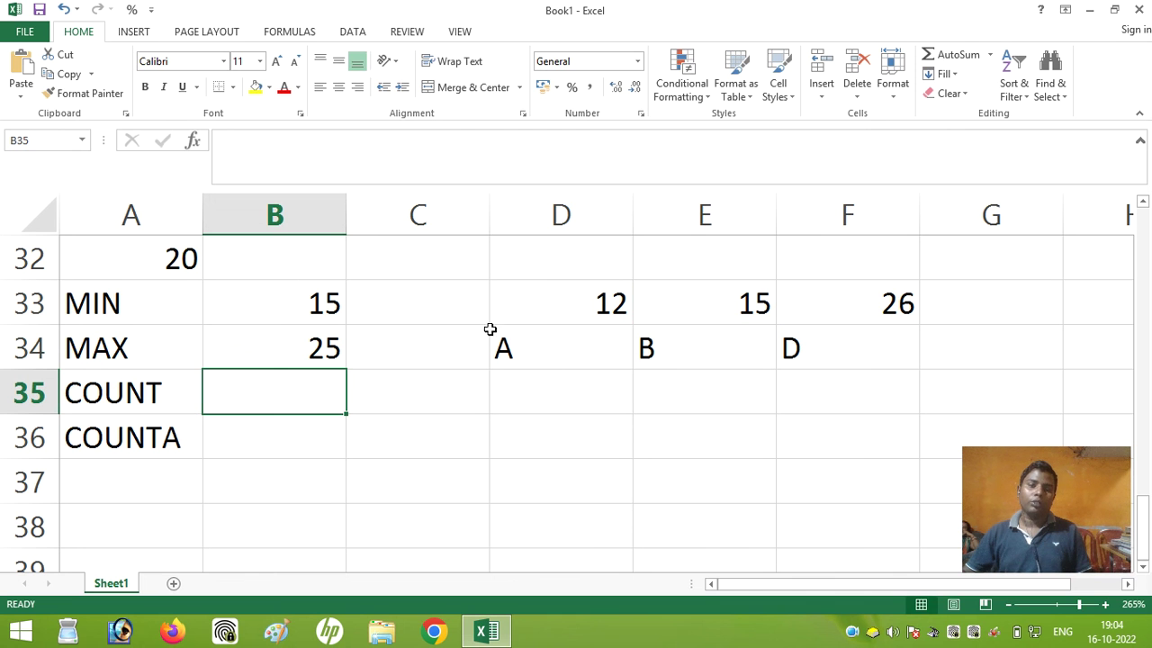
- Enter =COUNT(D33:F33) in B35 to count the sample numbers
{"action": "type", "text": "="}
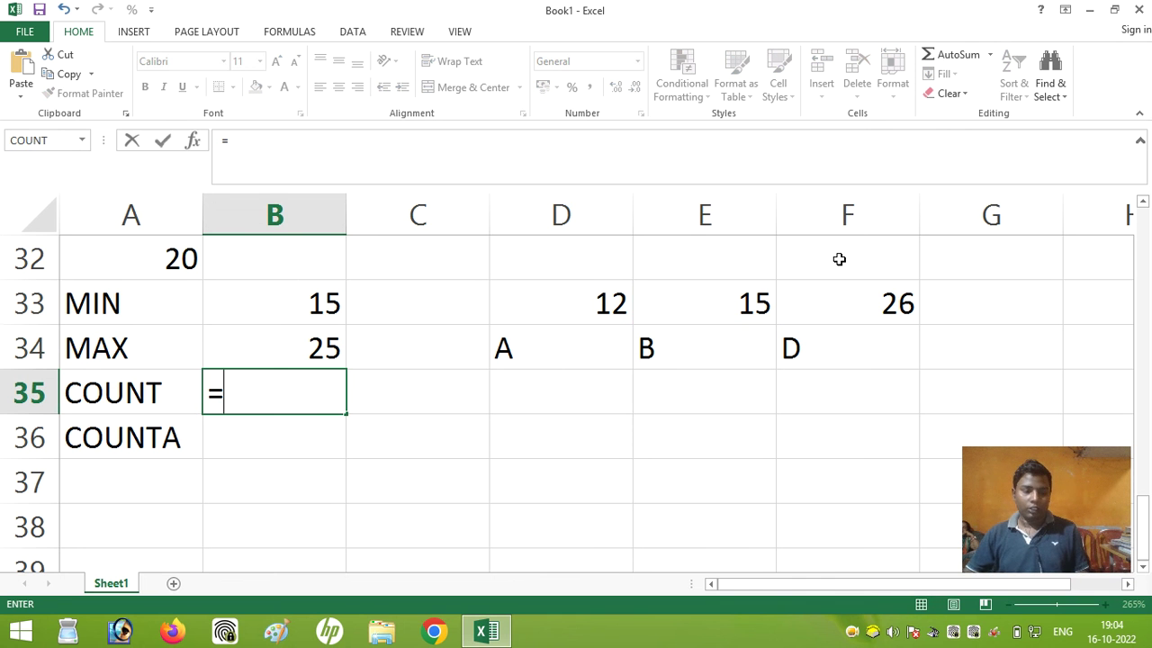
{"action": "type", "text": "COUNT"}
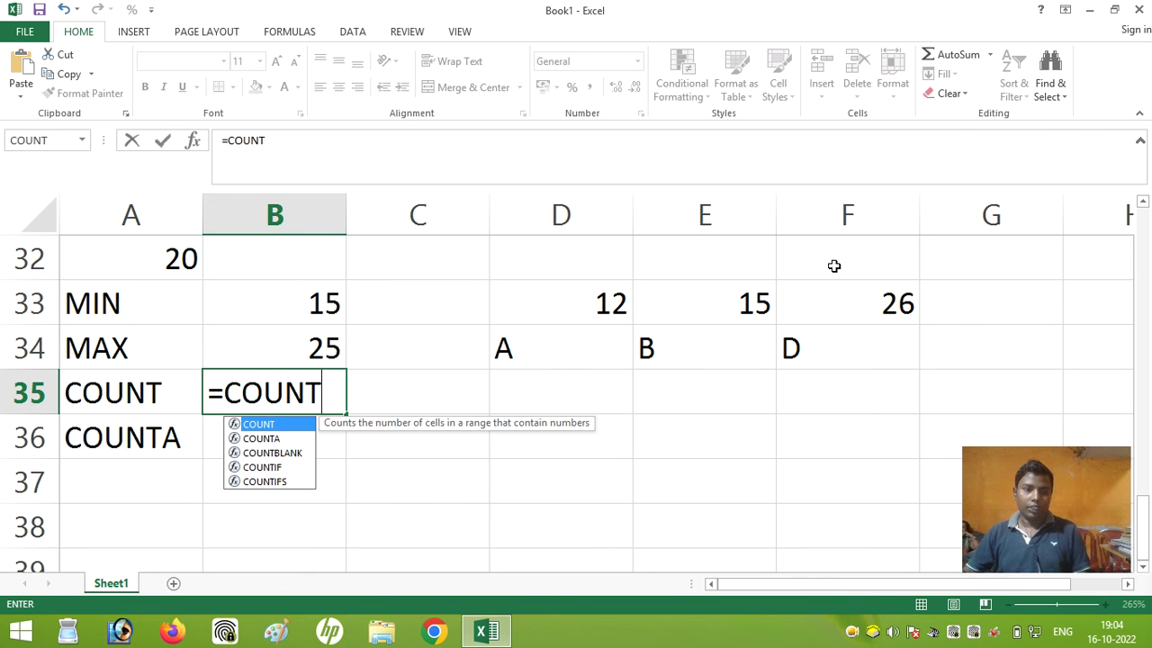
{"action": "type", "text": ")"}
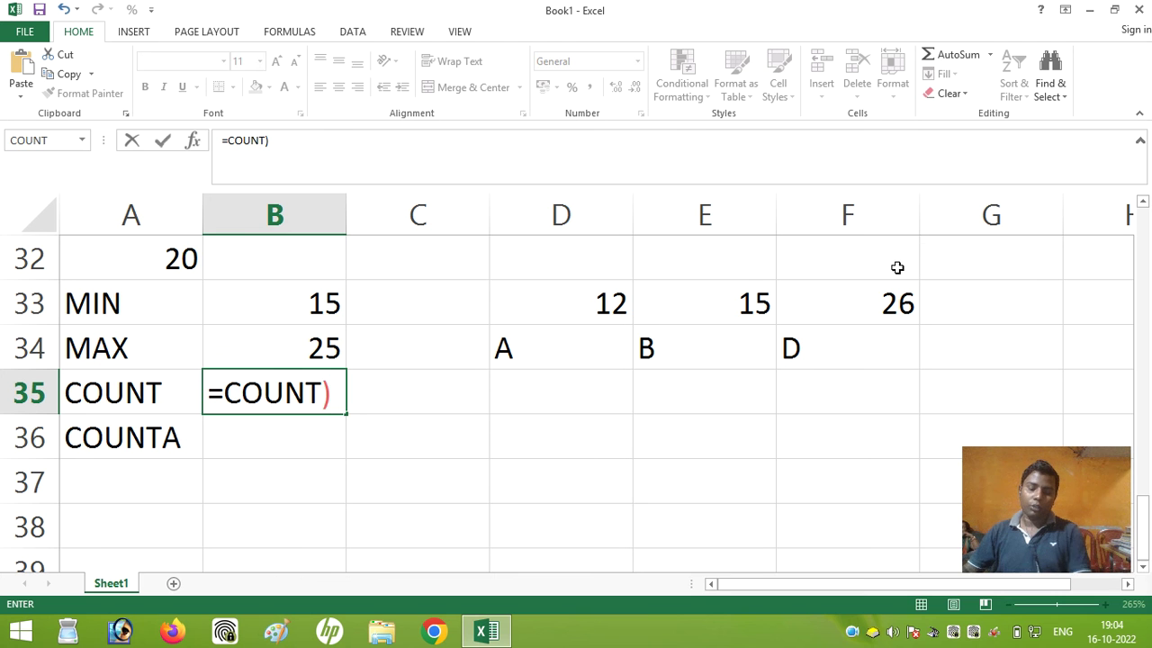
{"action": "key", "text": "BackSpace"}
{"action": "type", "text": "("}
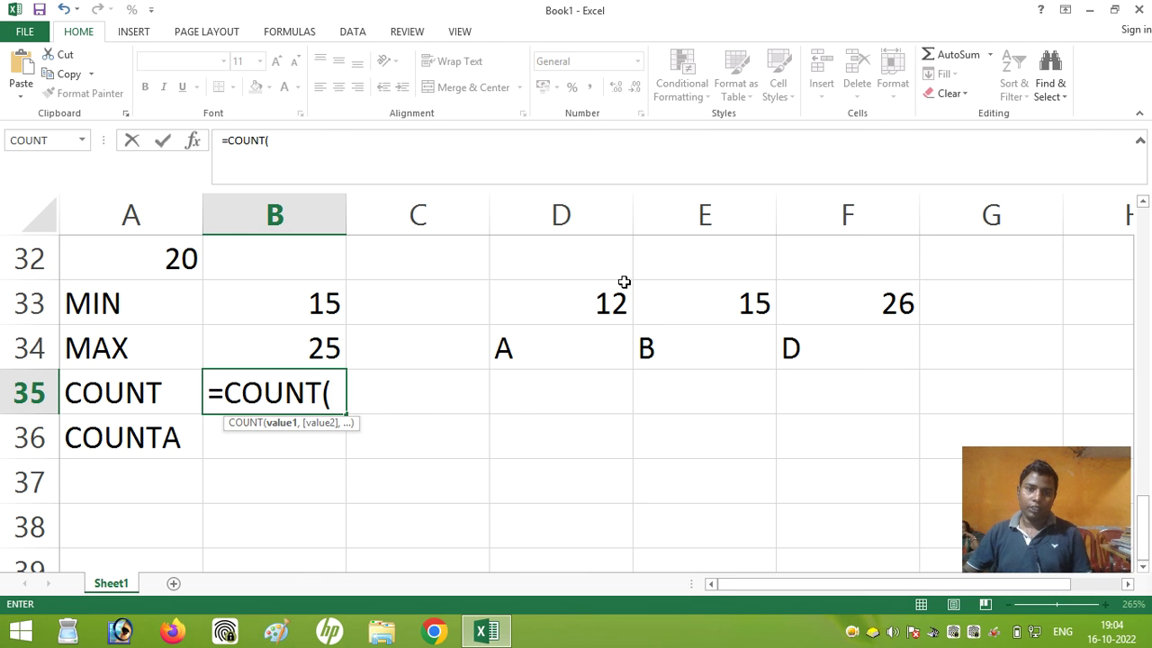
{"action": "left_click_drag", "start_coordinate": [588, 298], "coordinate": [836, 302]}
{"action": "type", "text": ")"}
{"action": "key", "text": "Return"}
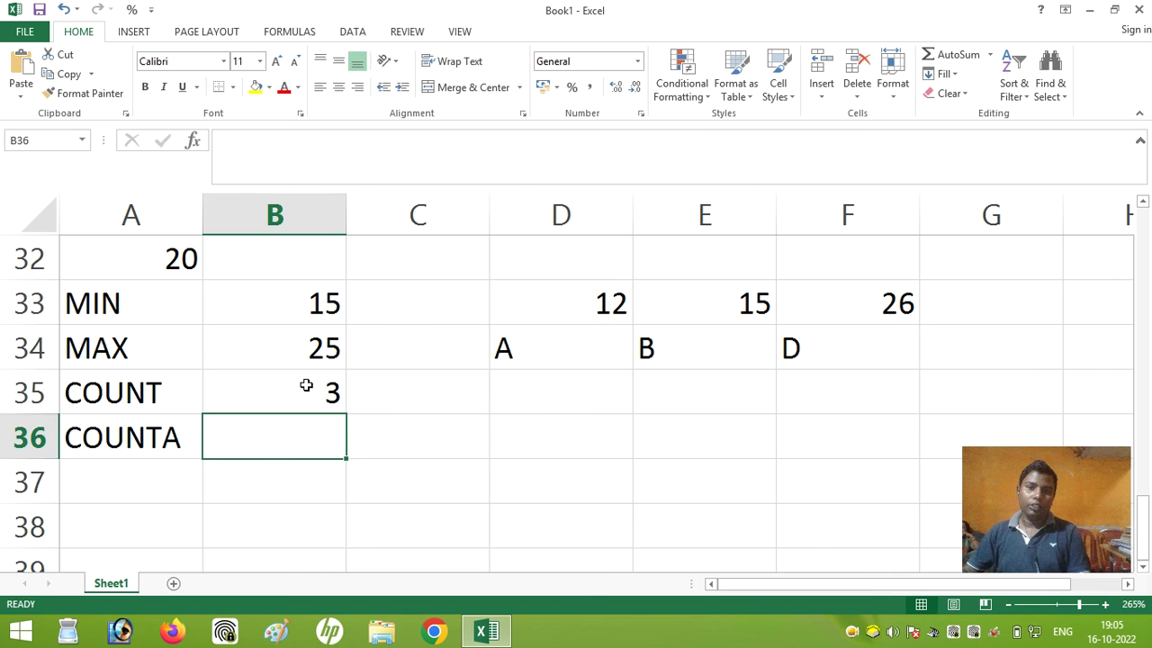
{"action": "left_click", "coordinate": [306, 384]}
- Enter =COUNTA(D34:F34) in B36 to count the letter cells
{"action": "left_click", "coordinate": [298, 441]}
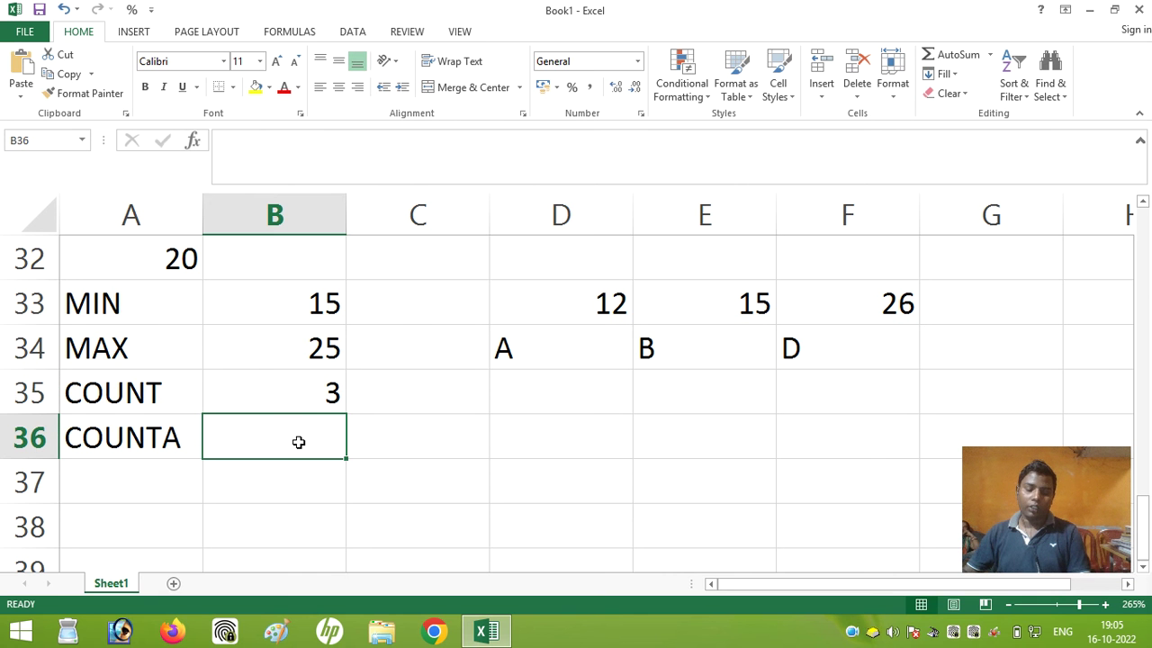
{"action": "type", "text": "=COUNTA"}
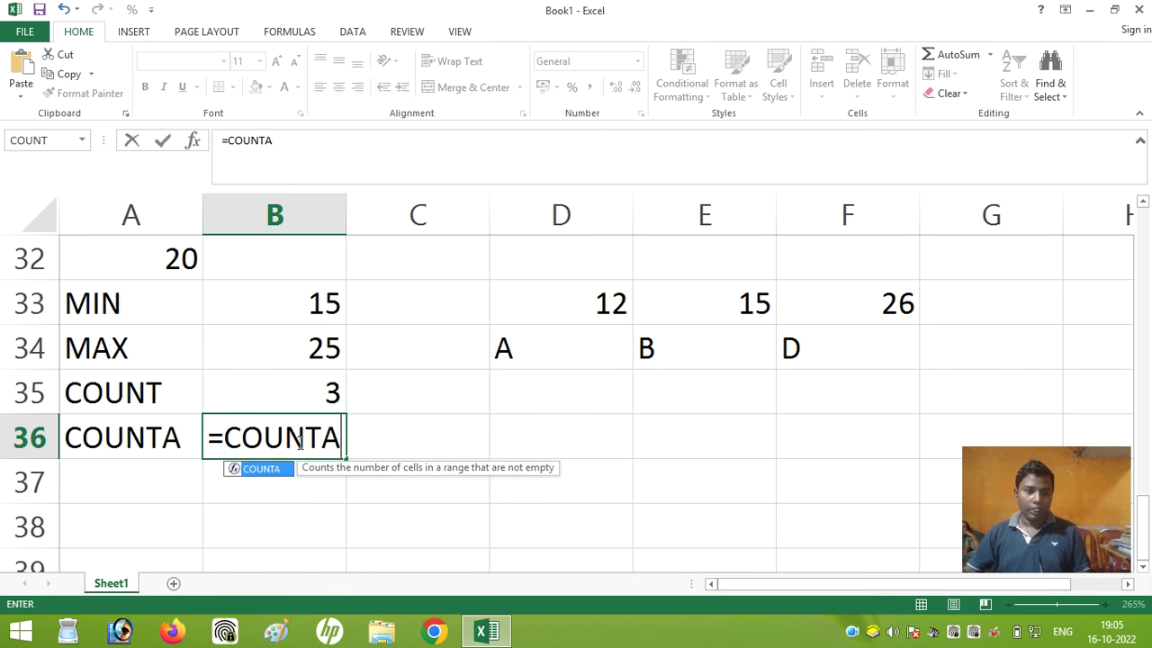
{"action": "type", "text": "("}
{"action": "left_click_drag", "start_coordinate": [522, 347], "coordinate": [792, 331]}
{"action": "type", "text": ")"}
{"action": "key", "text": "Return"}
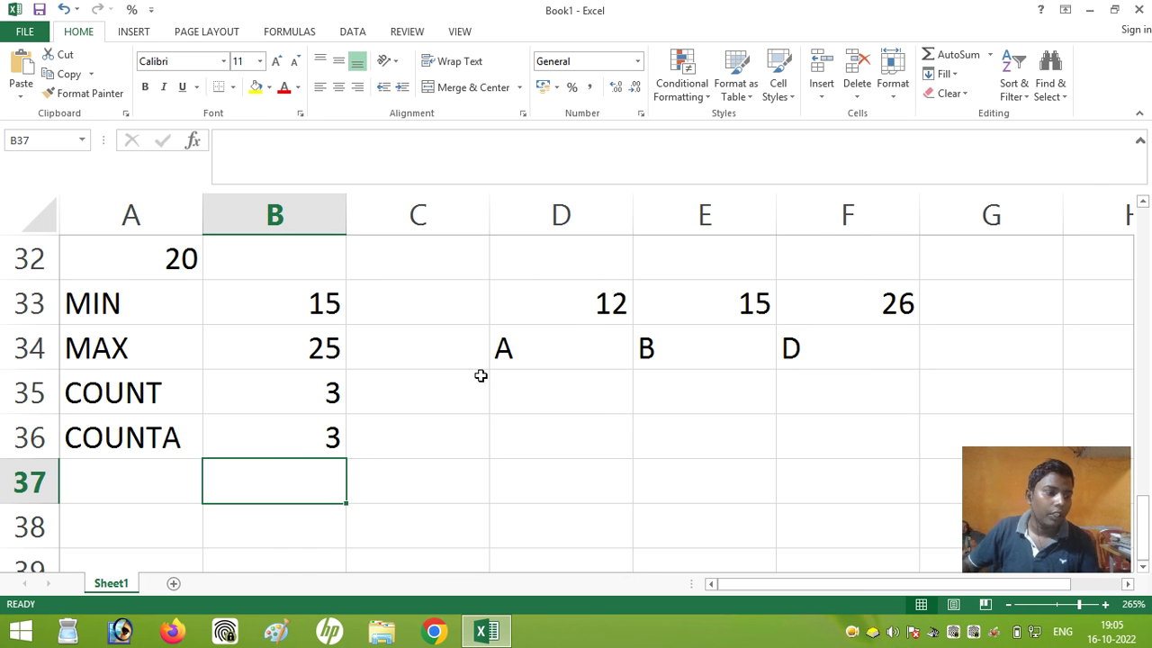
{"action": "left_click", "coordinate": [106, 482]}
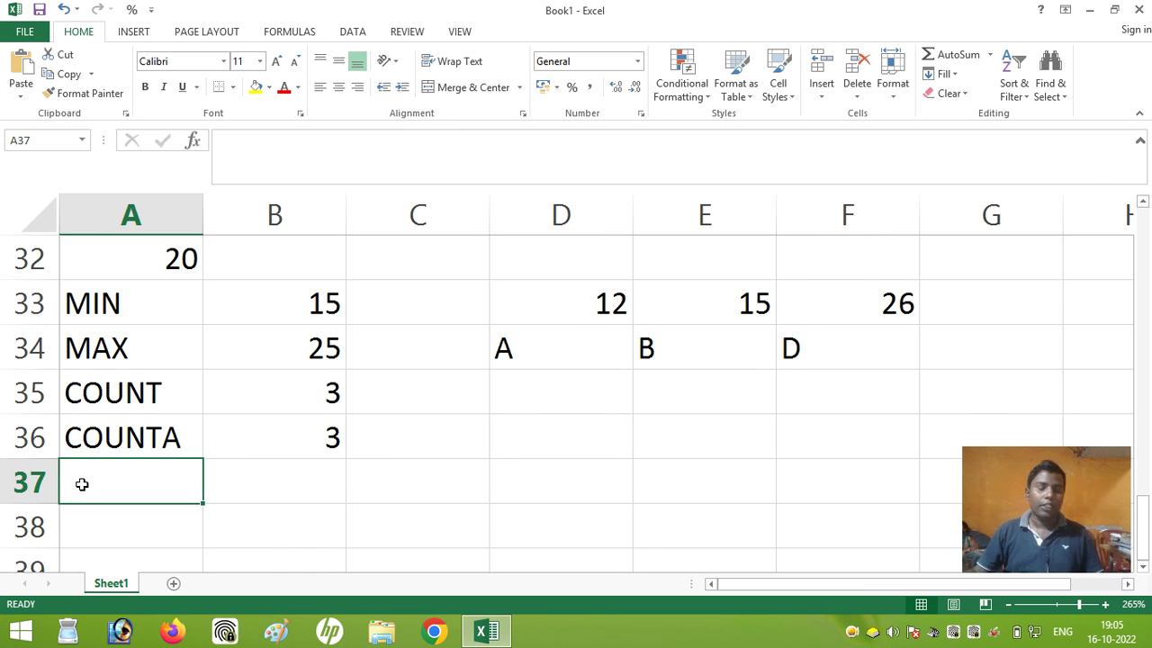
- Label A37 'MEDIAN' and enter =MEDIAN(D33:F33) in B37, returning 15
{"action": "type", "text": "="}
{"action": "key", "text": "BackSpace"}
{"action": "type", "text": "MEDIAN"}
{"action": "key", "text": "Tab"}
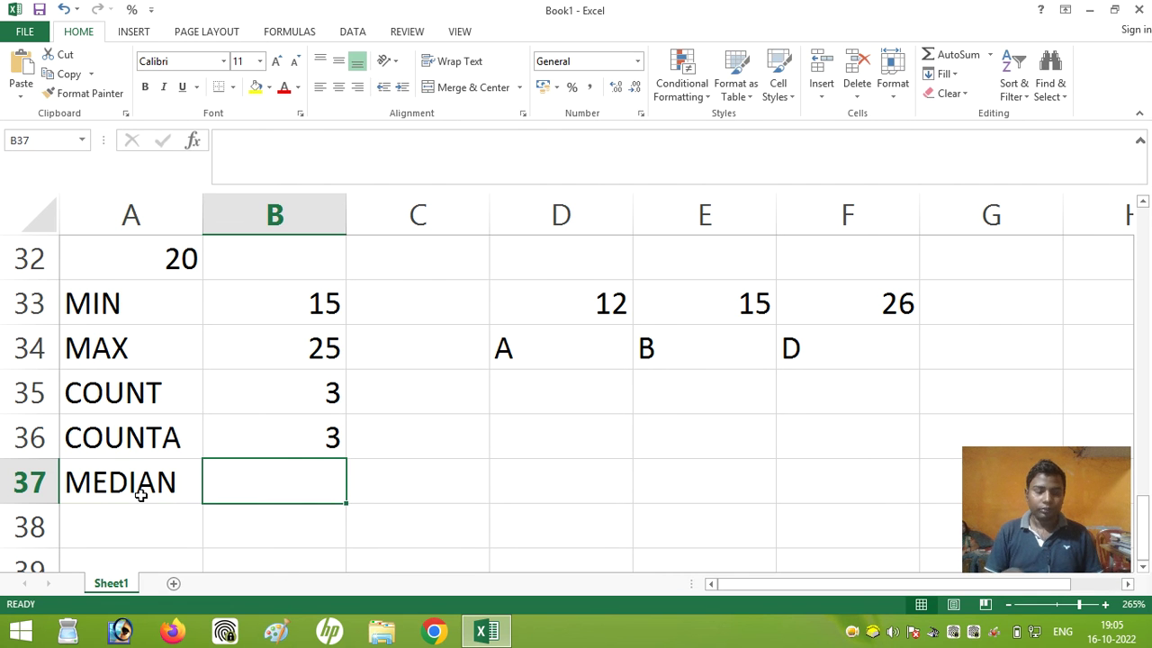
{"action": "type", "text": "=MEDIAN("}
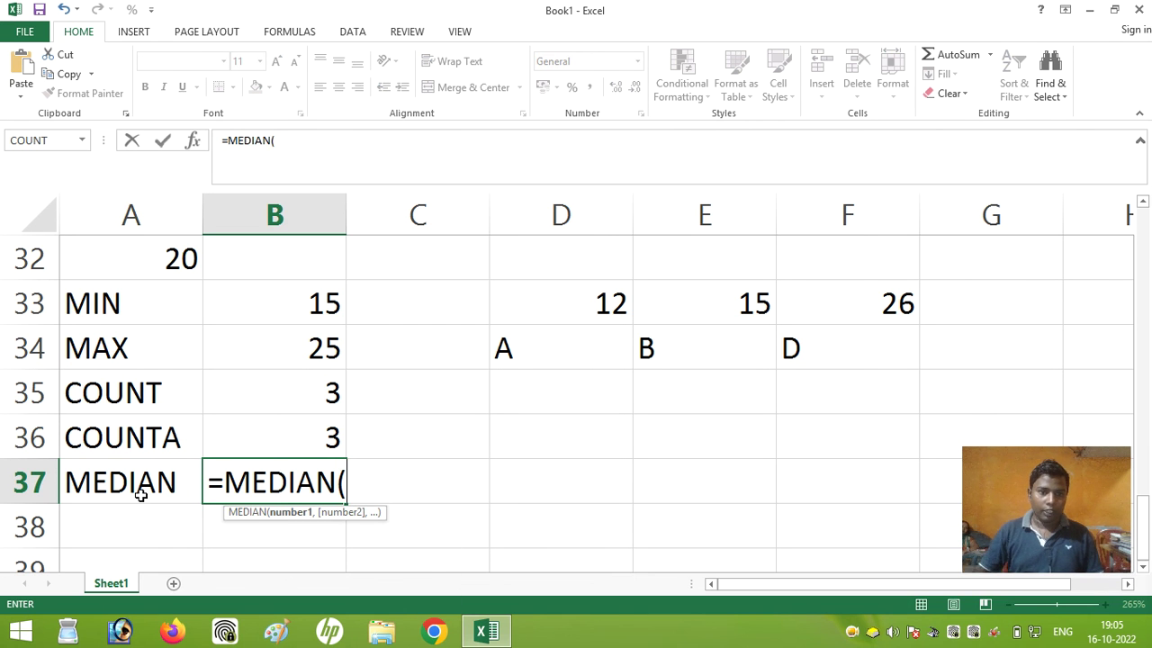
{"action": "left_click", "coordinate": [615, 298]}
{"action": "left_click_drag", "start_coordinate": [614, 298], "coordinate": [844, 296]}
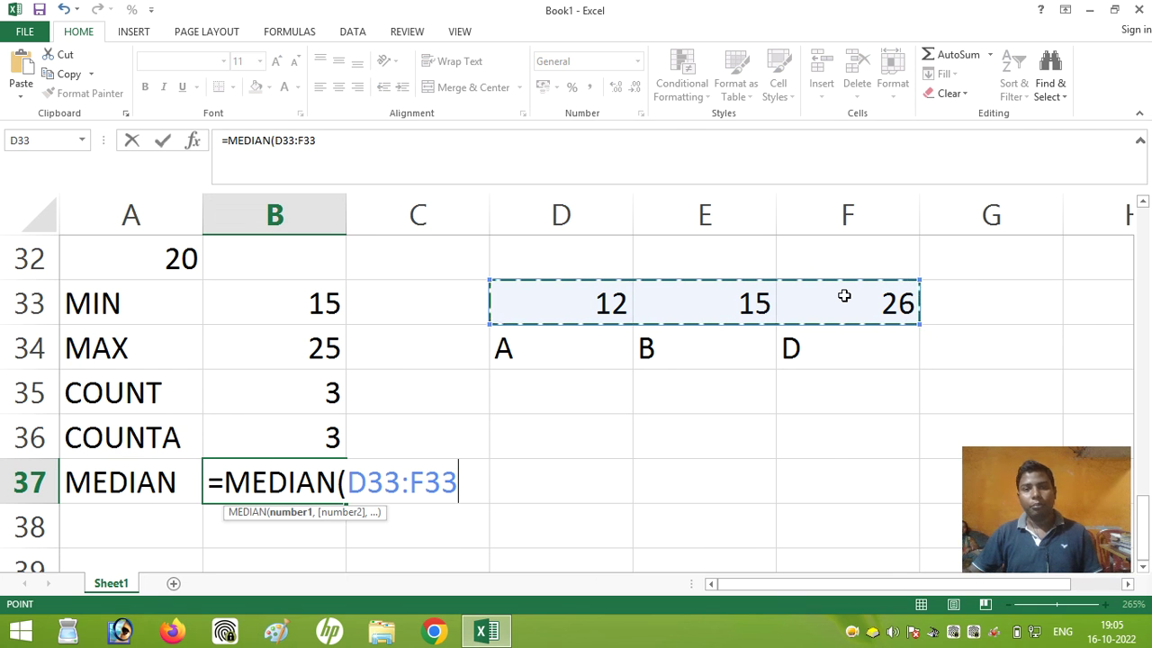
{"action": "type", "text": ")"}
{"action": "key", "text": "Return"}
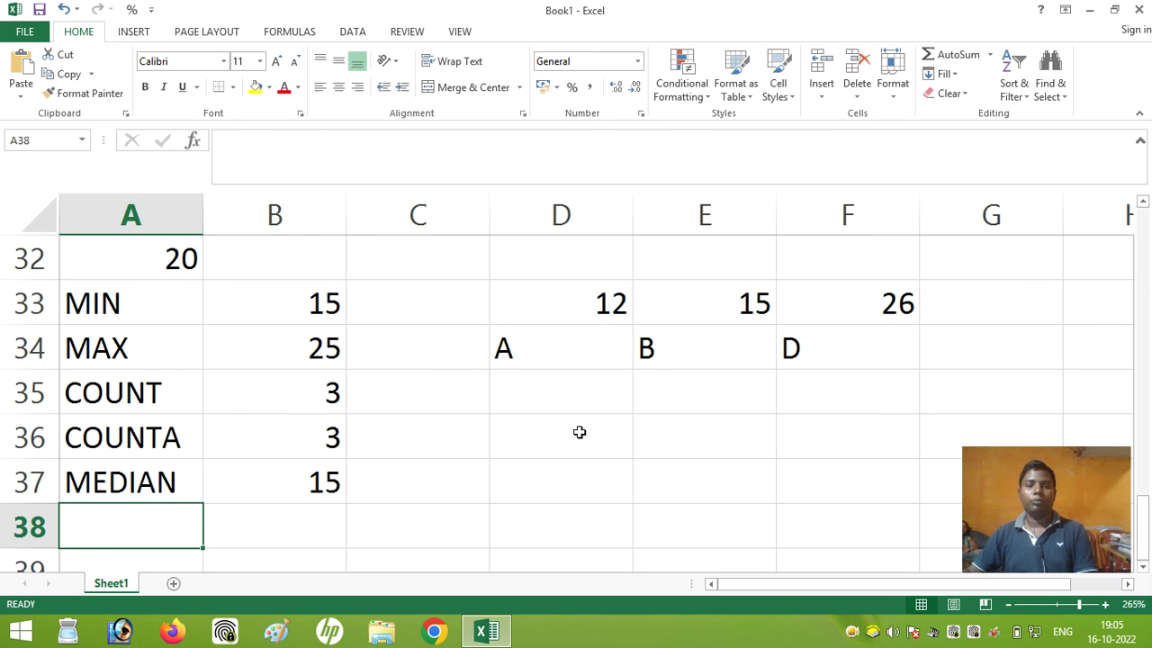
{"action": "left_click", "coordinate": [283, 477]}
- Label A38 'MODE' and enter =MODE(D33:F33) in B38
{"action": "left_click", "coordinate": [161, 524]}
{"action": "type", "text": "M"}
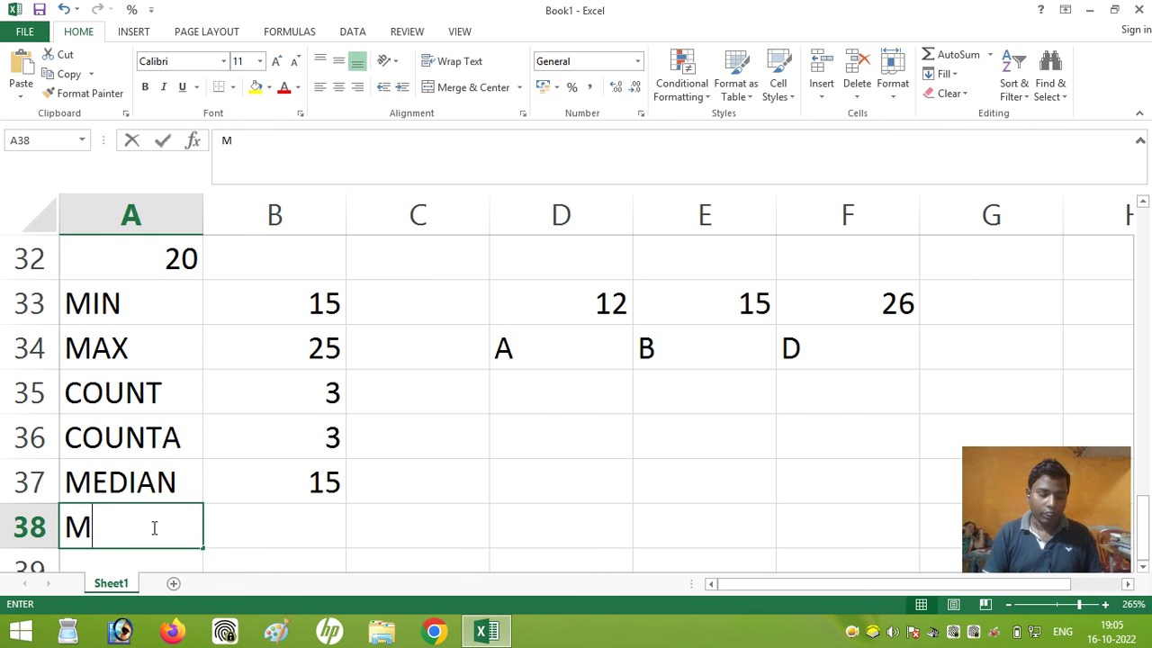
{"action": "type", "text": "ODE"}
{"action": "key", "text": "Tab"}
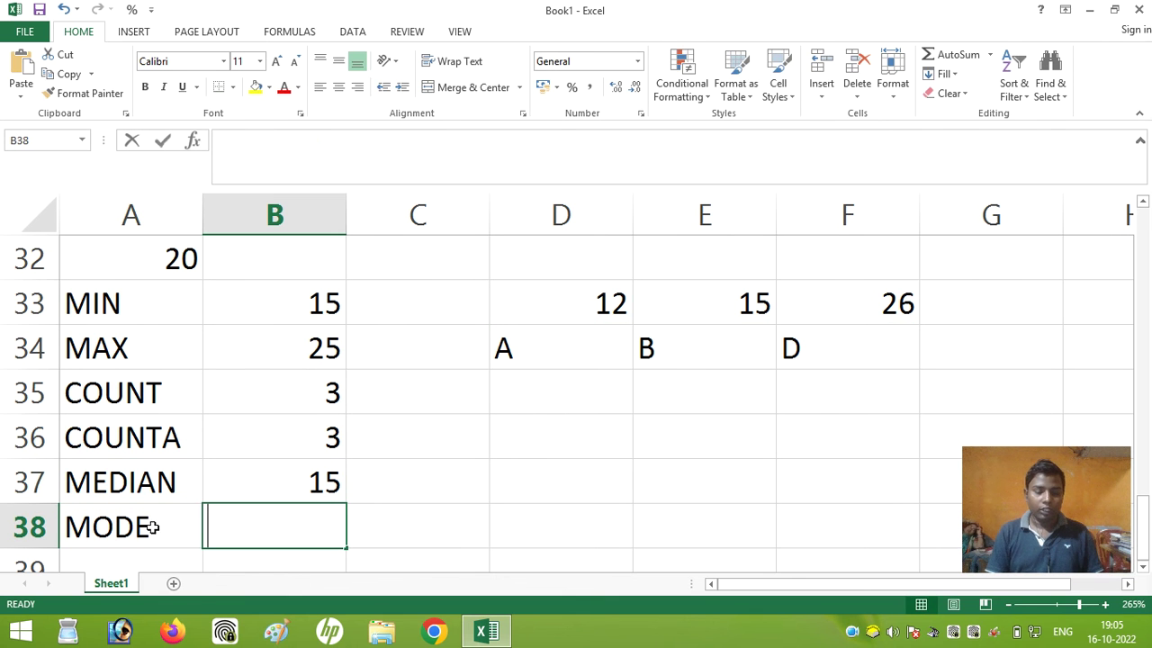
{"action": "type", "text": "=MODE"}
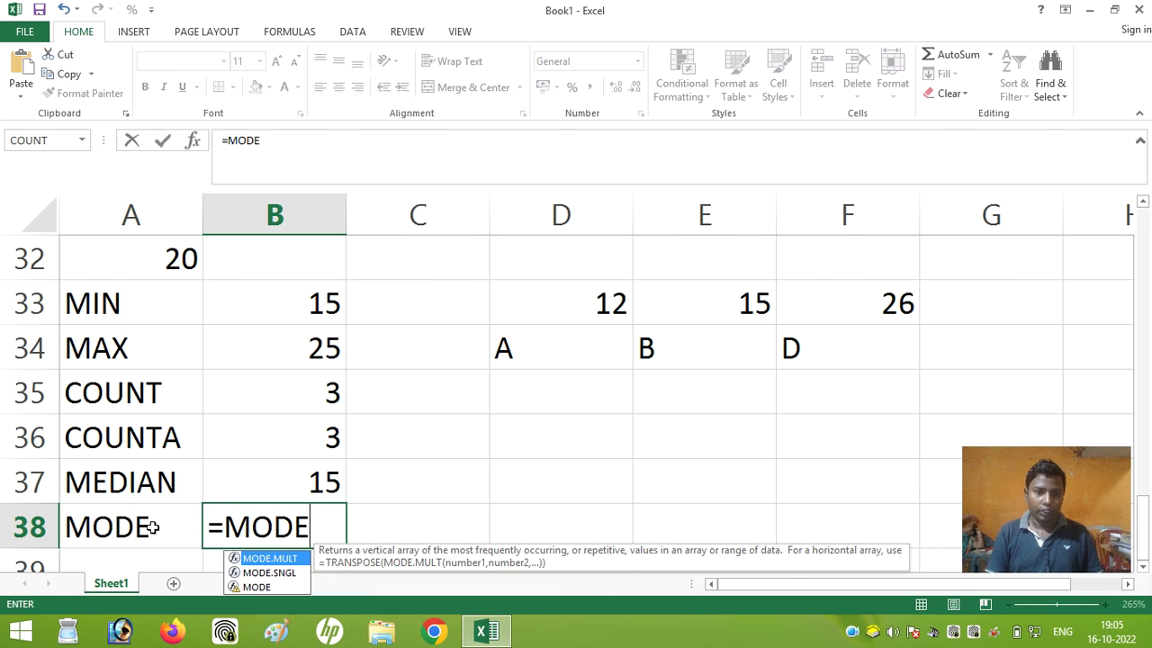
{"action": "type", "text": "("}
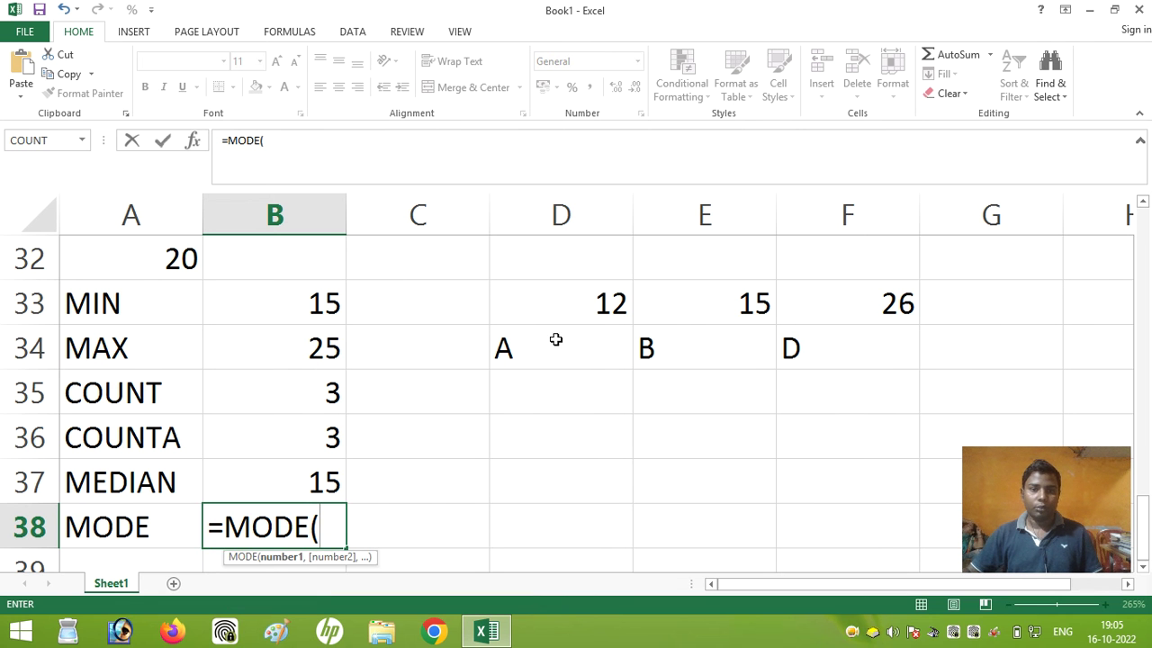
{"action": "left_click_drag", "start_coordinate": [572, 305], "coordinate": [864, 293]}
{"action": "type", "text": ")"}
{"action": "key", "text": "Return"}
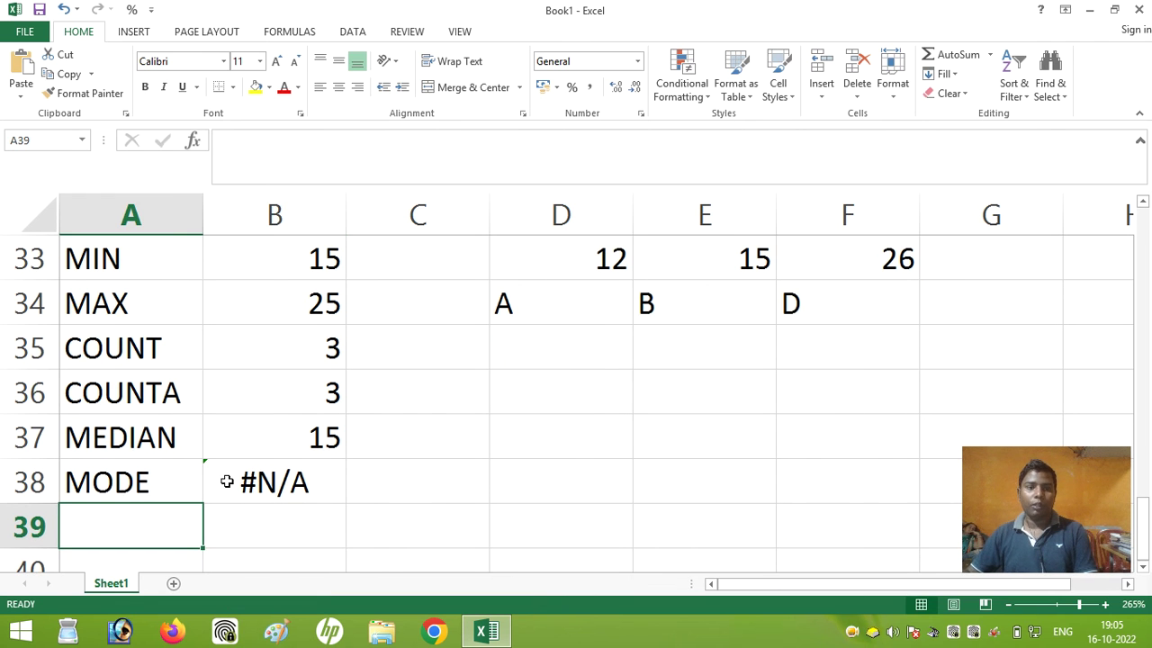
- Edit B38's formula to =MODE(12,15,20), which returns #N/A
{"action": "left_click", "coordinate": [226, 482]}
{"action": "scroll", "coordinate": [288, 486], "scroll_direction": "up", "scroll_amount": 1}
{"action": "left_click", "coordinate": [597, 392]}
{"action": "scroll", "coordinate": [341, 483], "scroll_direction": "down", "scroll_amount": 1}
{"action": "left_click", "coordinate": [309, 483]}
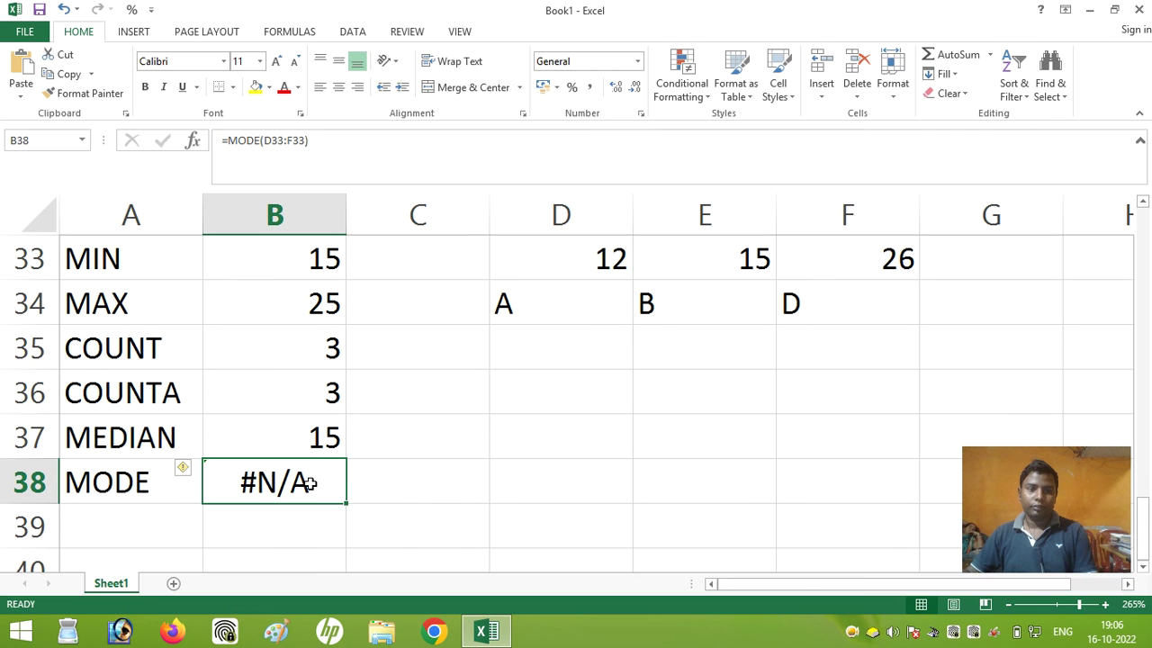
{"action": "double_click", "coordinate": [309, 484]}
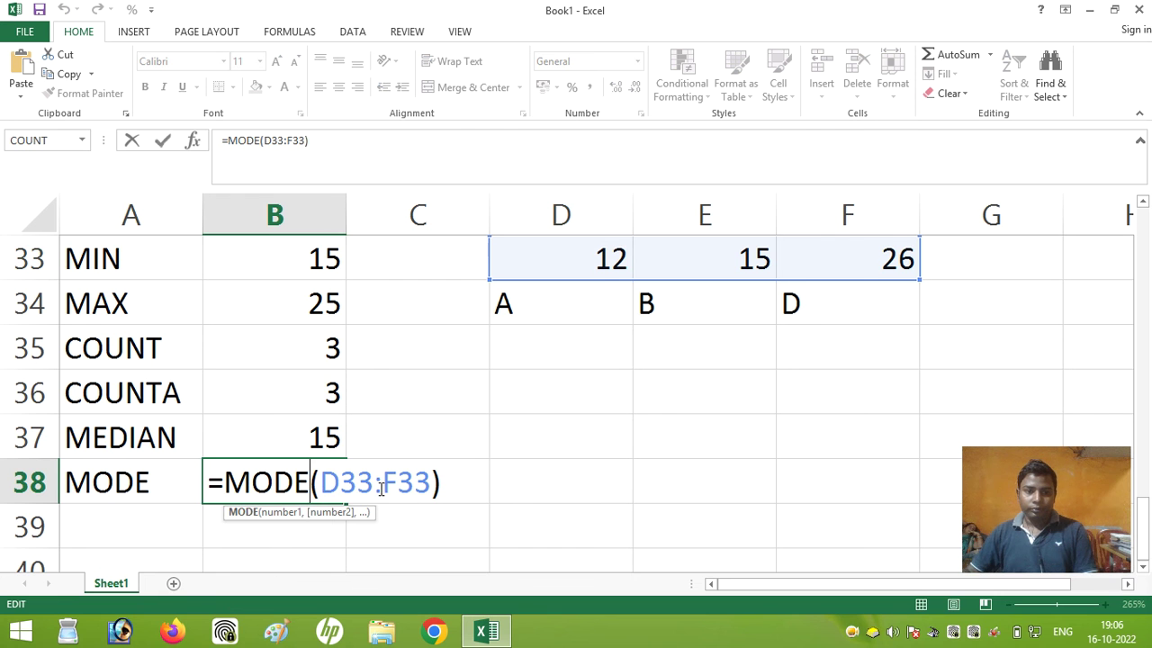
{"action": "left_click_drag", "start_coordinate": [327, 483], "coordinate": [439, 483]}
{"action": "type", "text": "3"}
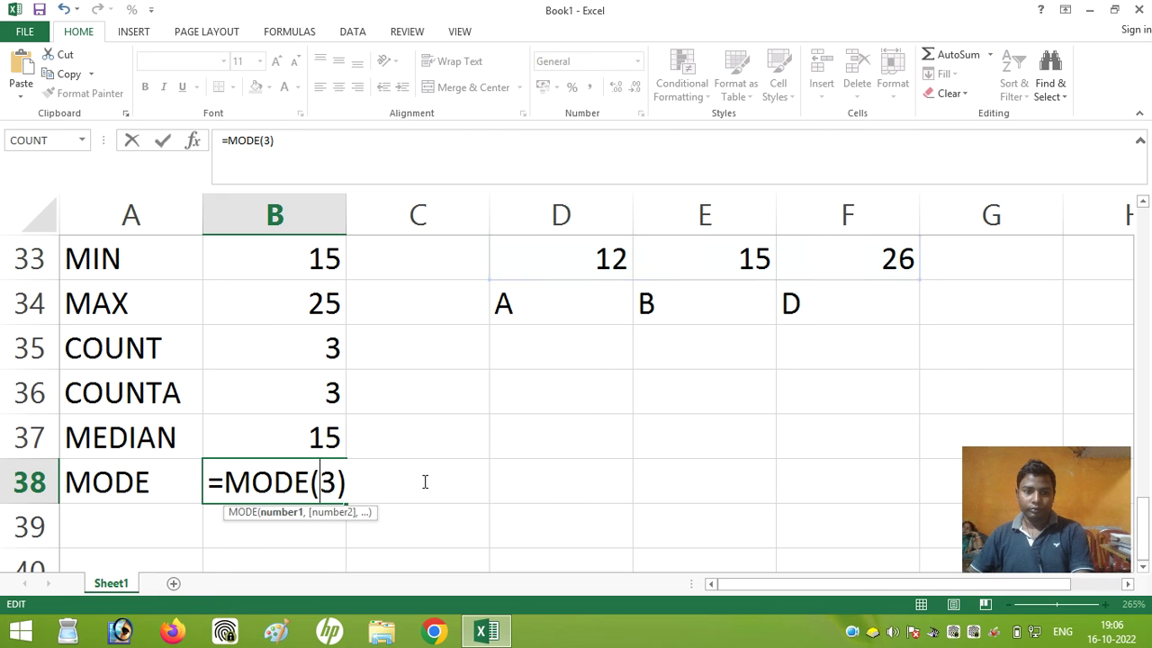
{"action": "key", "text": "BackSpace"}
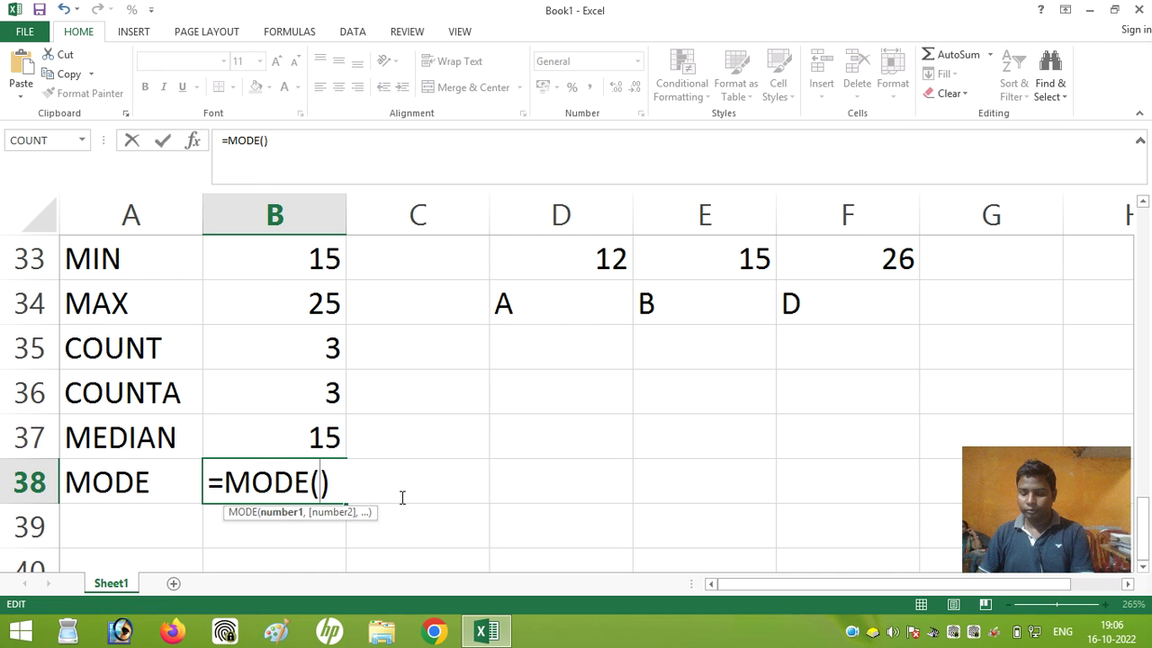
{"action": "type", "text": "12,"}
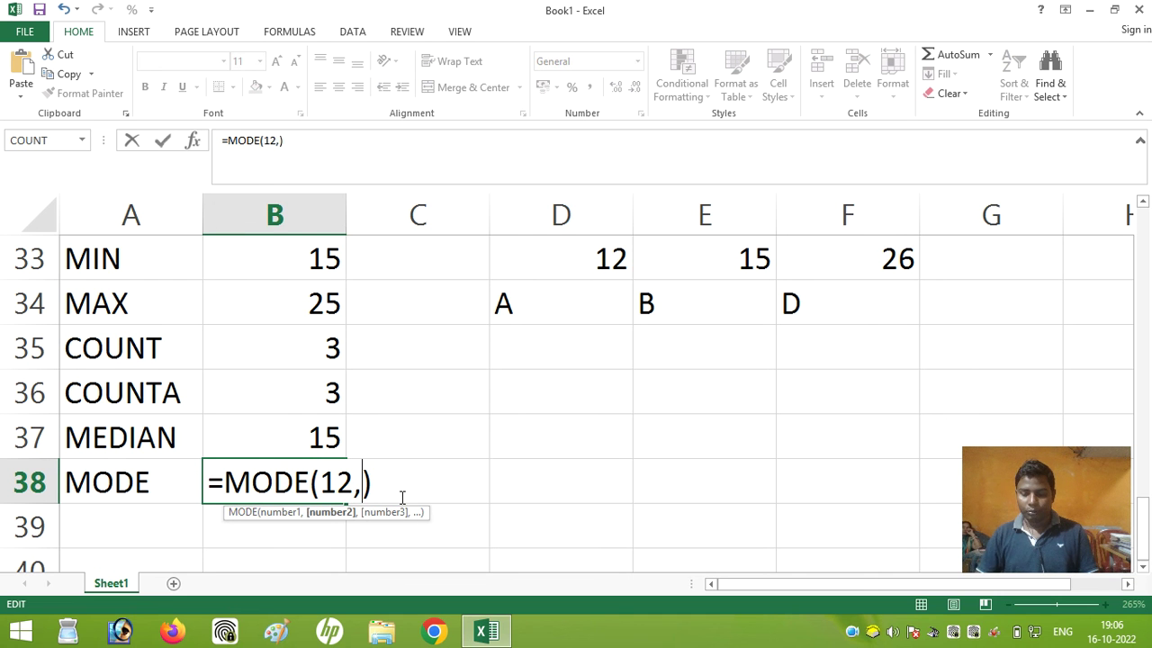
{"action": "type", "text": "15,20"}
{"action": "key", "text": "Return"}
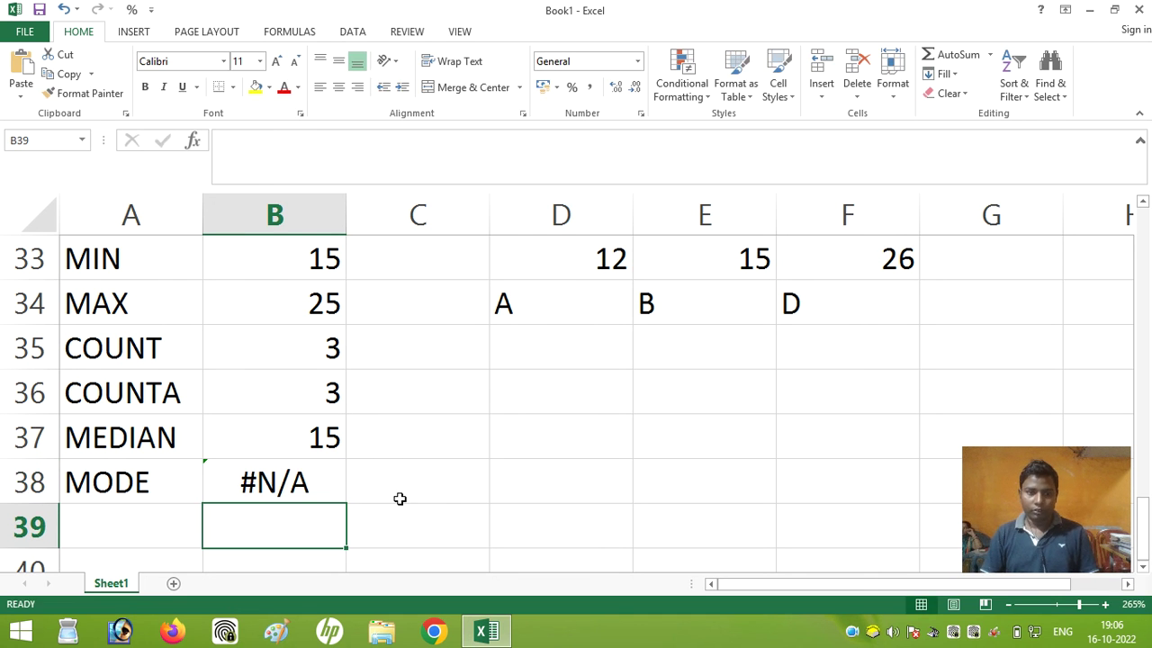
- Enter 12, 12 and 13 in D35:F35
{"action": "left_click", "coordinate": [311, 471]}
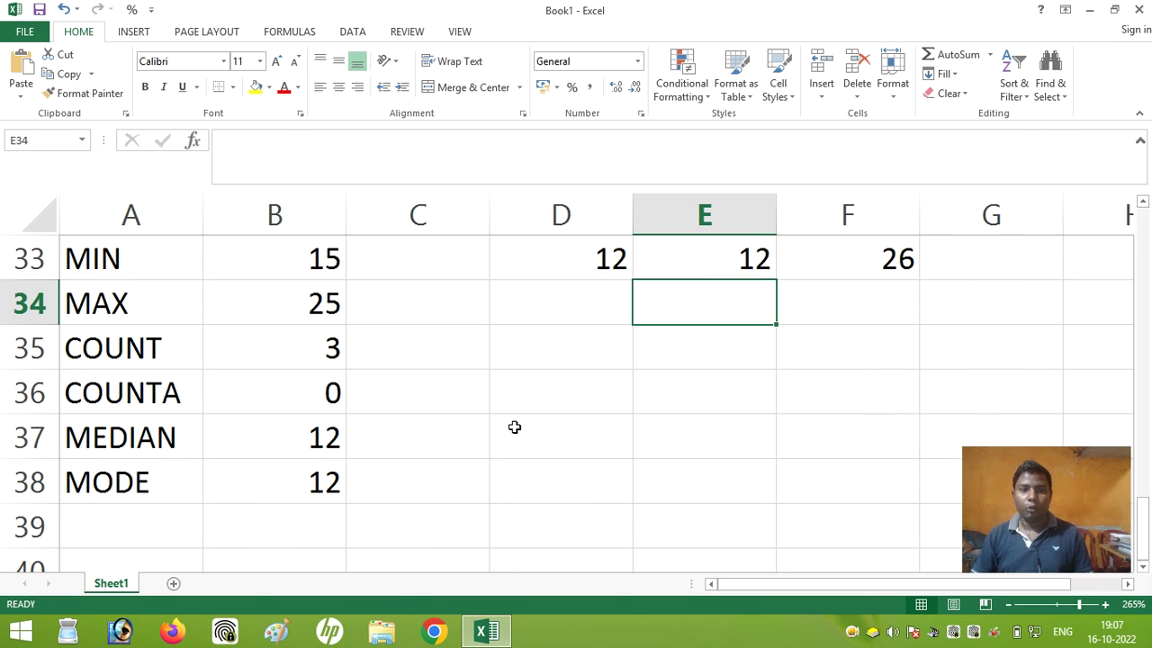
{"action": "left_click", "coordinate": [594, 336]}
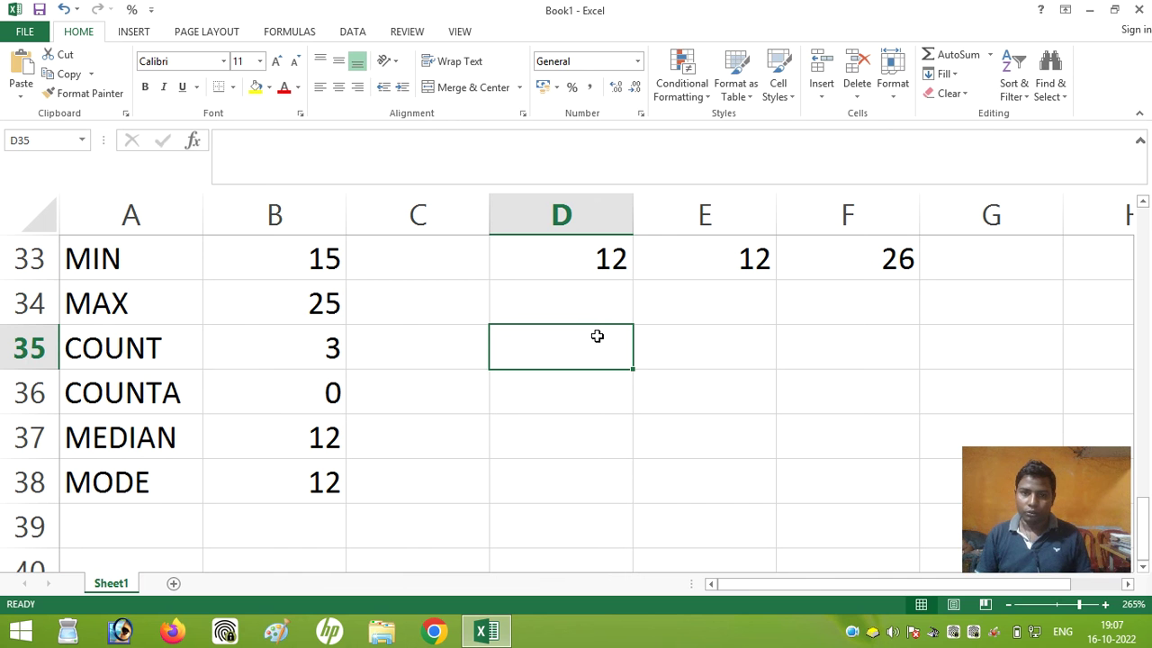
{"action": "type", "text": "12"}
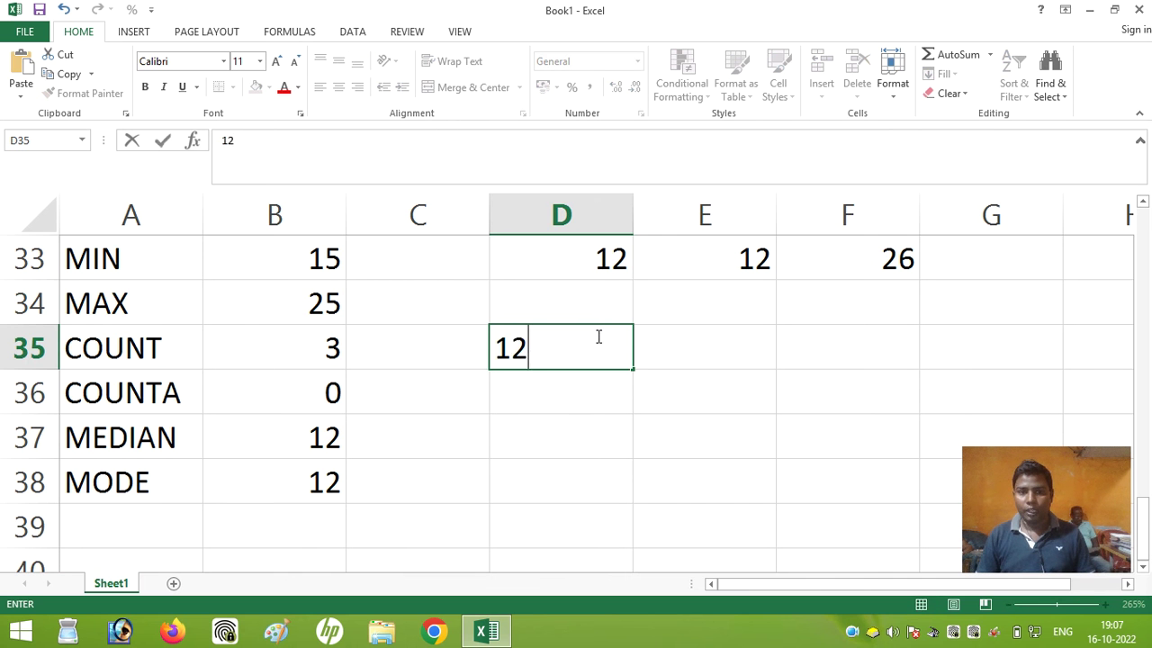
{"action": "key", "text": "Tab"}
{"action": "type", "text": "12"}
{"action": "key", "text": "Tab"}
{"action": "type", "text": "12"}
{"action": "key", "text": "BackSpace"}
{"action": "type", "text": "3"}
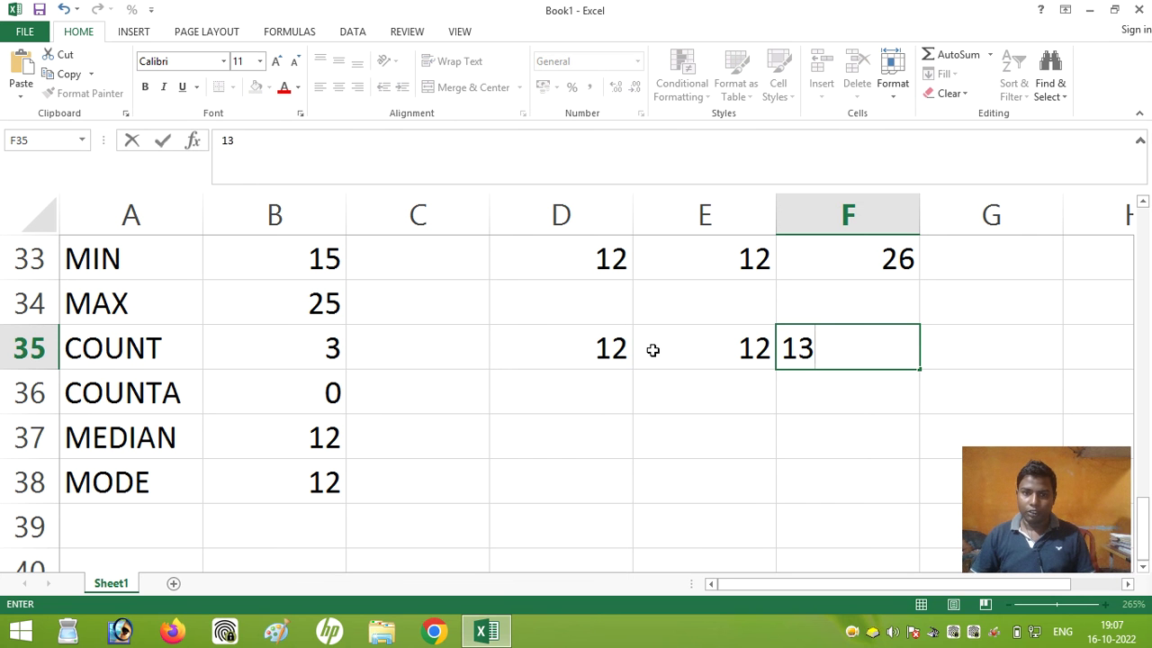
{"action": "left_click", "coordinate": [425, 339]}
- Enter 15 in C35 and 18 in G35 to complete the data row
{"action": "type", "text": "15"}
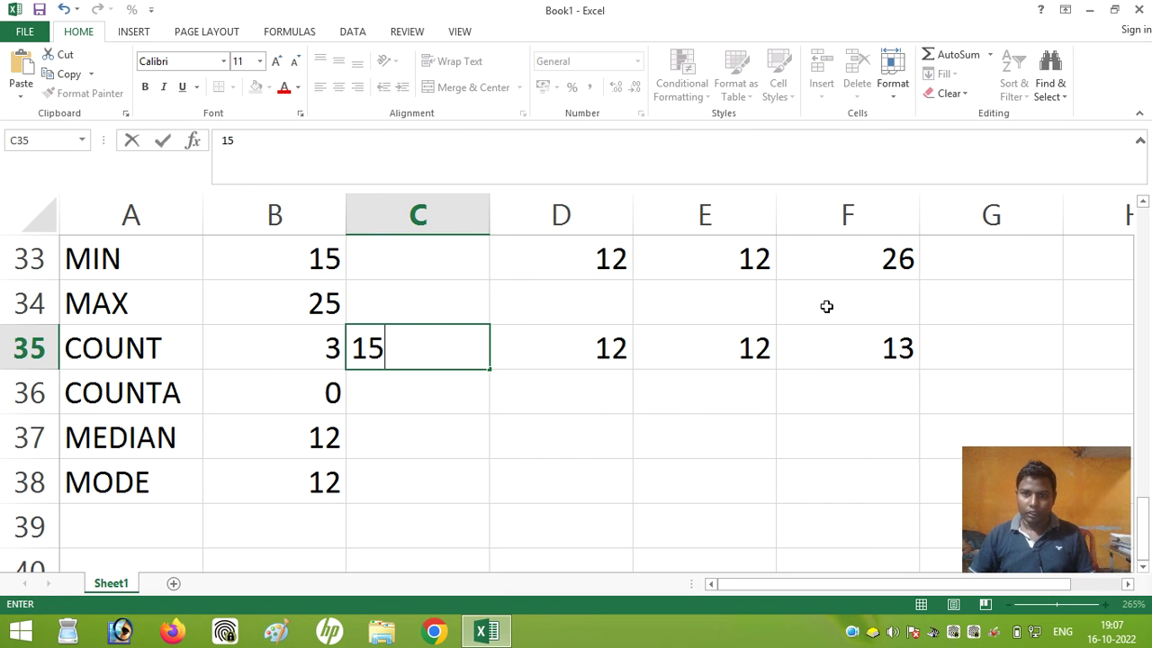
{"action": "left_click", "coordinate": [980, 358]}
{"action": "type", "text": "15"}
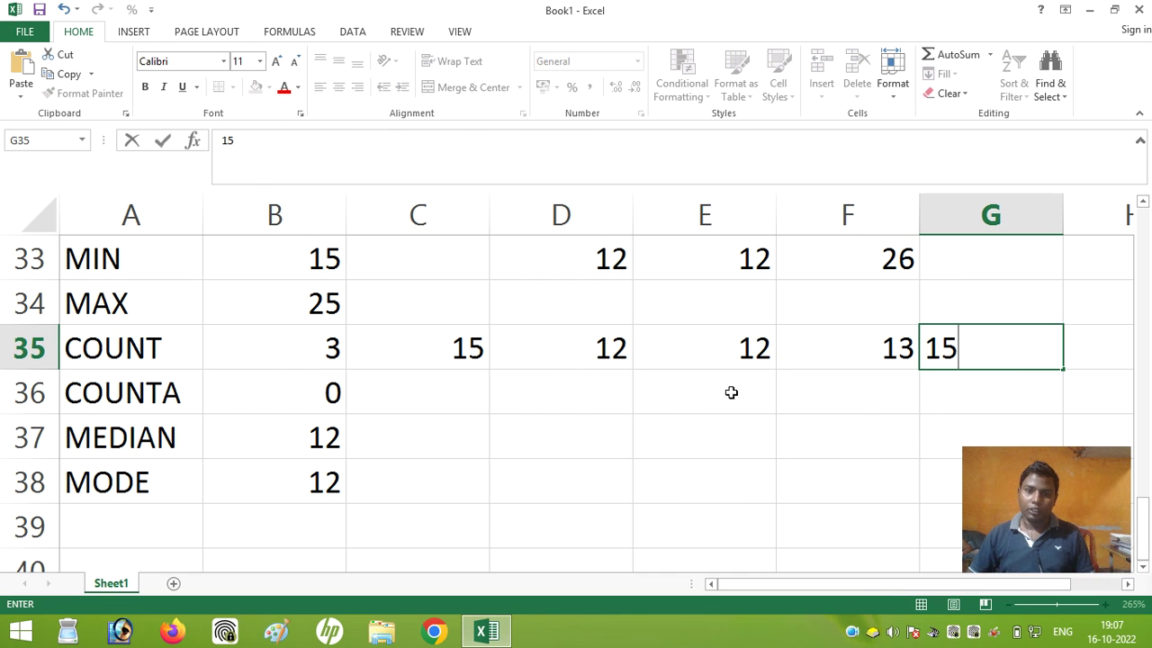
{"action": "key", "text": "BackSpace"}
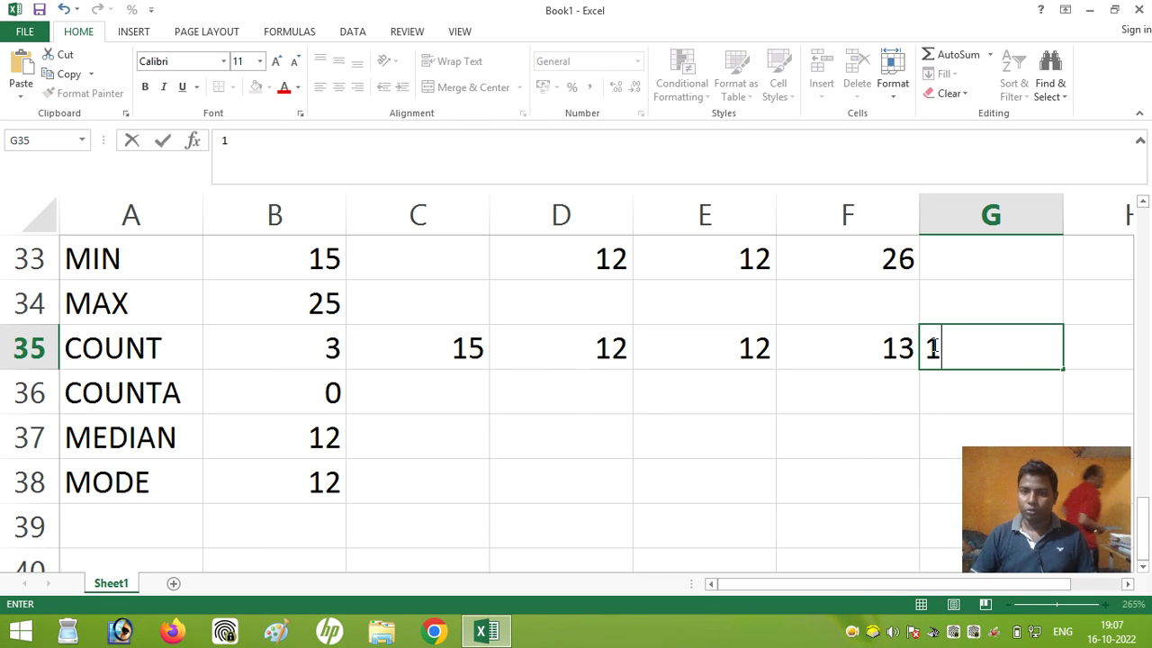
{"action": "type", "text": "8"}
{"action": "left_click", "coordinate": [690, 447]}
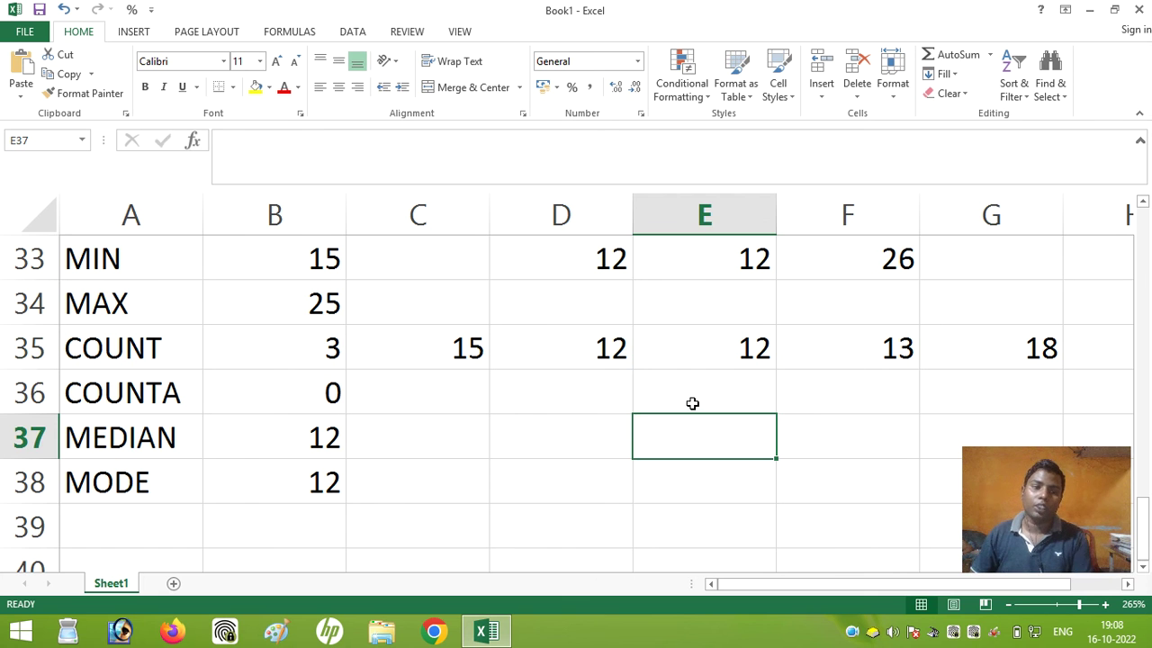
{"action": "left_click", "coordinate": [324, 487]}
- Replace B38's formula with =MODE(C35:G35)
{"action": "key", "text": "Delete"}
{"action": "type", "text": "=MODE("}
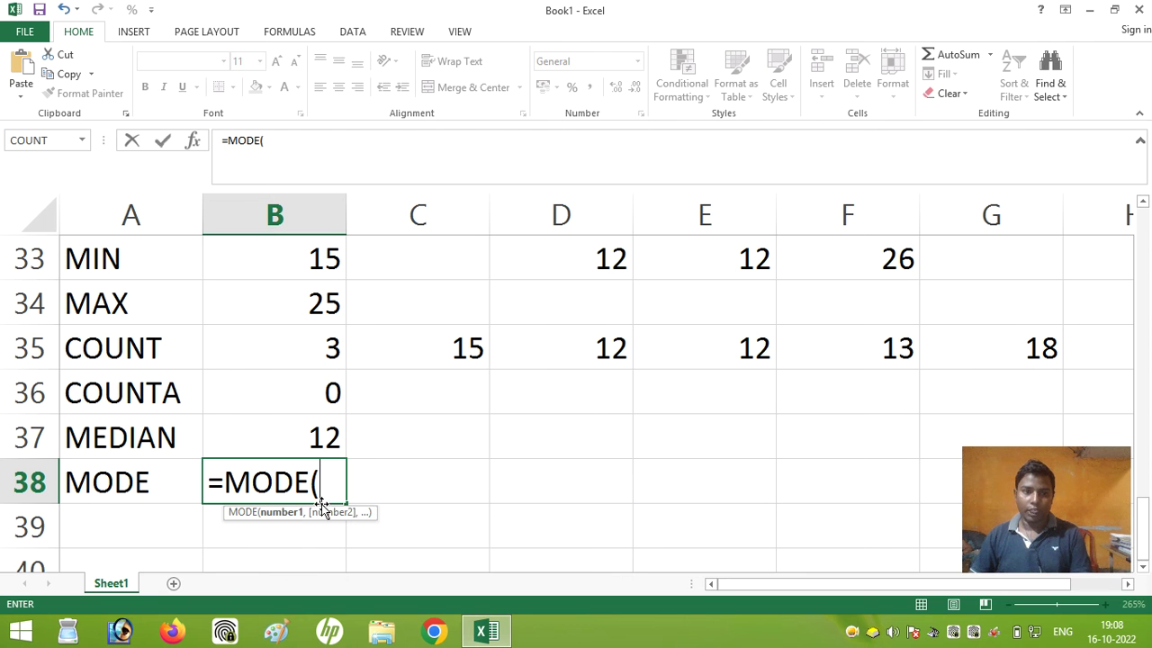
{"action": "mouse_move", "coordinate": [430, 347]}
{"action": "left_mouse_down"}
{"action": "mouse_move", "coordinate": [1003, 355]}
{"action": "mouse_move", "coordinate": [961, 380]}
{"action": "left_mouse_up"}
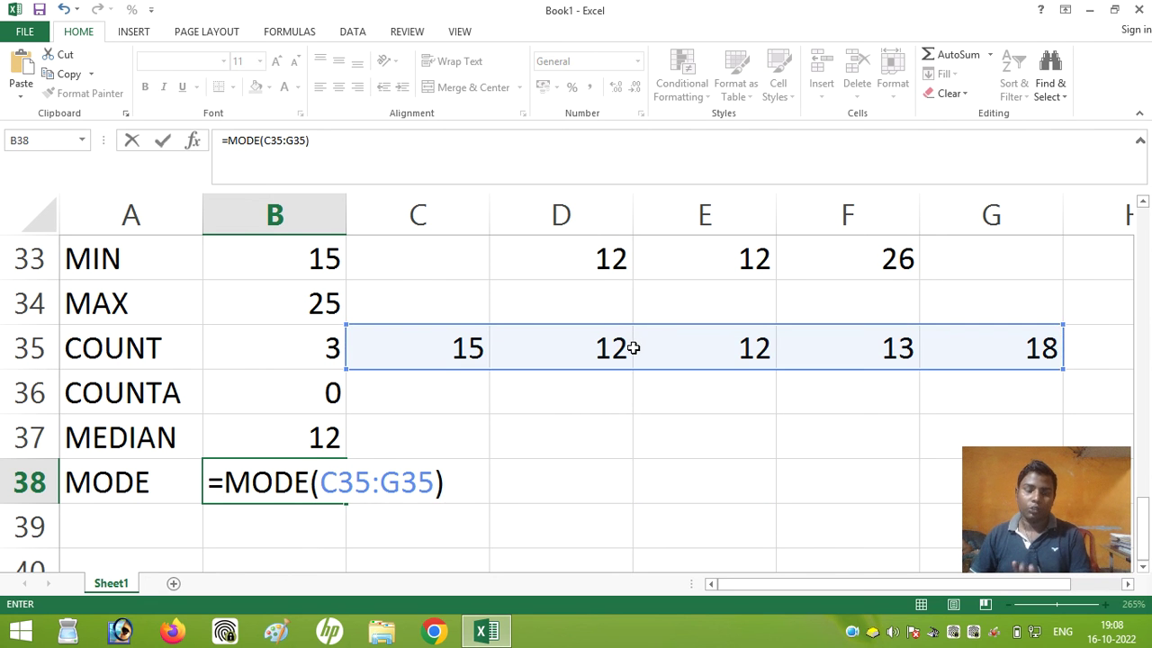
{"action": "key", "text": "Return"}
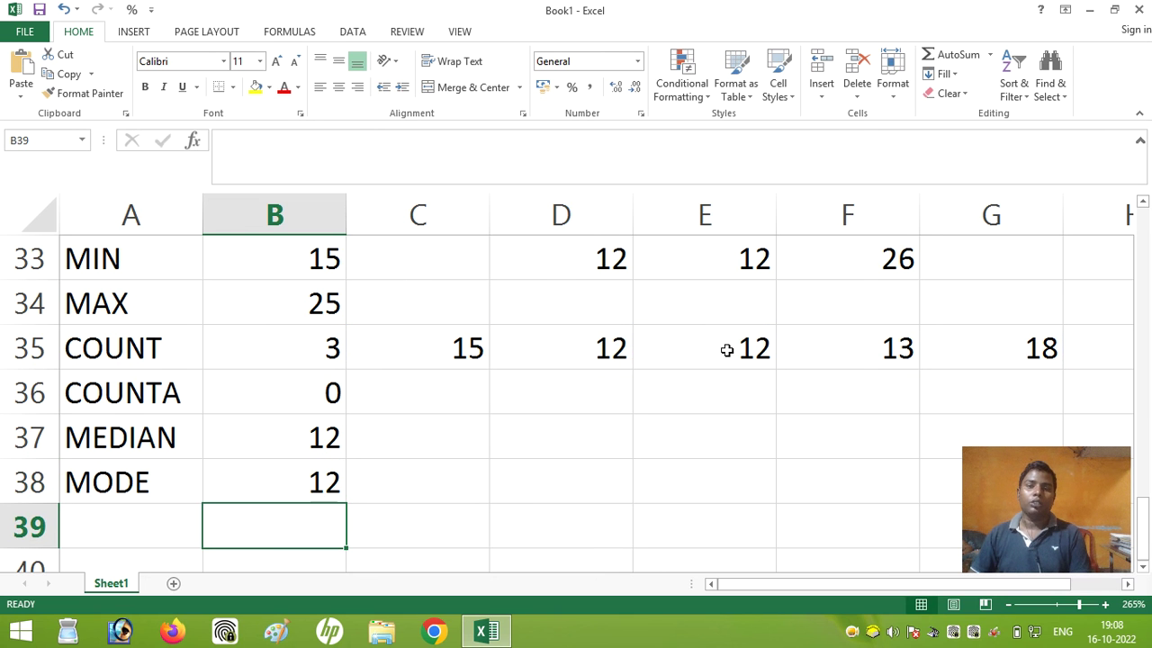
- Change E35 from 12 to 13
{"action": "double_click", "coordinate": [753, 348]}
{"action": "left_click_drag", "start_coordinate": [754, 349], "coordinate": [773, 346]}
{"action": "type", "text": "3"}
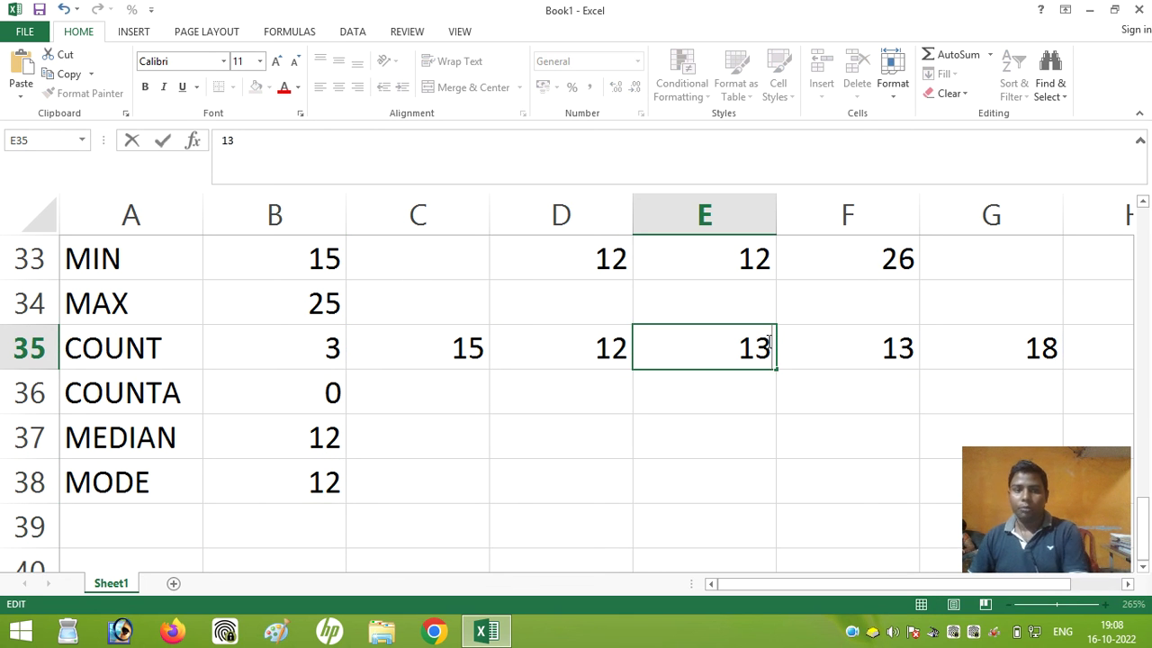
{"action": "key", "text": "Return"}
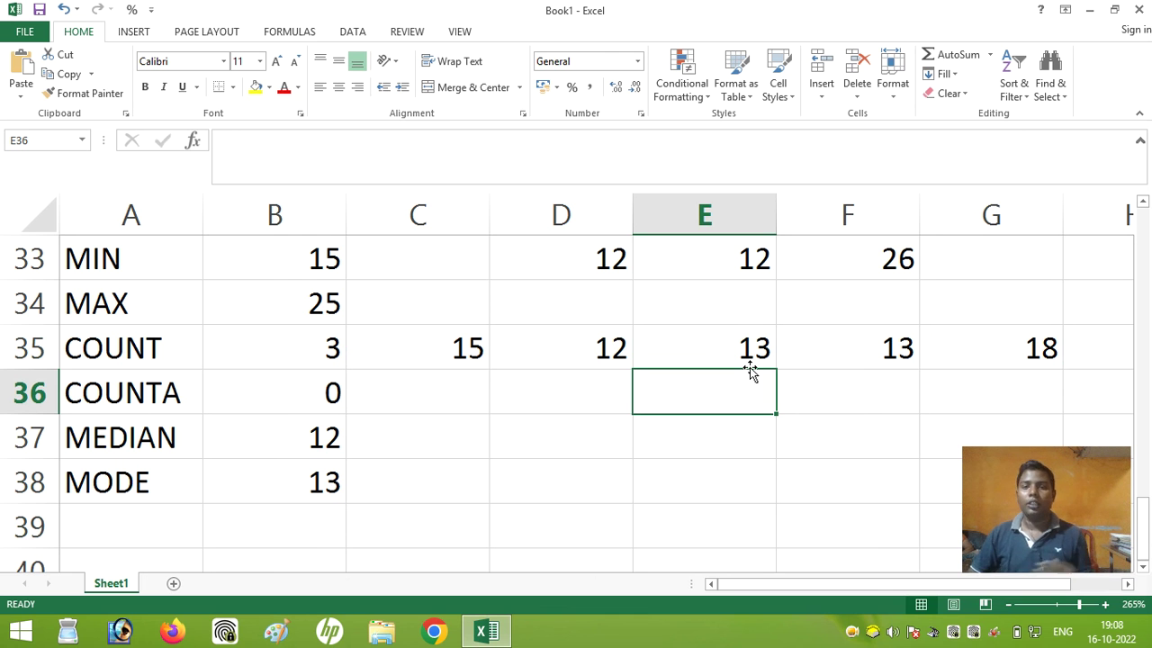